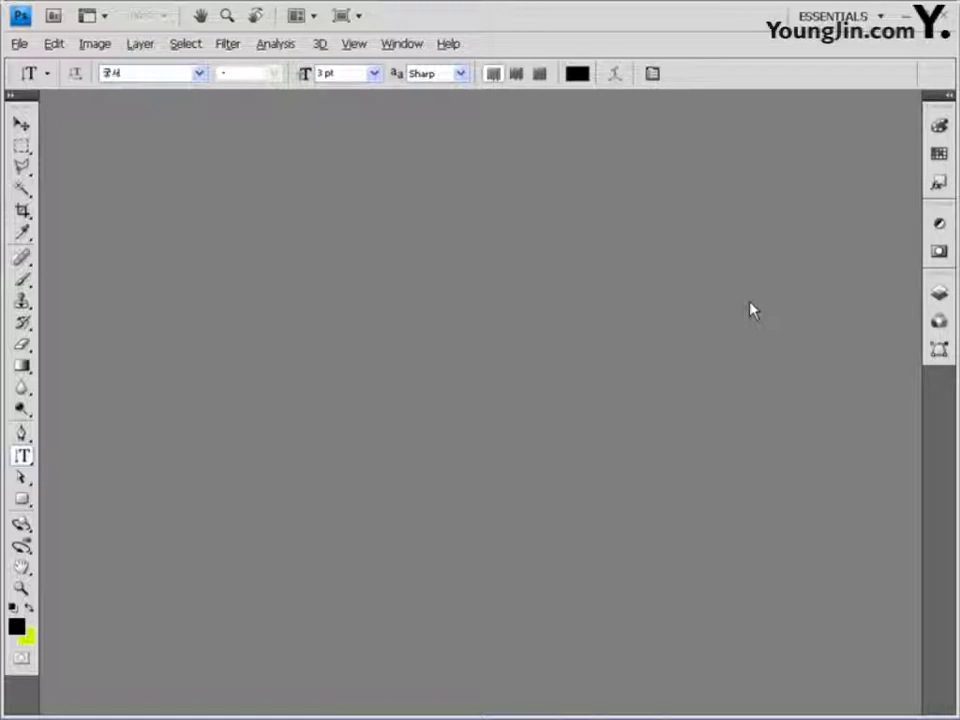
# Create a new 600 × 400 pixel document at 72 pixels/inch in RGB Color with a white background
pyautogui.click(19, 44)
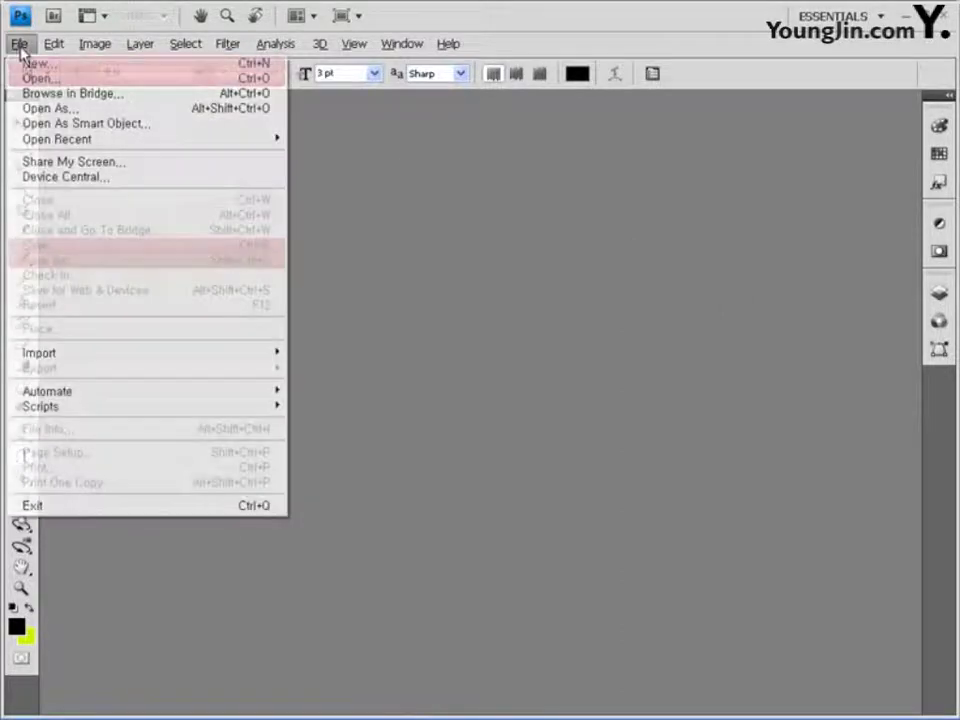
pyautogui.click(31, 66)
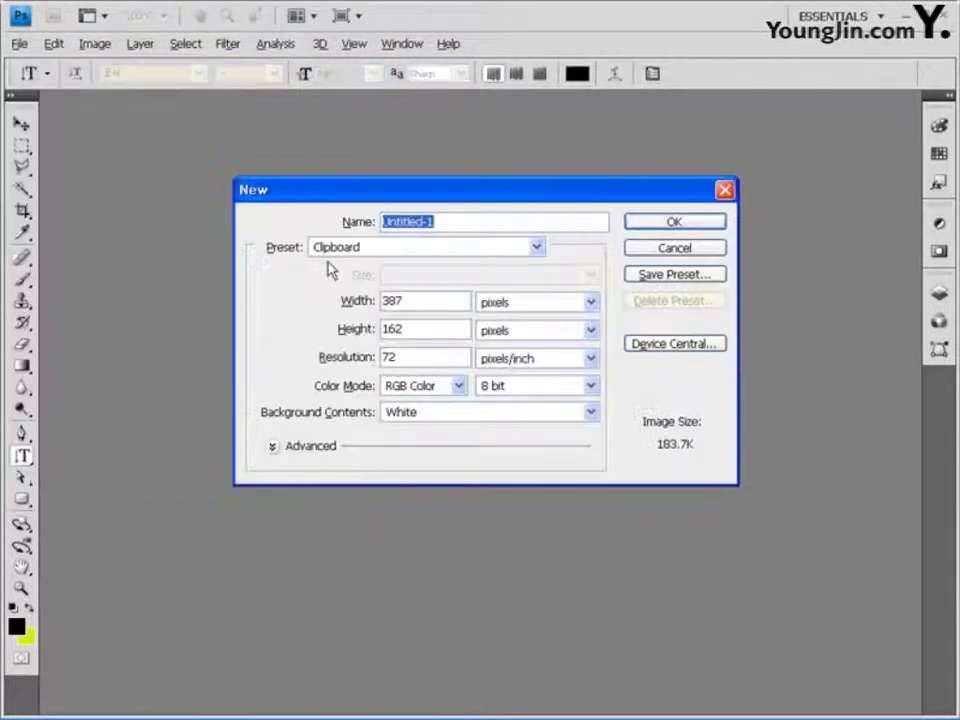
pyautogui.doubleClick(426, 300)
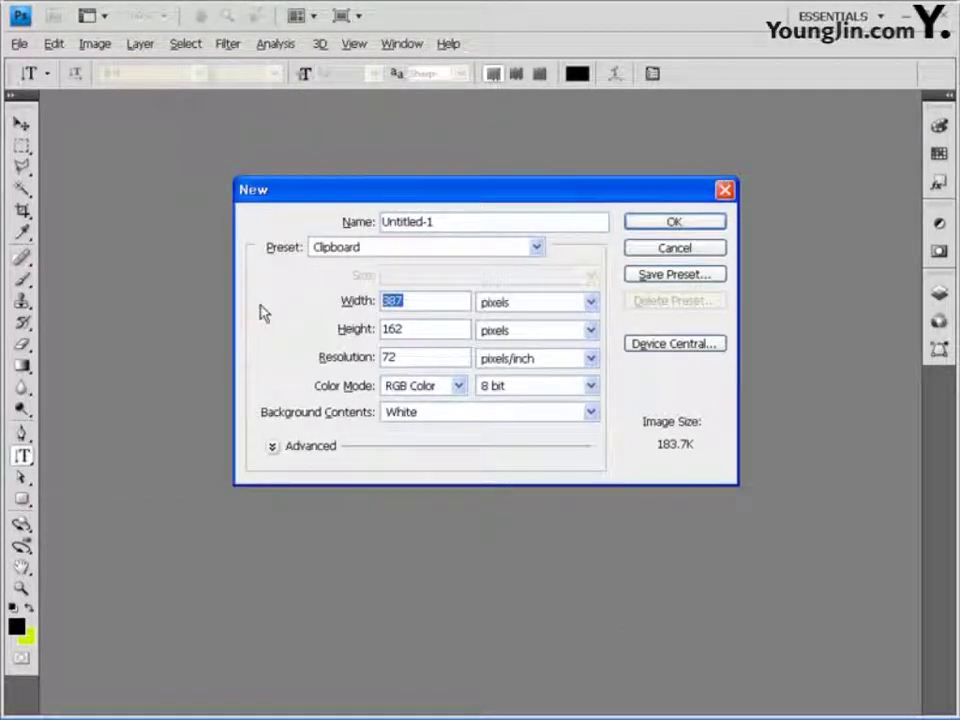
pyautogui.write('600')
pyautogui.press('Tab')
pyautogui.press('Tab')
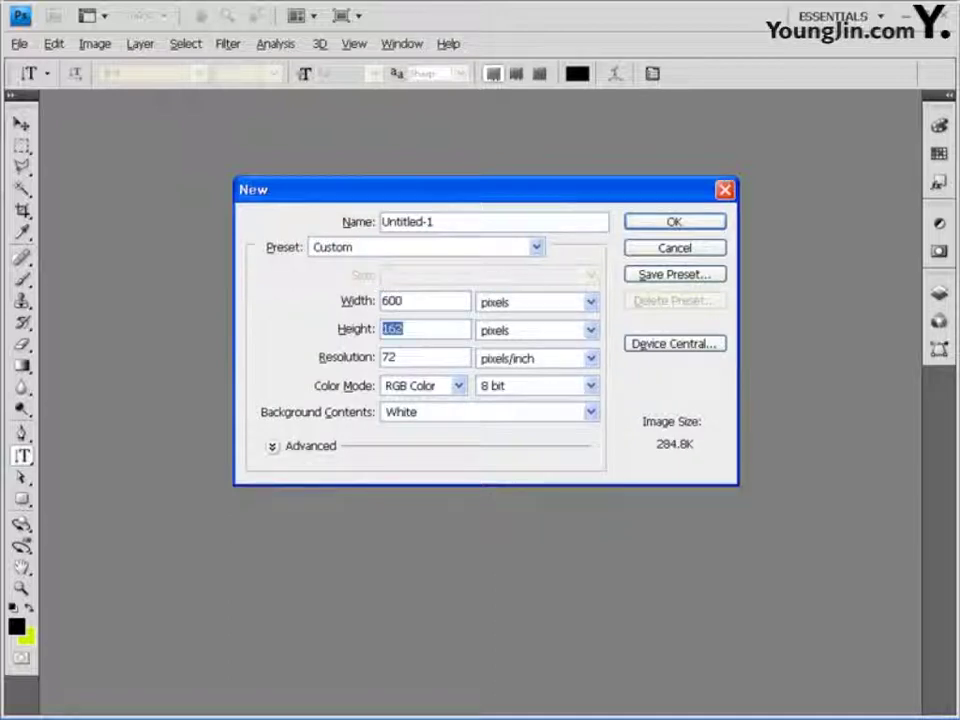
pyautogui.write('400')
pyautogui.press('Tab')
pyautogui.press('Tab')
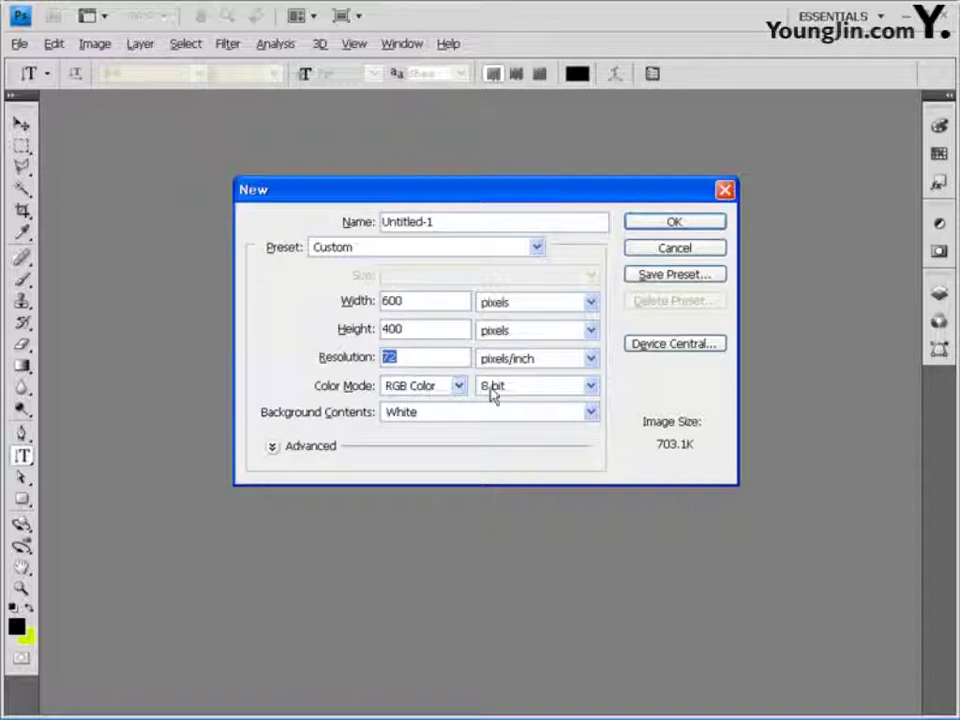
pyautogui.click(686, 225)
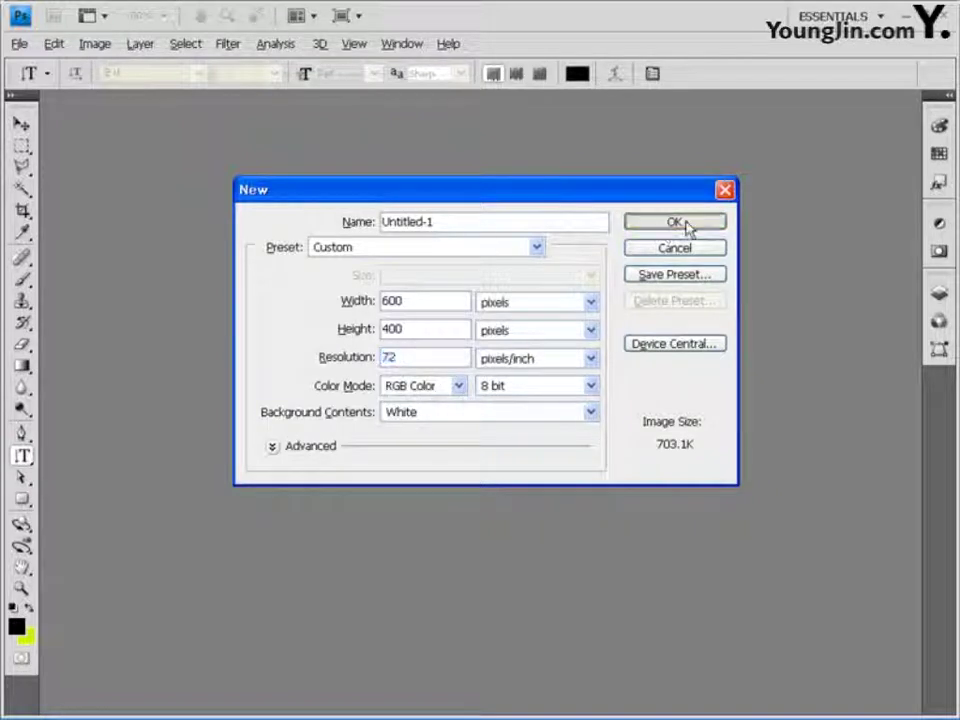
# Place horizontal guides at 100, 200 and 300 pixels and vertical guides at 100, 200, 300, 400 and 500 pixels
pyautogui.moveTo(452, 103); pyautogui.dragTo(479, 140)
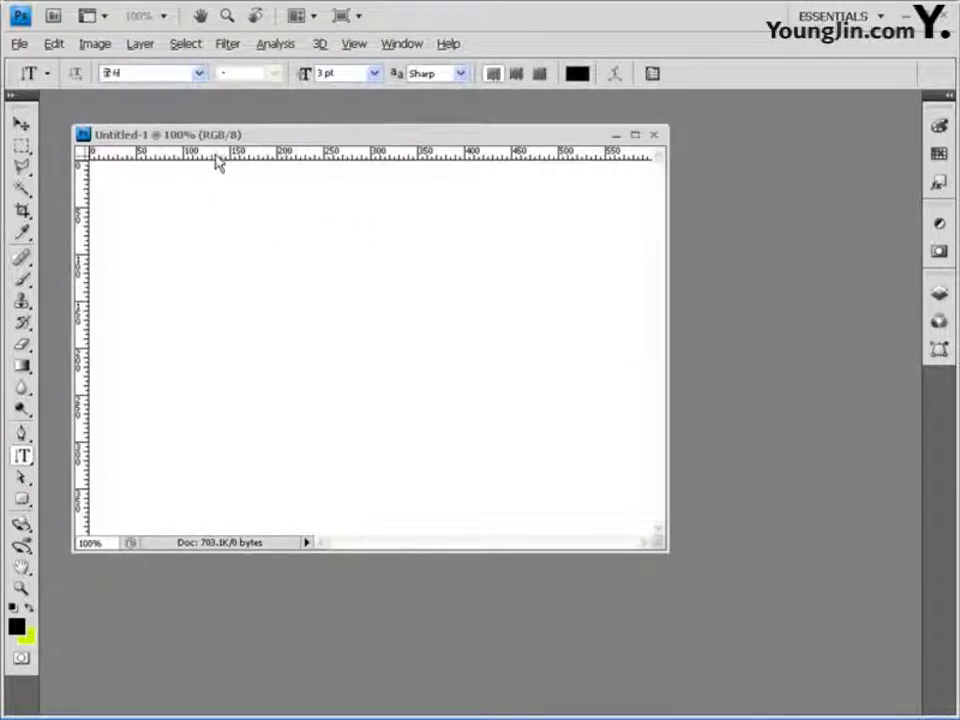
pyautogui.moveTo(218, 163); pyautogui.dragTo(178, 348)
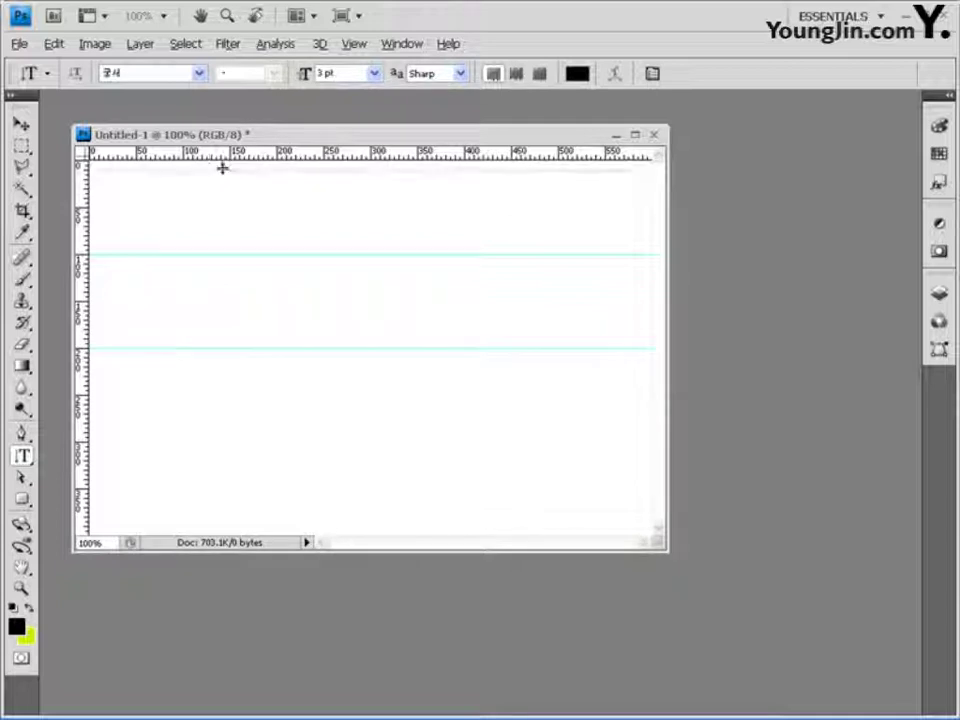
pyautogui.moveTo(222, 168); pyautogui.dragTo(204, 441)
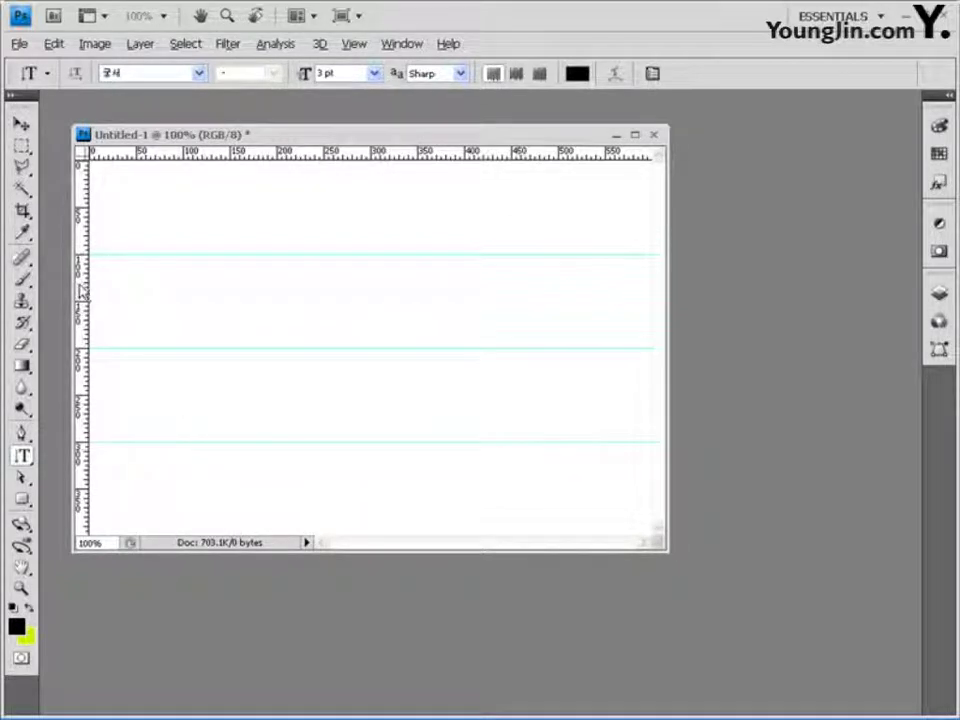
pyautogui.moveTo(82, 290); pyautogui.dragTo(183, 283)
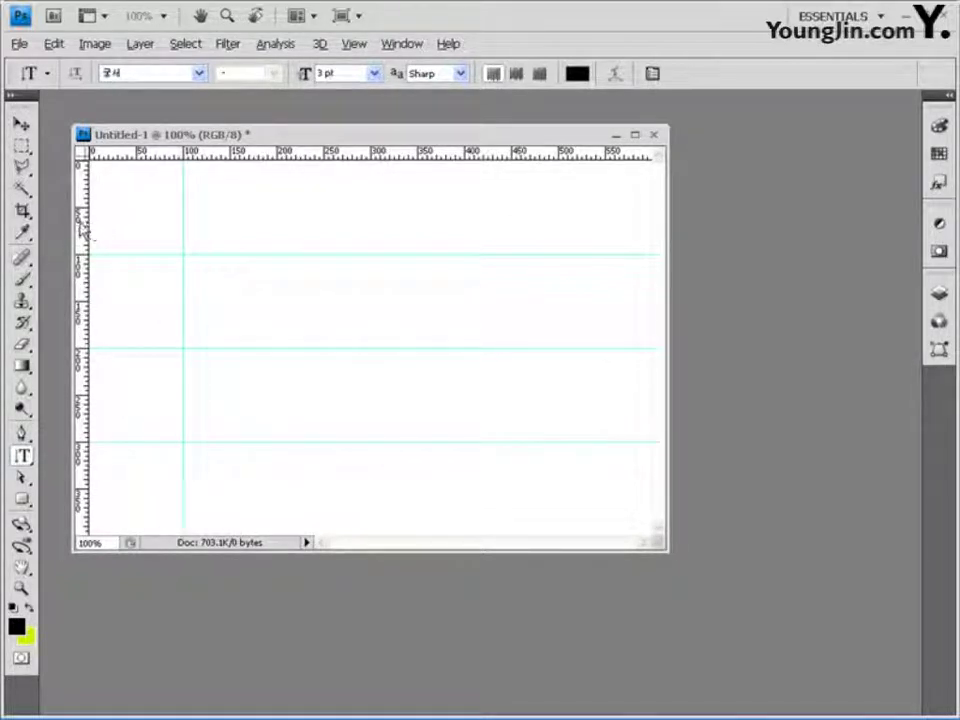
pyautogui.moveTo(80, 231); pyautogui.dragTo(277, 240)
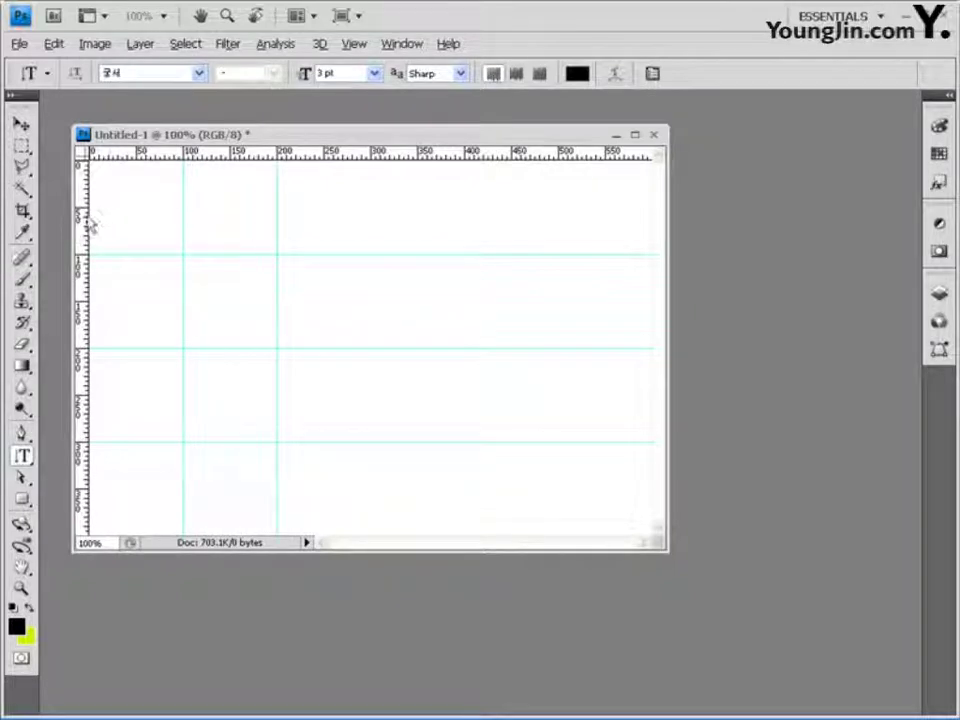
pyautogui.moveTo(90, 226); pyautogui.dragTo(464, 206)
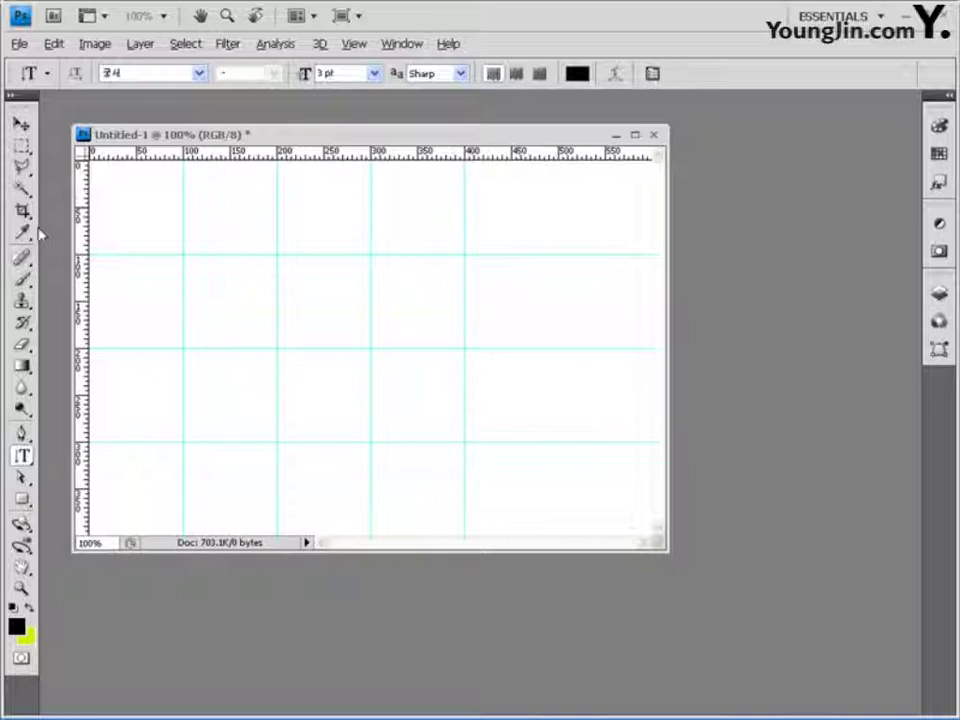
pyautogui.moveTo(94, 216); pyautogui.dragTo(559, 220)
pyautogui.press('v')
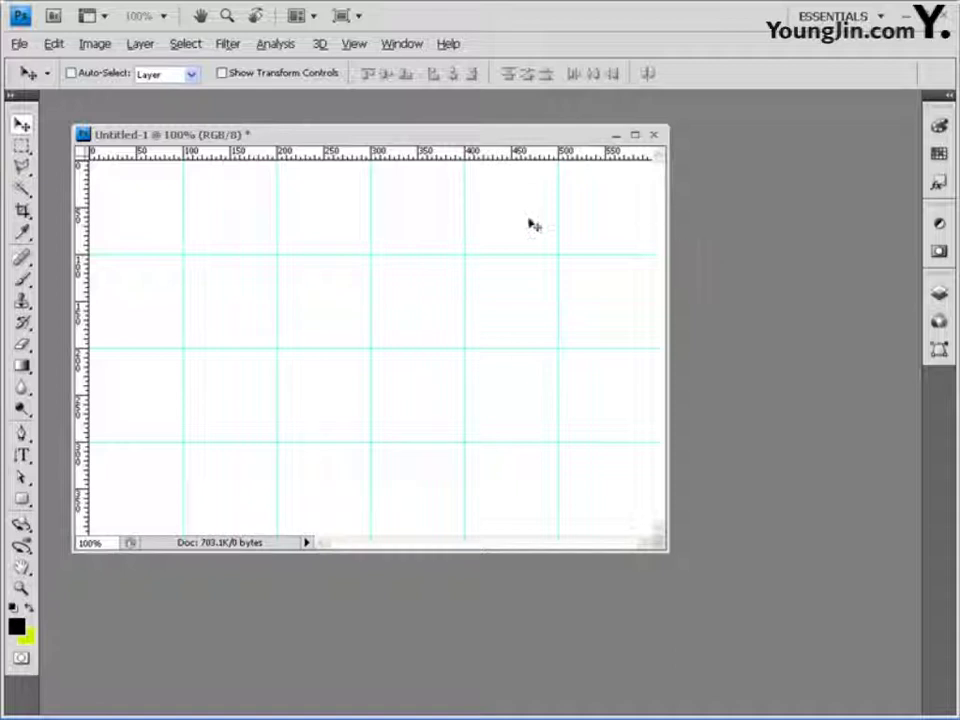
# Save the document to the desktop in Photoshop format, named with the registration number and full name plus the suffix -3
pyautogui.click(18, 44)
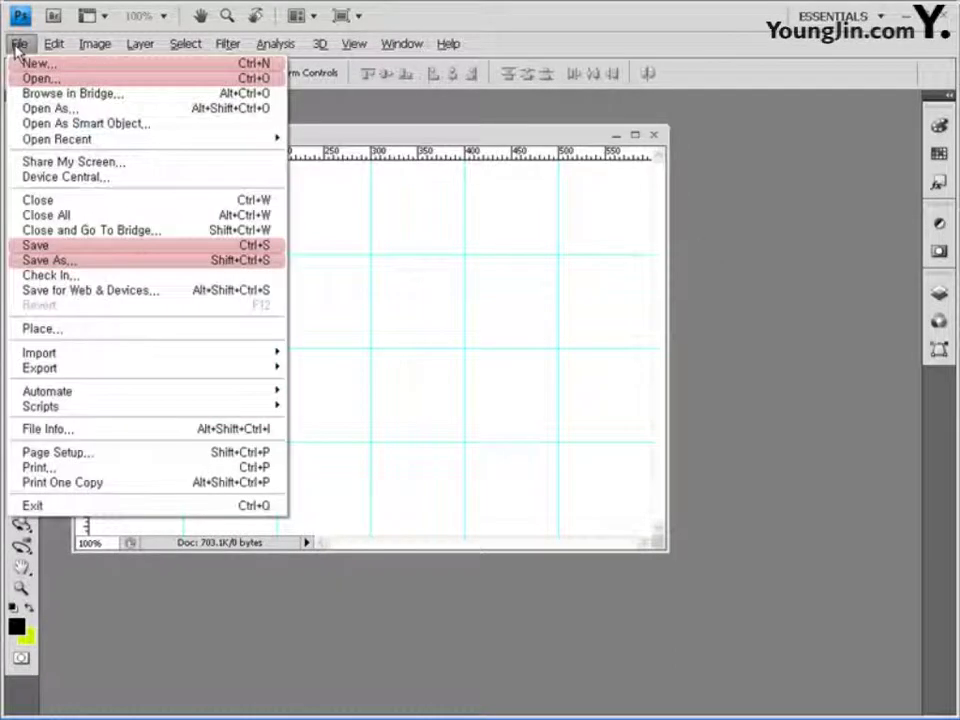
pyautogui.click(84, 262)
pyautogui.click(316, 202)
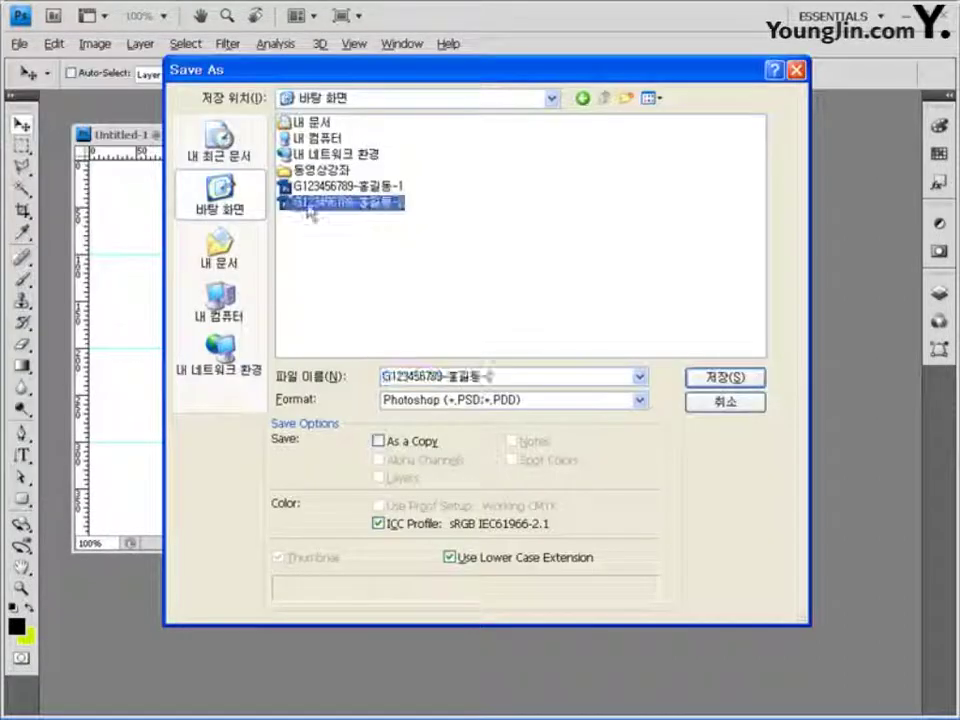
pyautogui.click(484, 376)
pyautogui.doubleClick(486, 376)
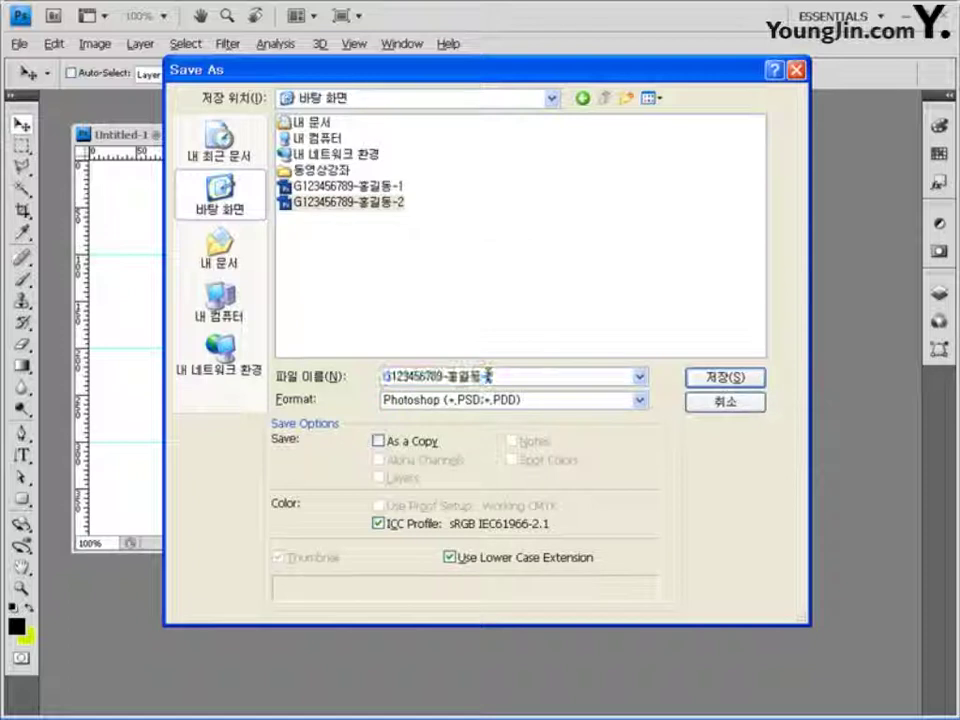
pyautogui.write('3')
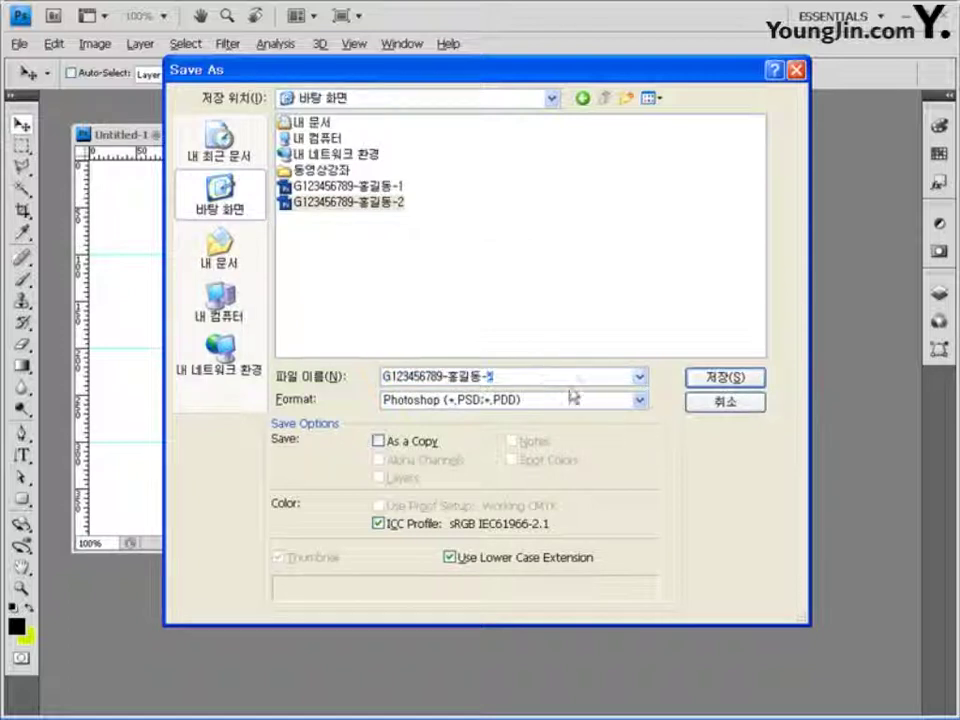
pyautogui.click(720, 382)
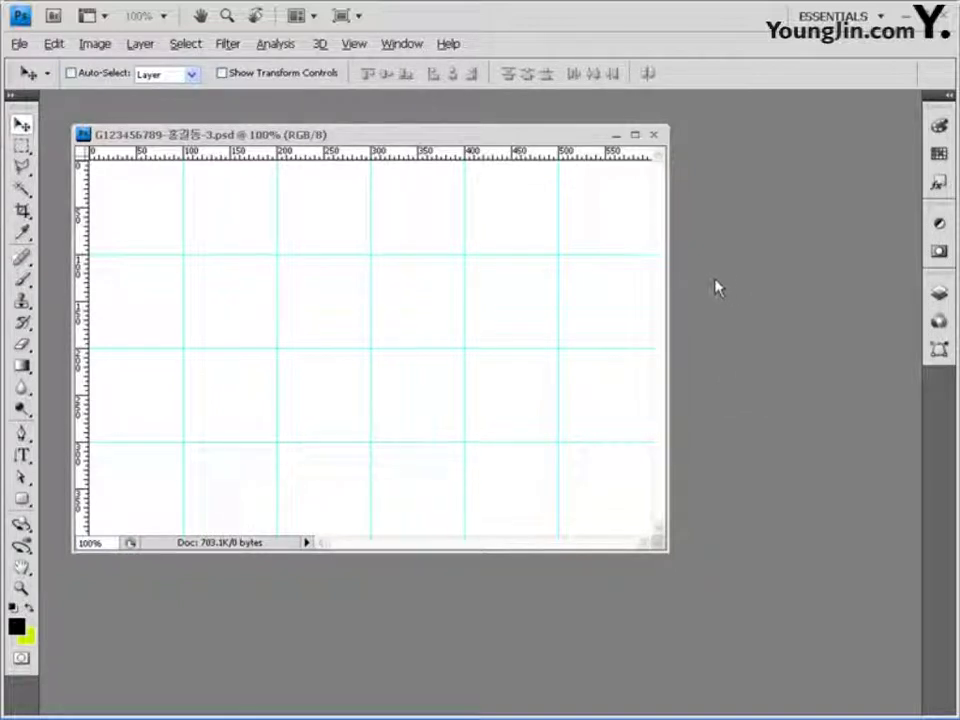
# Open the sheet-music picture 2급-5 from the image folder
pyautogui.hotkey('ctrl', 'o')
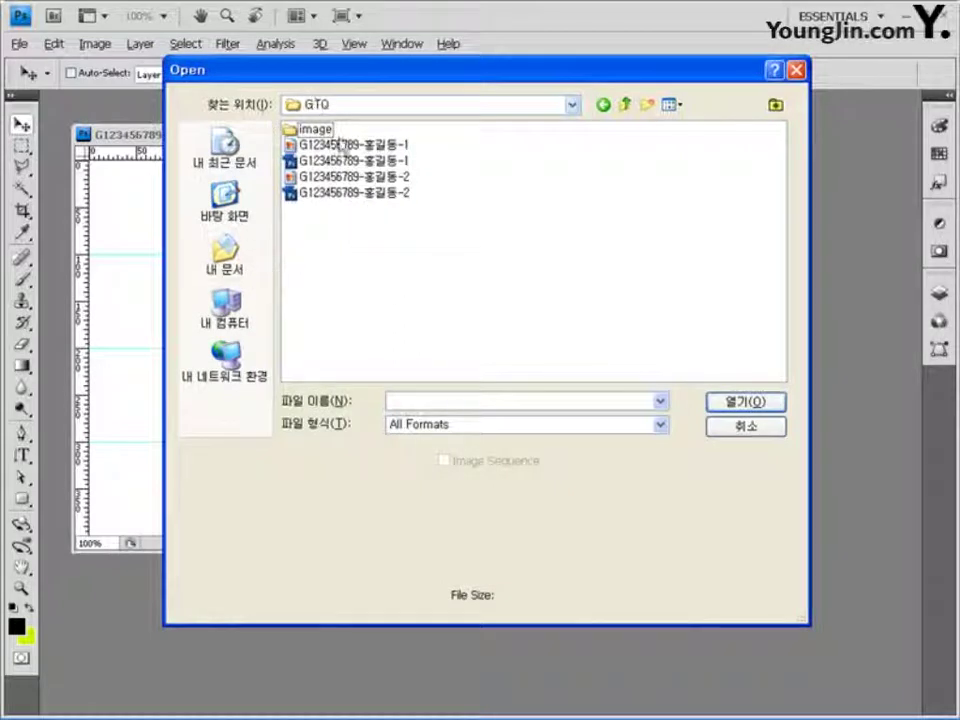
pyautogui.doubleClick(305, 130)
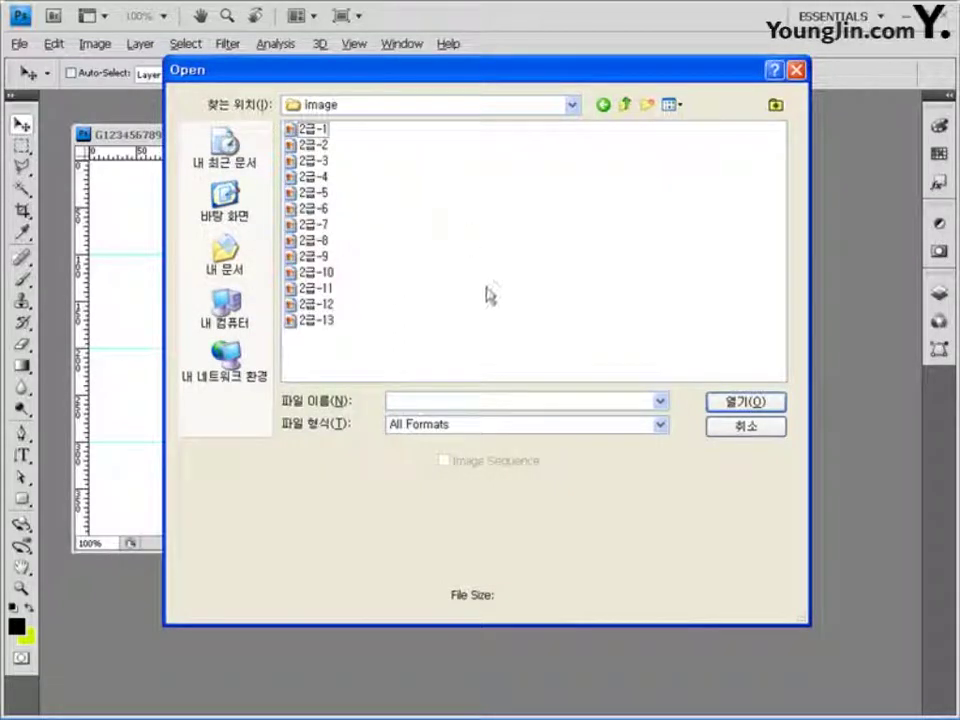
pyautogui.click(315, 192)
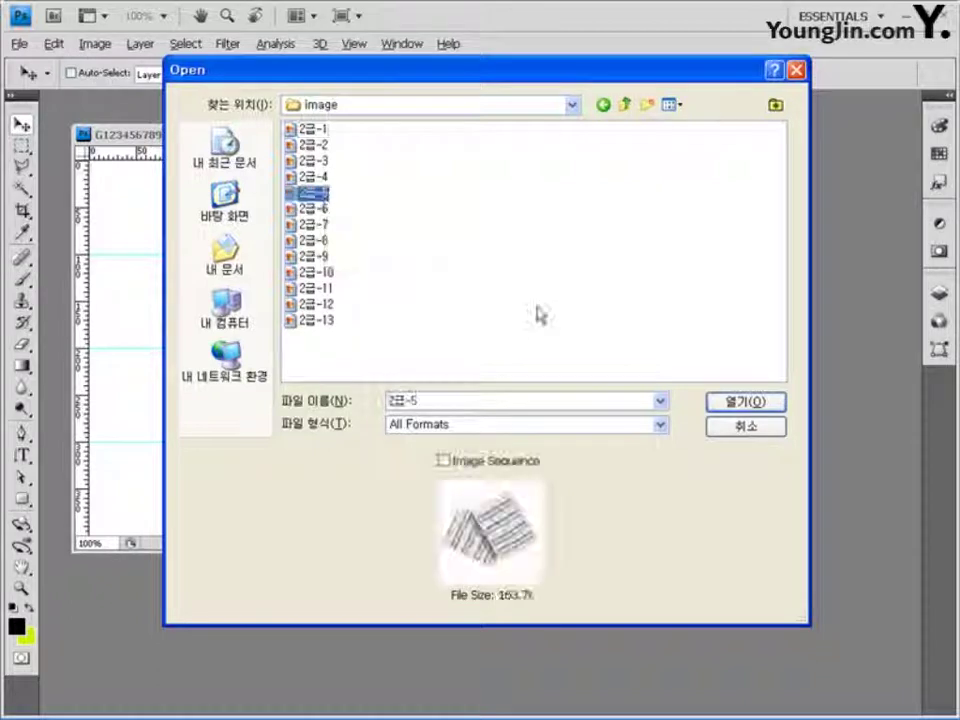
pyautogui.click(745, 401)
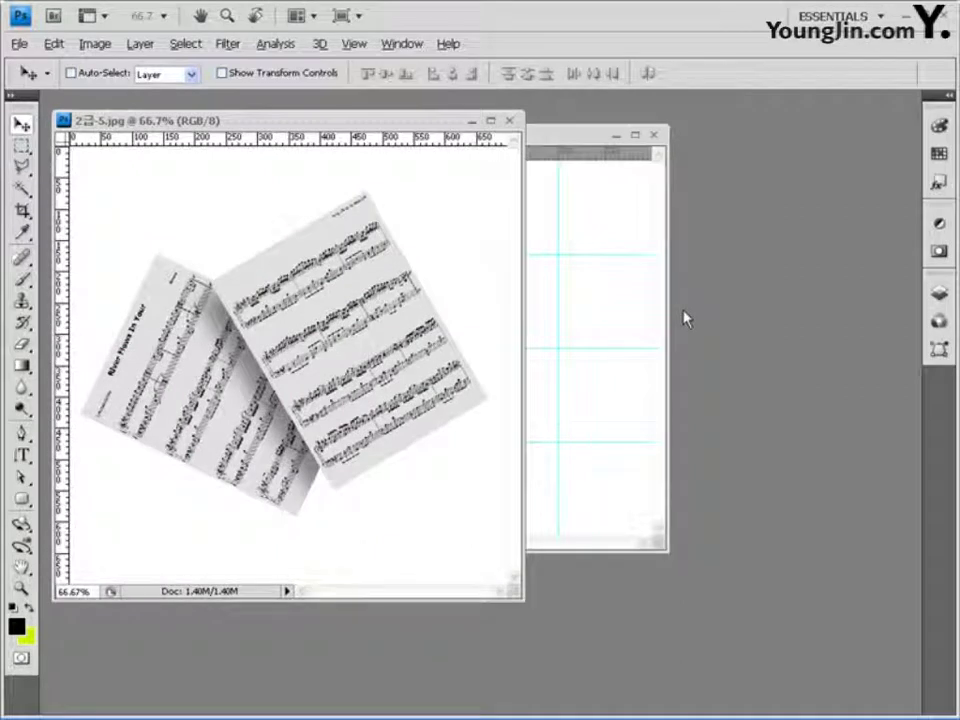
# Copy the entire sheet-music picture into the document with the guides, minimizing the source picture's window
pyautogui.hotkey('ctrl', 'a')
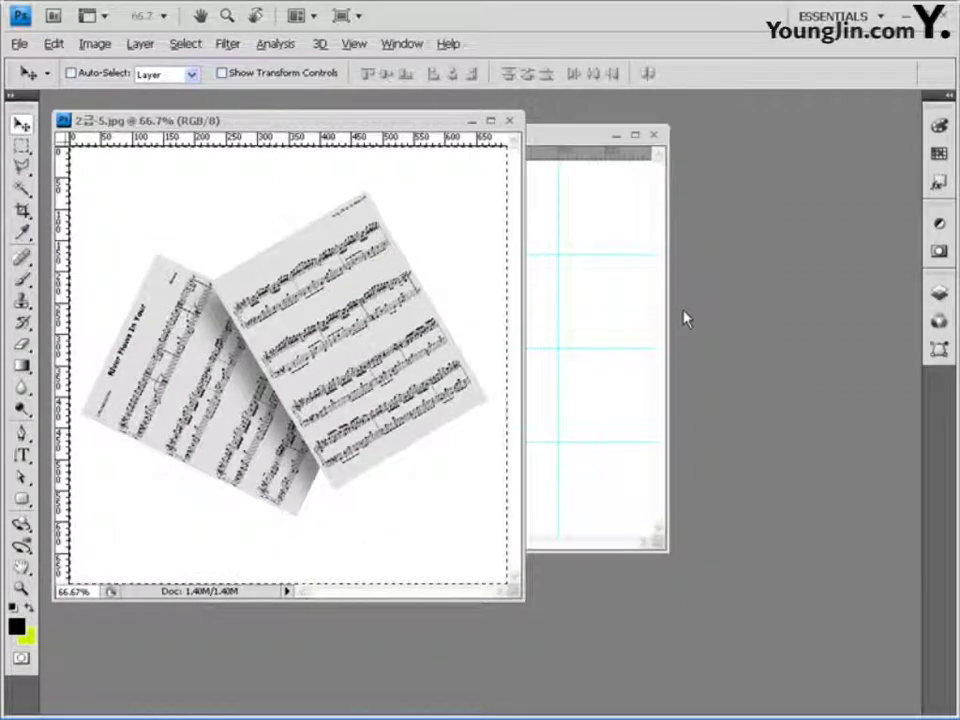
pyautogui.click(472, 121)
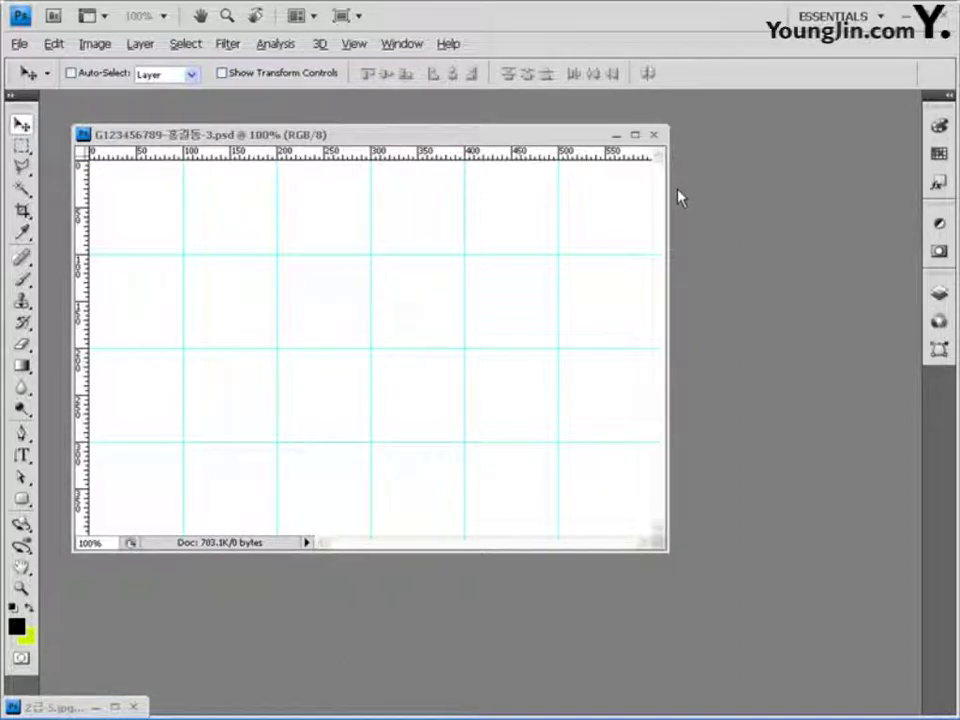
pyautogui.hotkey('ctrl', 'v')
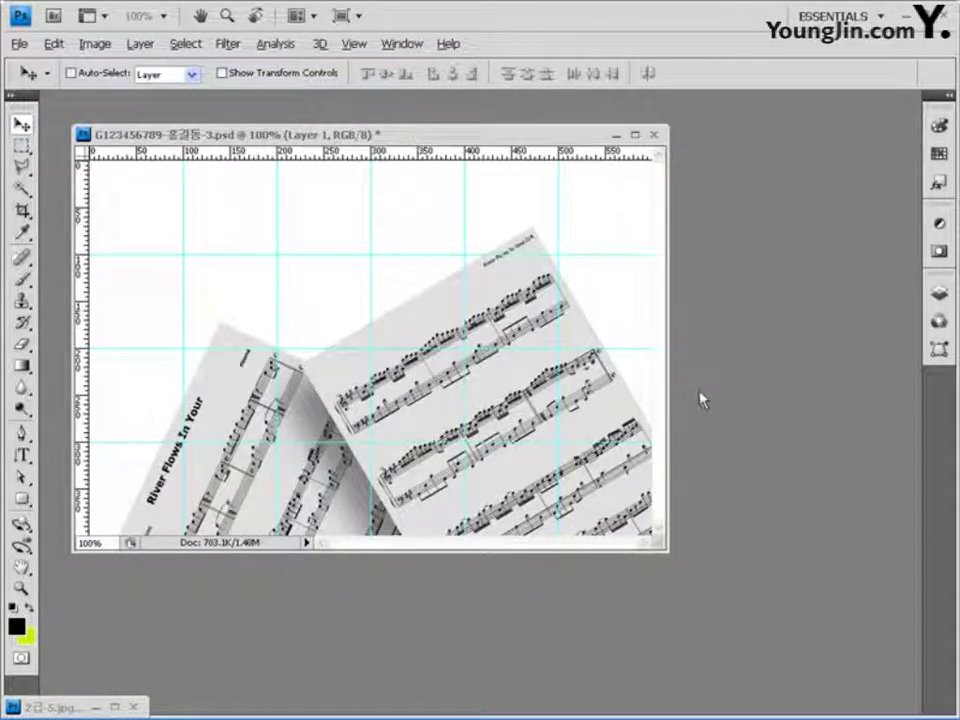
# Move the pasted sheet-music layer about 60 pixels to the left
pyautogui.hotkey('shift', 'Left')
pyautogui.hotkey('shift', 'Left')
pyautogui.hotkey('shift', 'Left')
pyautogui.hotkey('shift', 'Left')
pyautogui.hotkey('shift', 'Left')
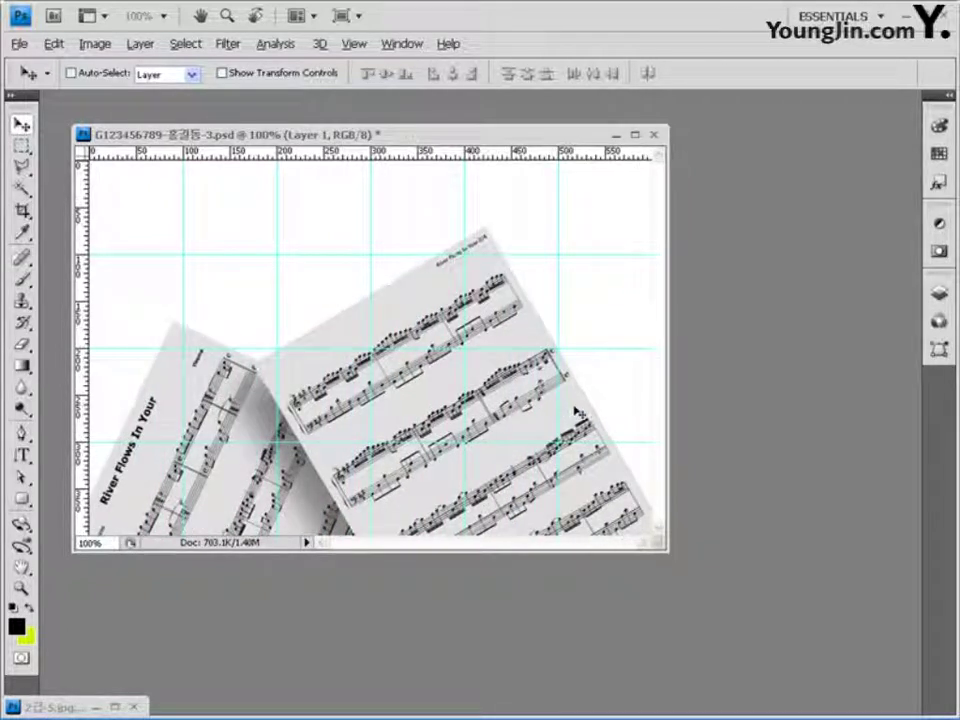
pyautogui.hotkey('shift', 'Left')
pyautogui.hotkey('shift', 'Left')
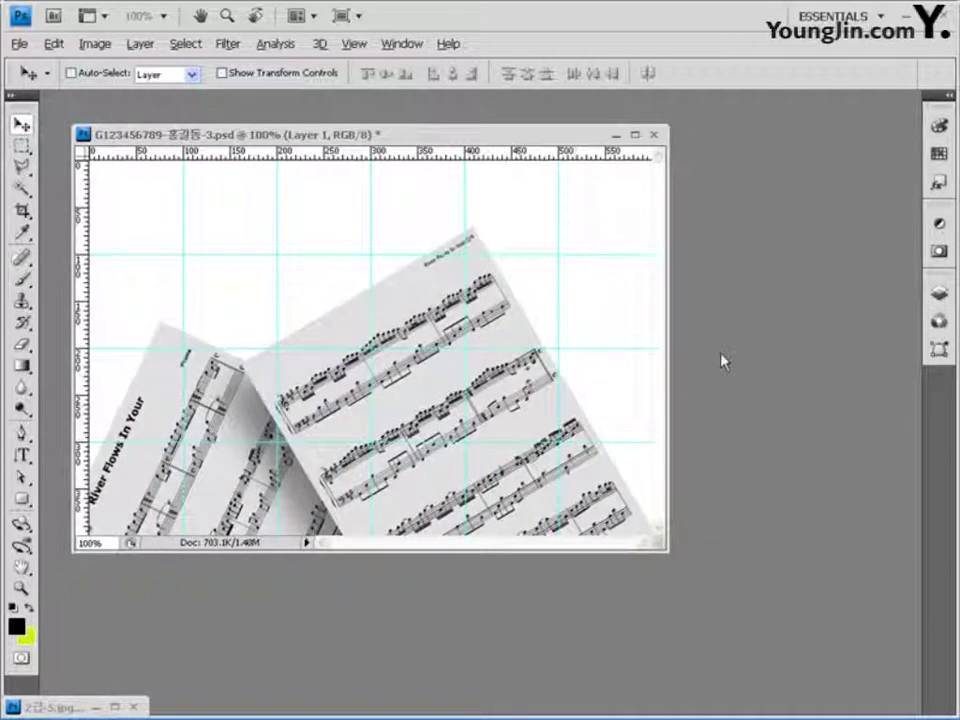
# Add a layer mask to the sheet-music layer and fade its left side with a horizontal black-to-white linear gradient
pyautogui.click(939, 296)
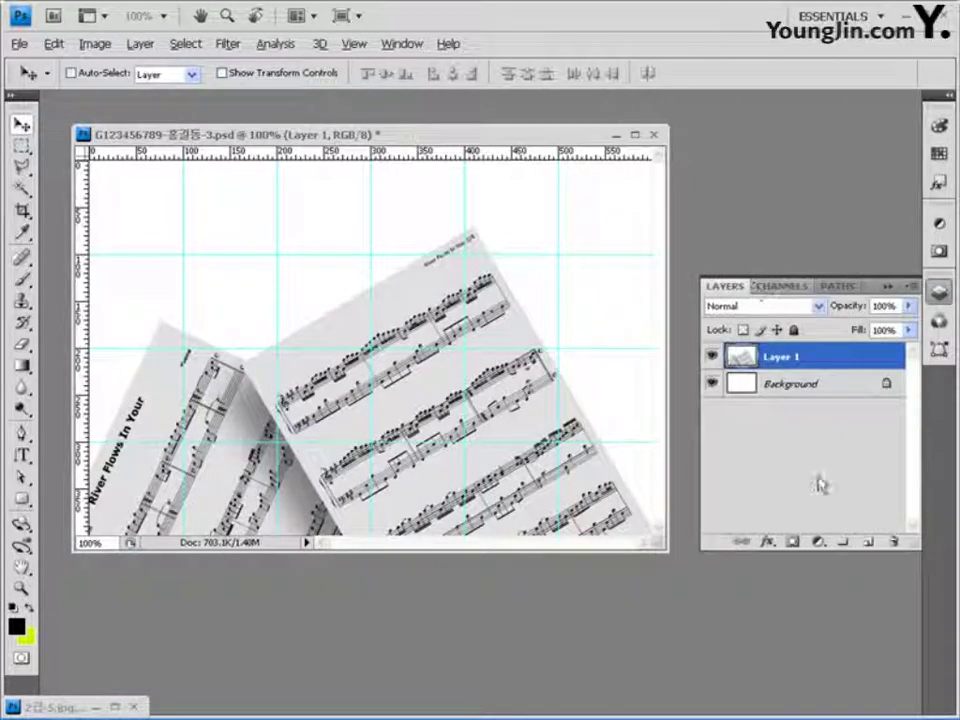
pyautogui.click(793, 542)
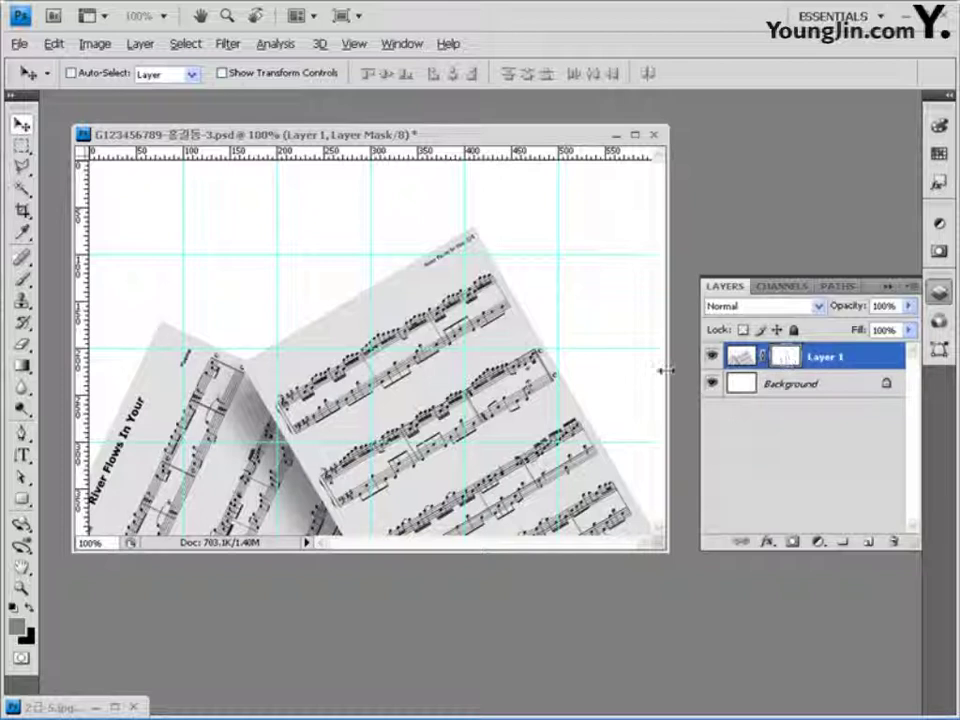
pyautogui.click(21, 366)
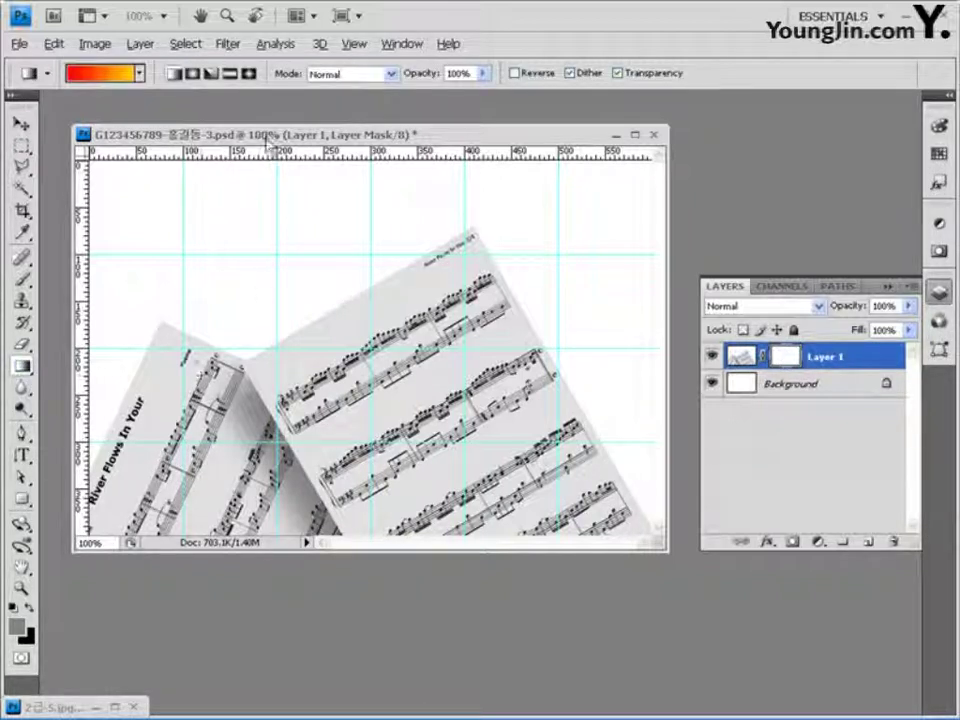
pyautogui.click(140, 73)
pyautogui.click(99, 106)
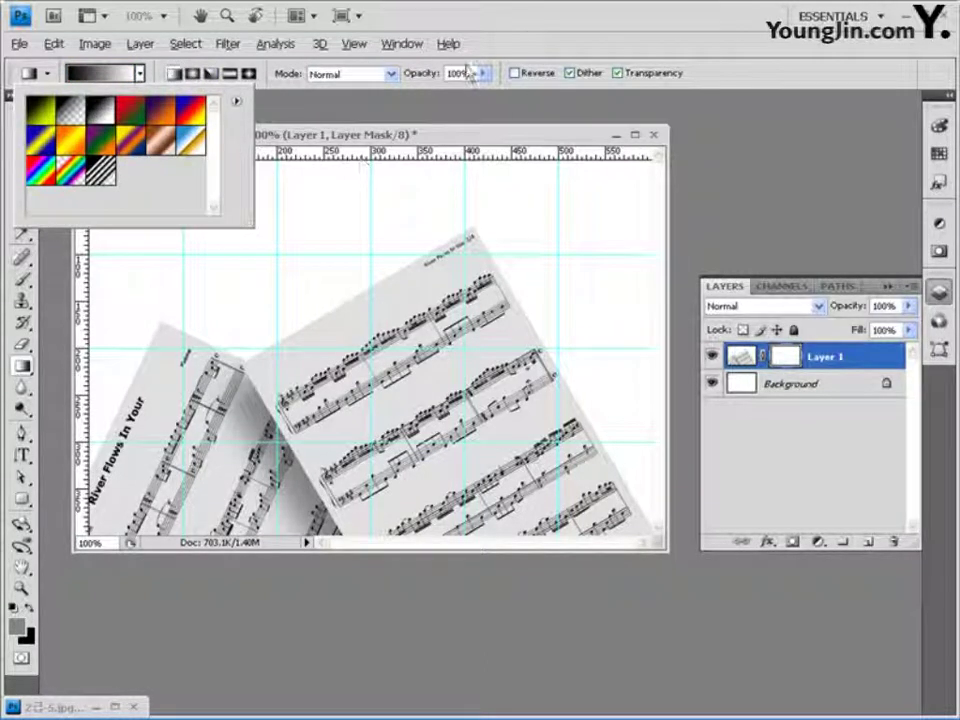
pyautogui.click(557, 21)
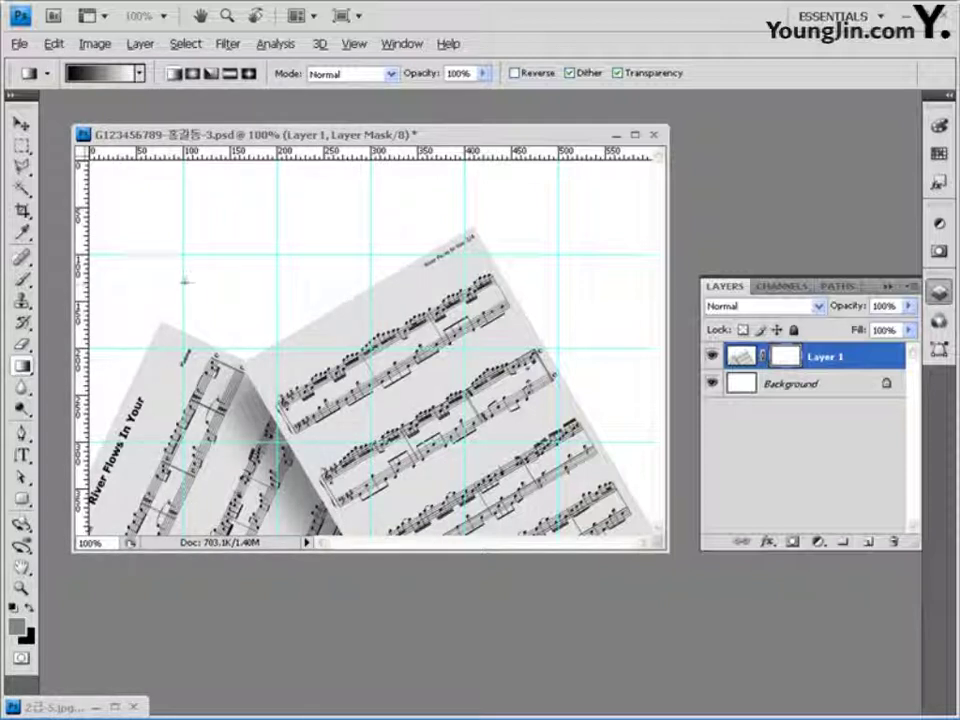
pyautogui.moveTo(184, 281); pyautogui.dragTo(497, 282)
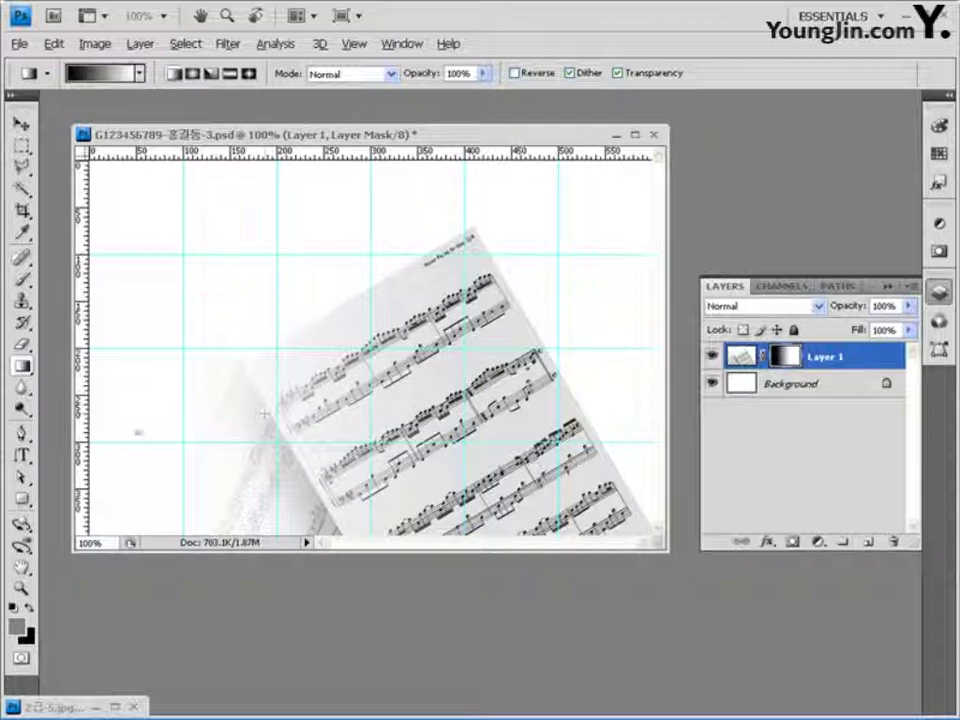
# Draw a black bass clef custom shape about 120 pixels wide as a shape layer in the canvas's lower-left corner
pyautogui.click(20, 499)
pyautogui.click(300, 75)
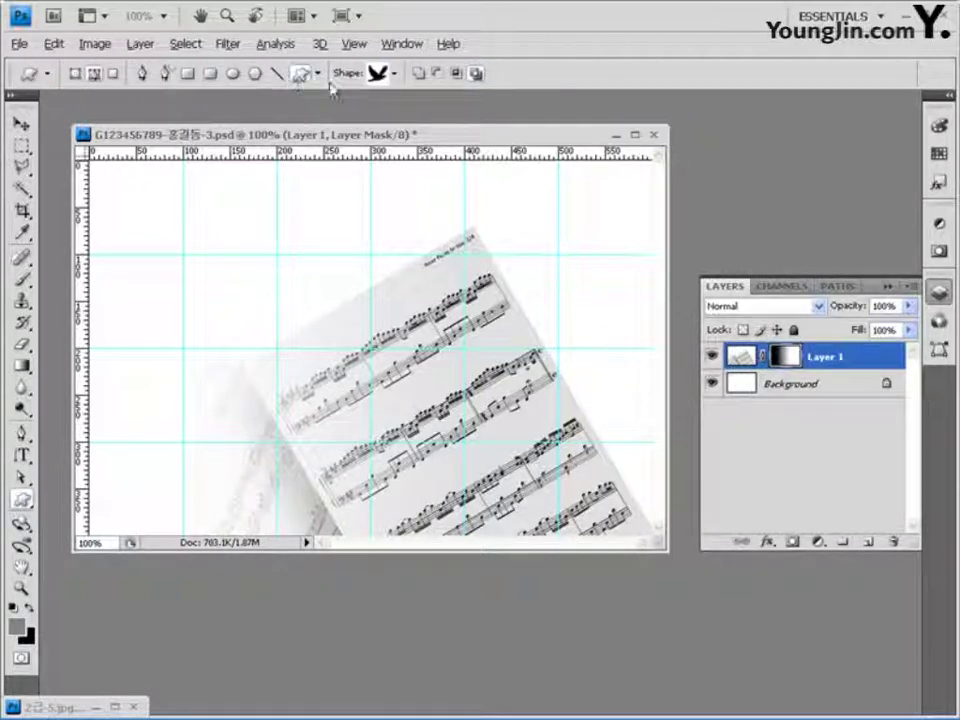
pyautogui.click(75, 73)
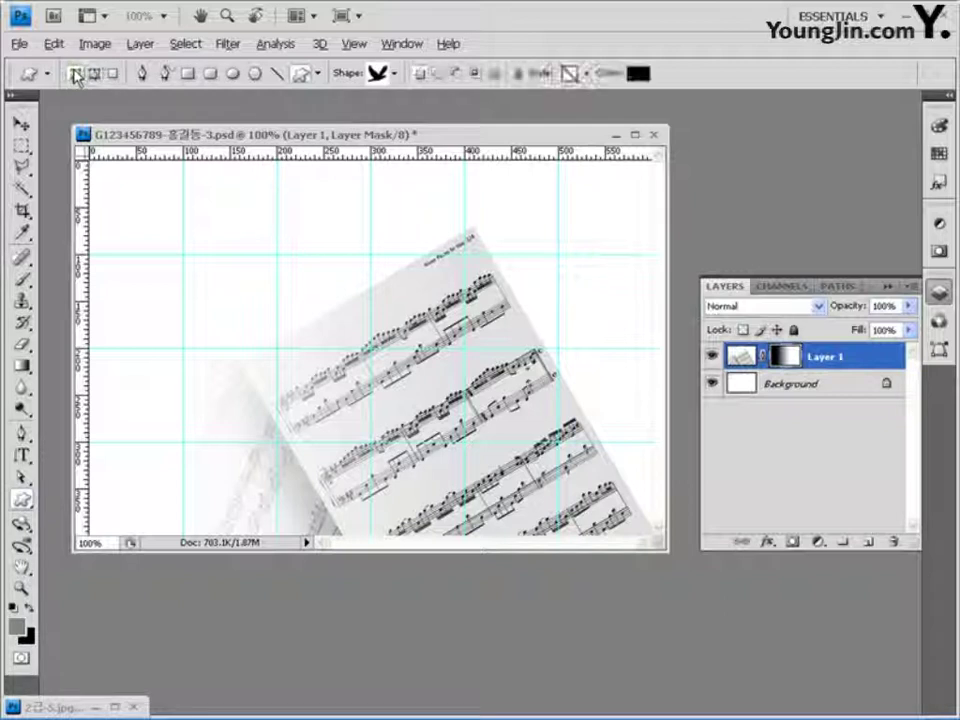
pyautogui.click(395, 73)
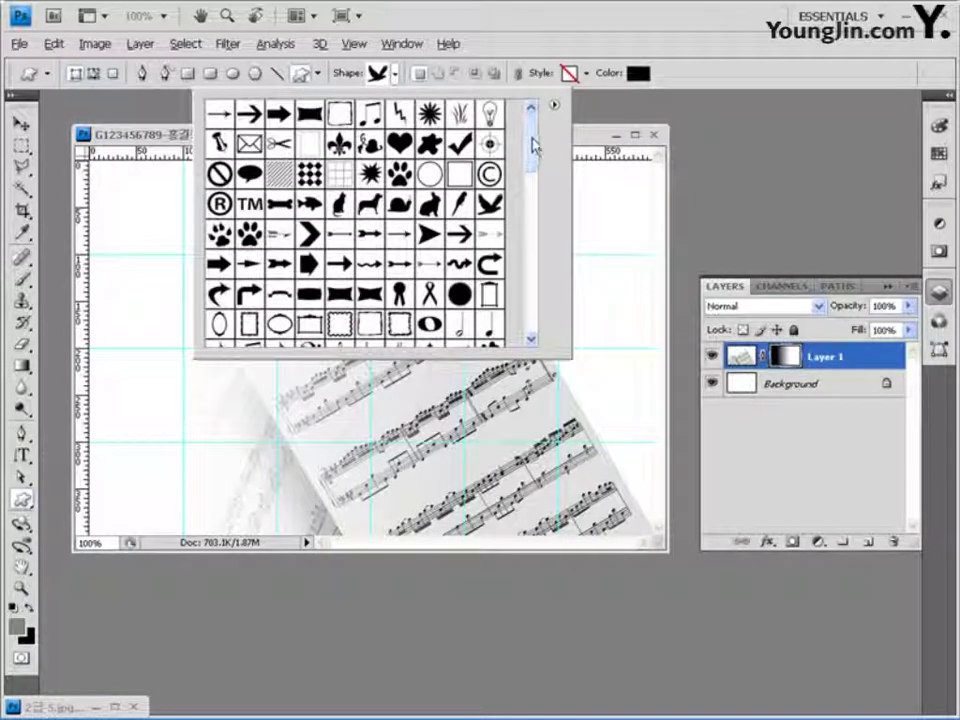
pyautogui.scroll(-5, 537, 145)
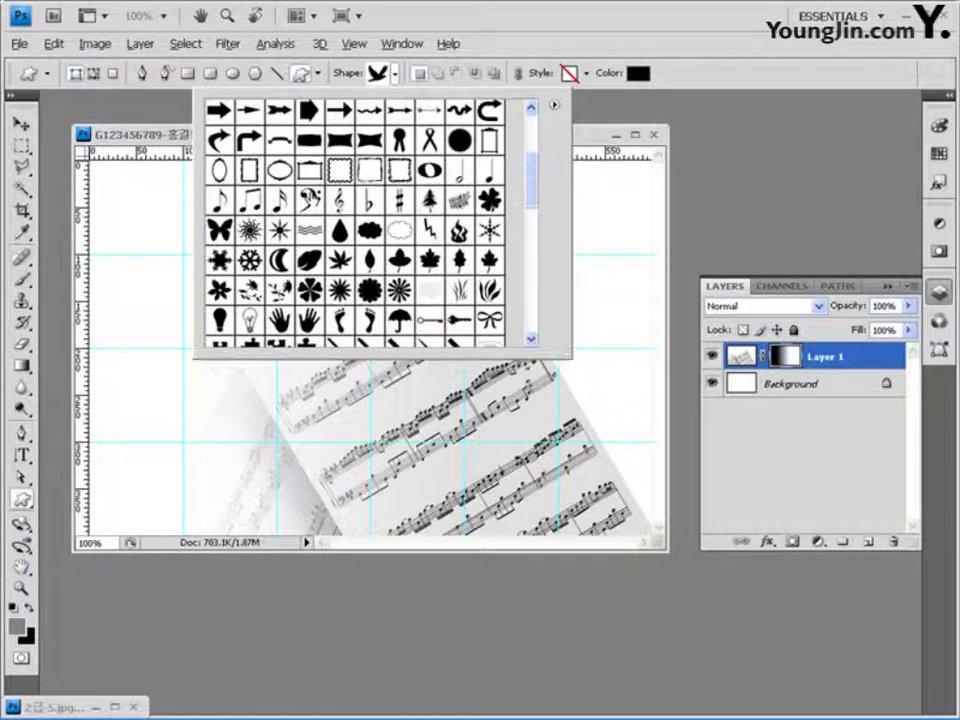
pyautogui.click(310, 200)
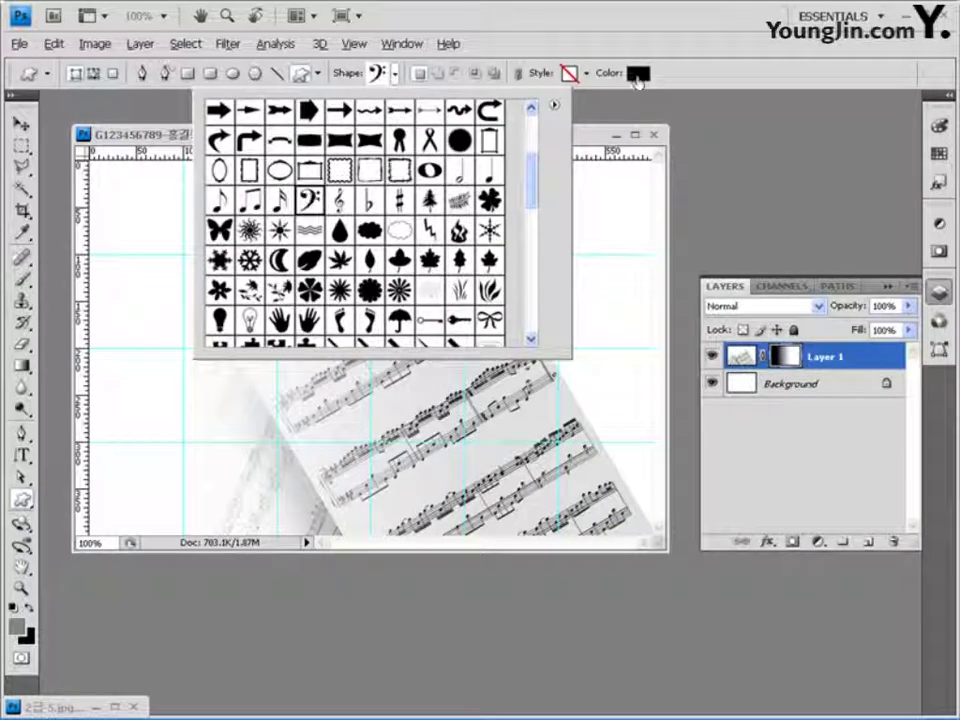
pyautogui.click(541, 82)
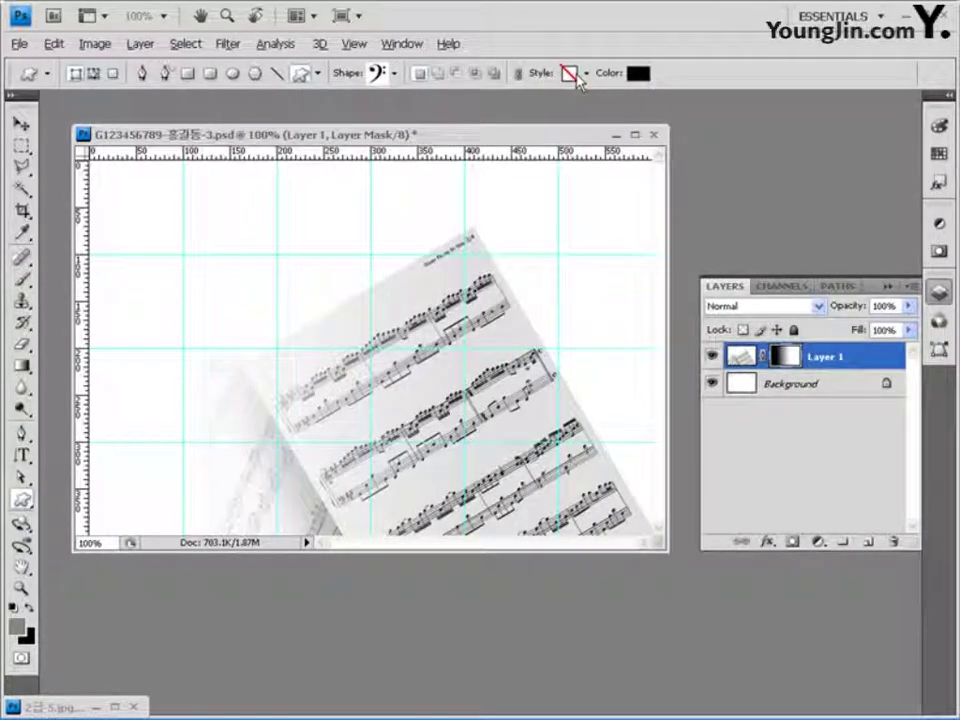
pyautogui.click(637, 72)
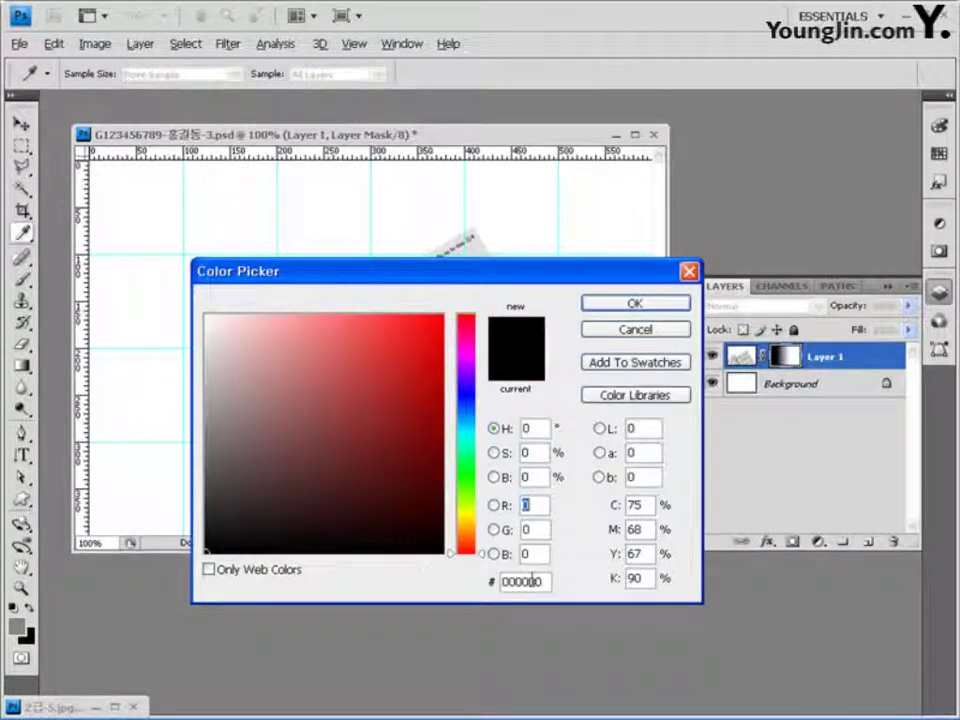
pyautogui.click(650, 306)
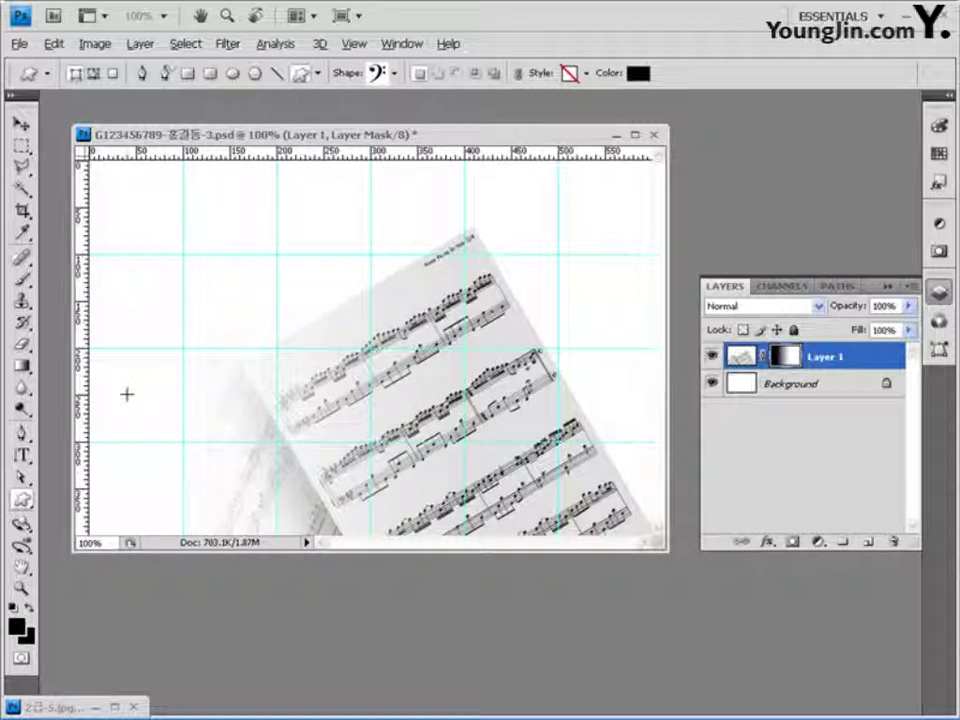
pyautogui.moveTo(127, 394); pyautogui.dragTo(259, 527)
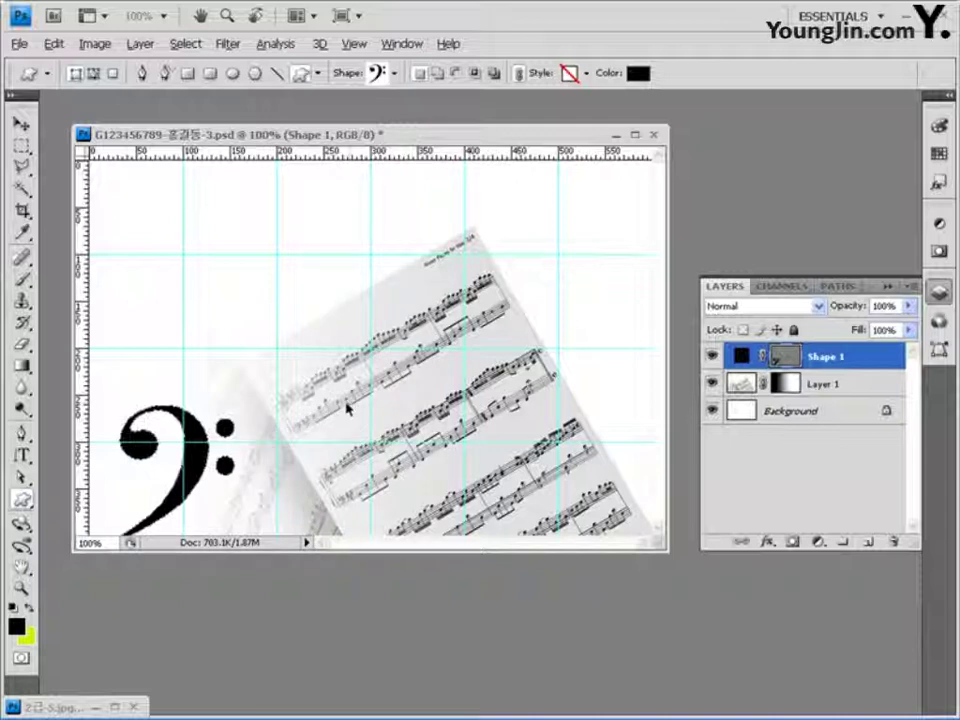
# Rotate the bass clef 16 degrees clockwise and shift it slightly down so its tail runs off the canvas's bottom edge
pyautogui.hotkey('ctrl', 't')
pyautogui.moveTo(246, 386); pyautogui.dragTo(210, 470)
pyautogui.moveTo(289, 478); pyautogui.dragTo(289, 468)
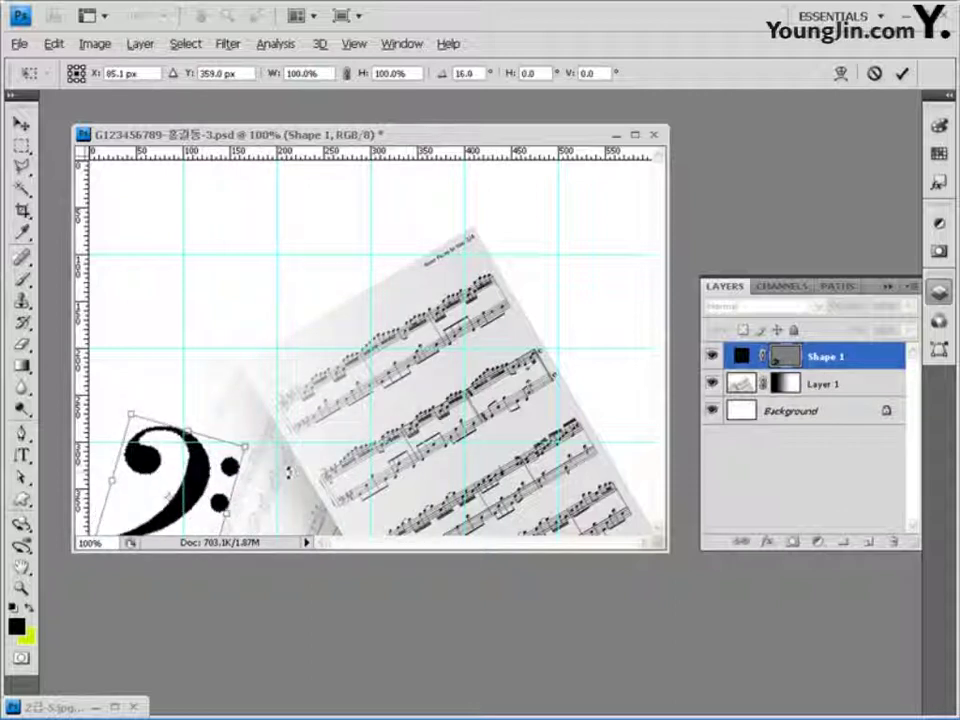
pyautogui.press('Return')
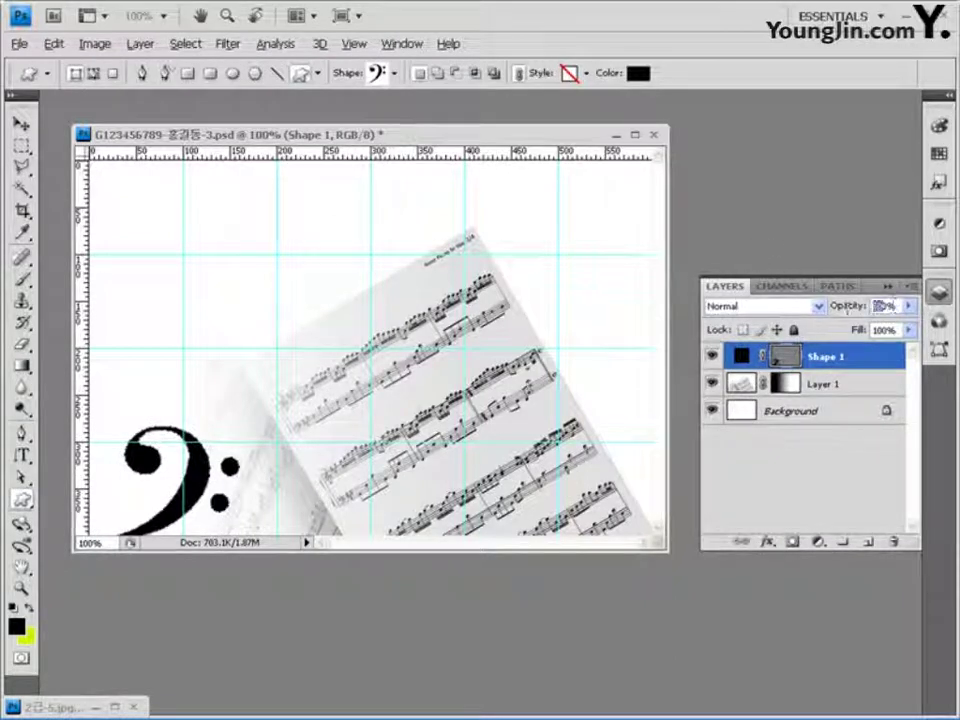
# Set the bass clef shape layer's opacity to 35%
pyautogui.click(884, 306)
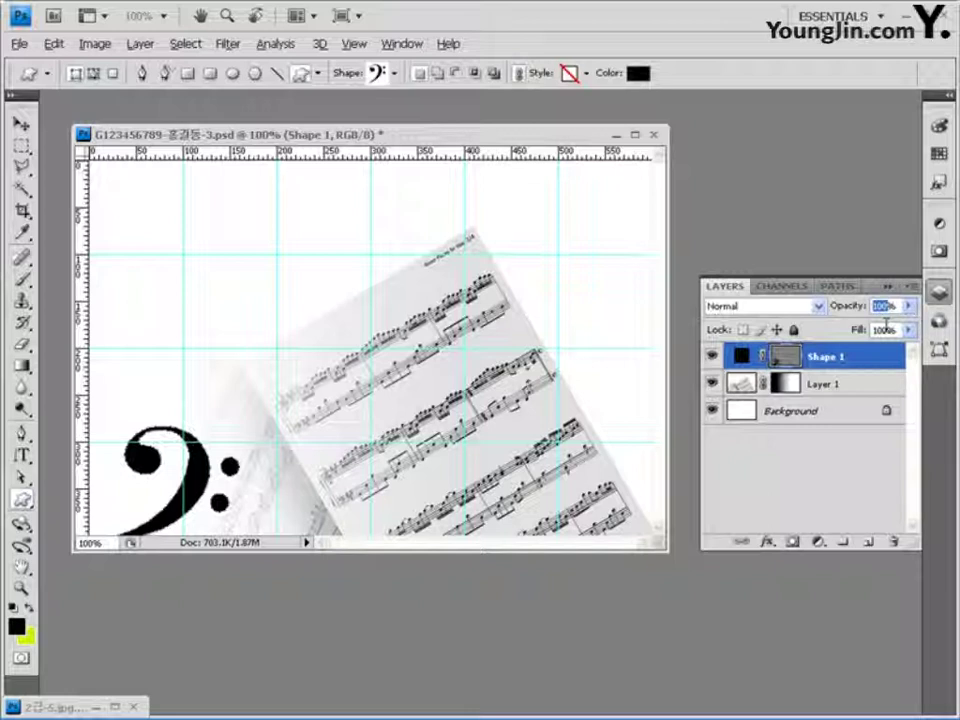
pyautogui.write('30')
pyautogui.press('Return')
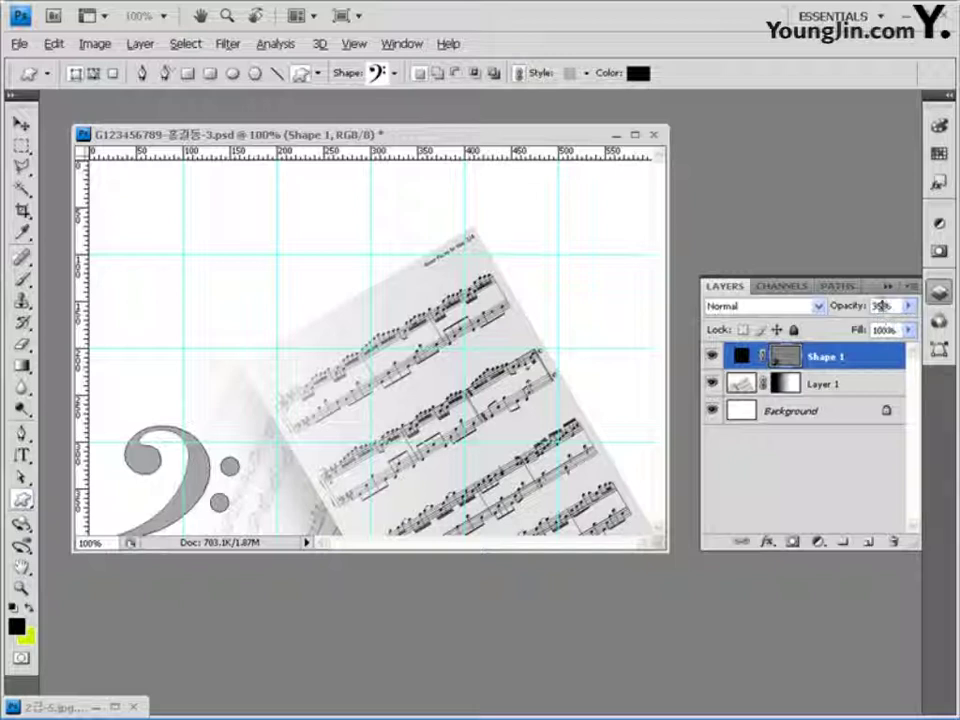
# Open the torn-paper picture 2급-6 from the image folder
pyautogui.hotkey('ctrl', 'o')
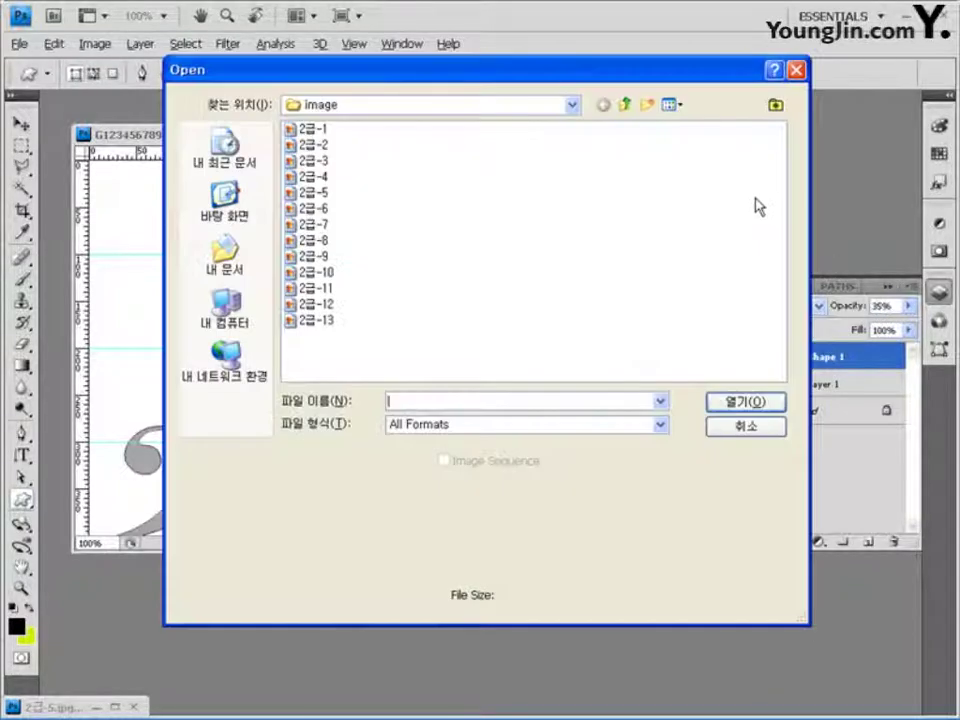
pyautogui.click(318, 209)
pyautogui.click(748, 401)
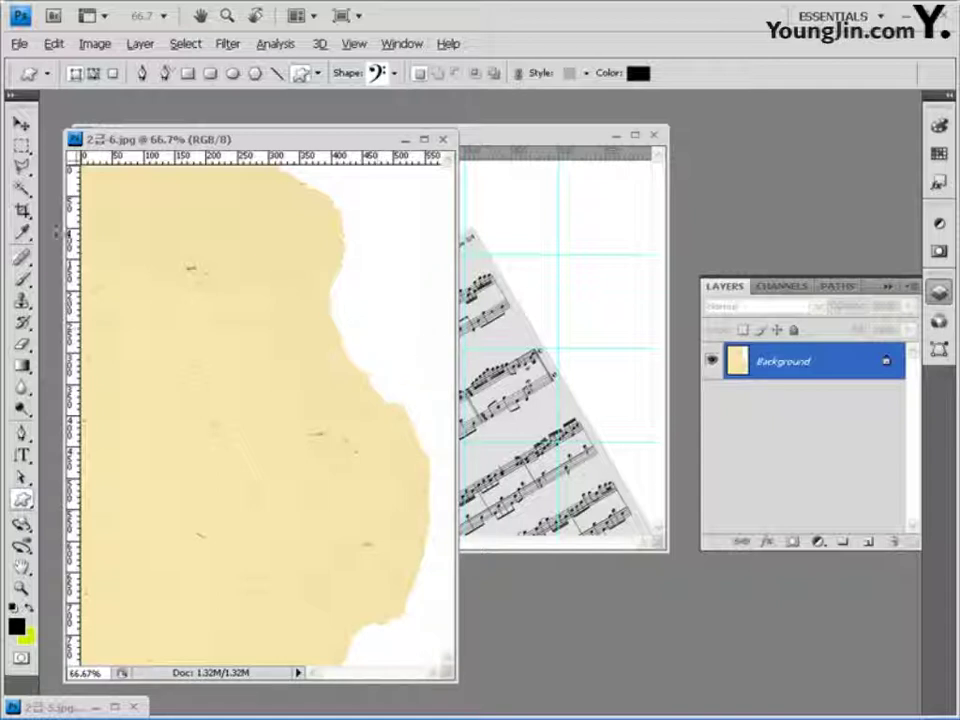
# Select the torn paper by inverting a Magic Wand selection of its white background, and copy it into the sheet-music document
pyautogui.click(21, 188)
pyautogui.click(385, 320)
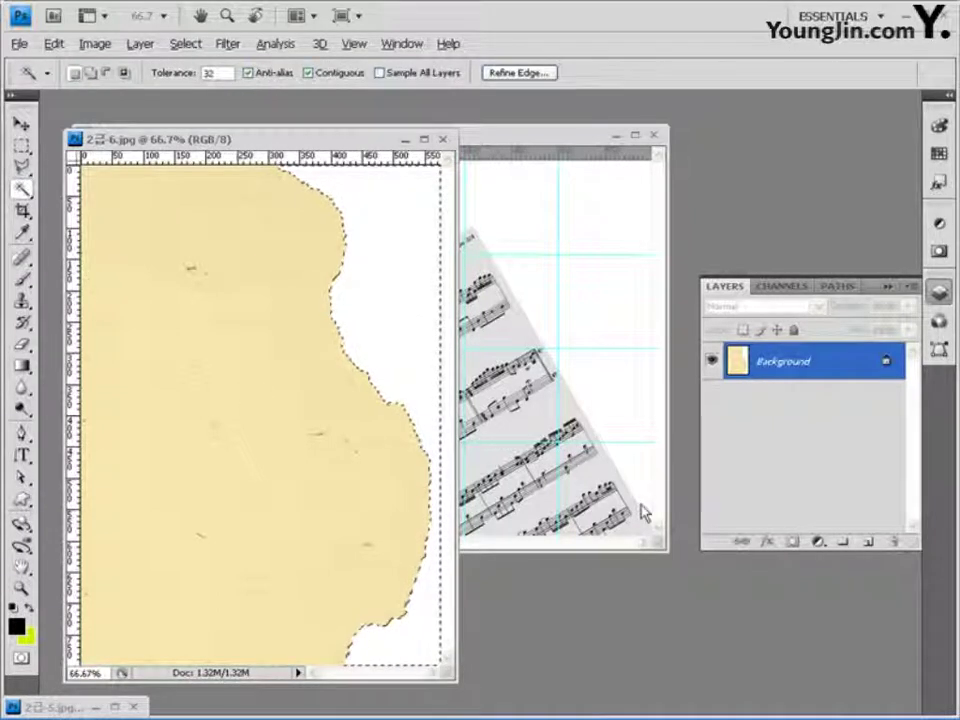
pyautogui.click(186, 44)
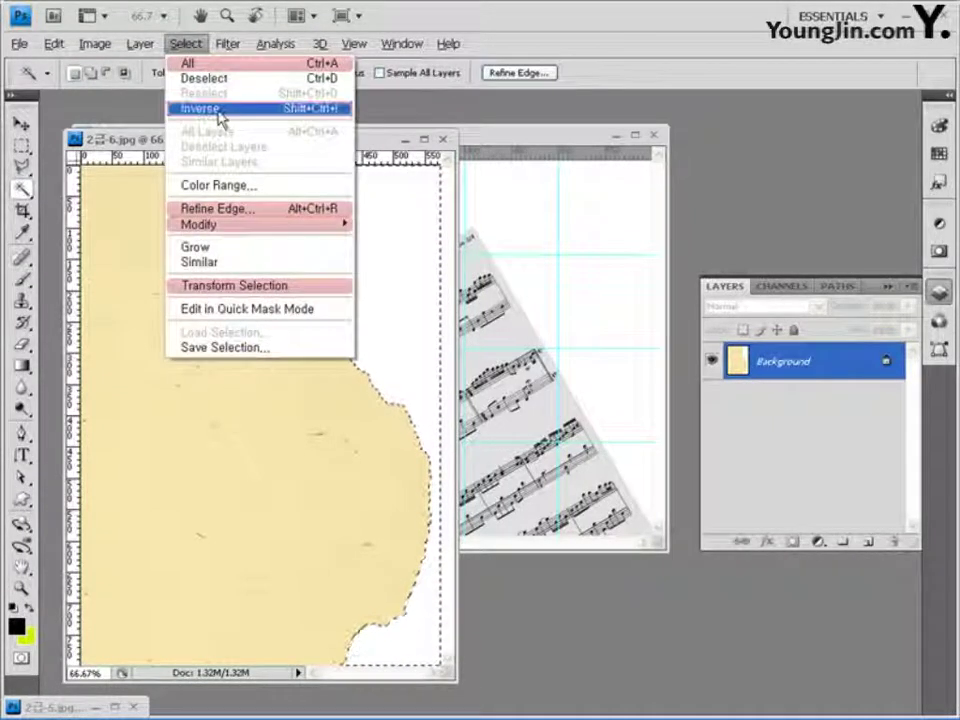
pyautogui.click(212, 109)
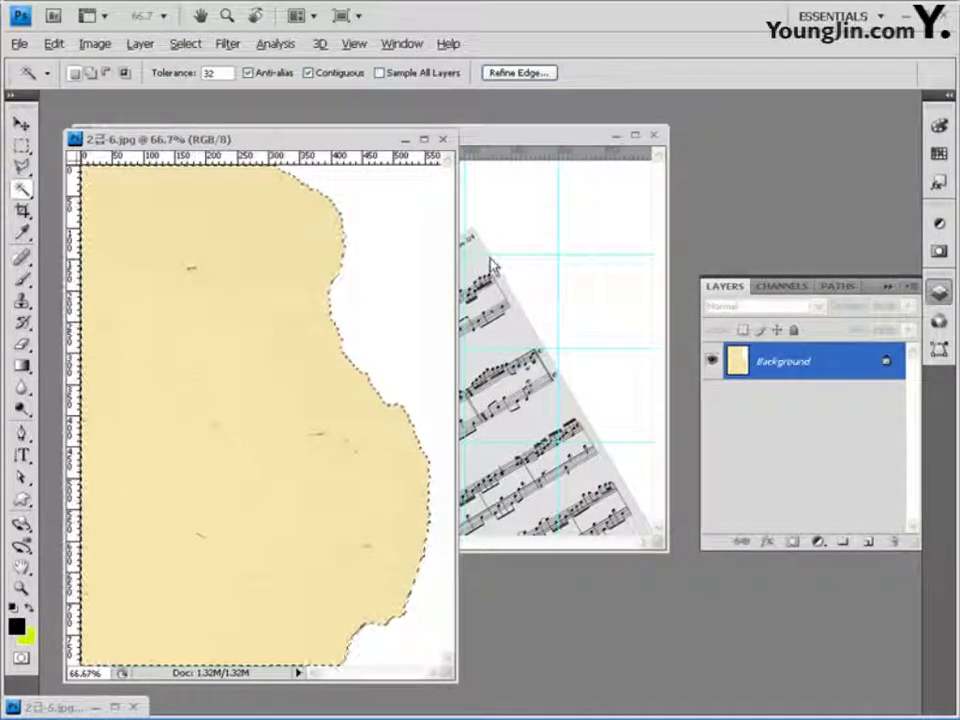
pyautogui.click(519, 140)
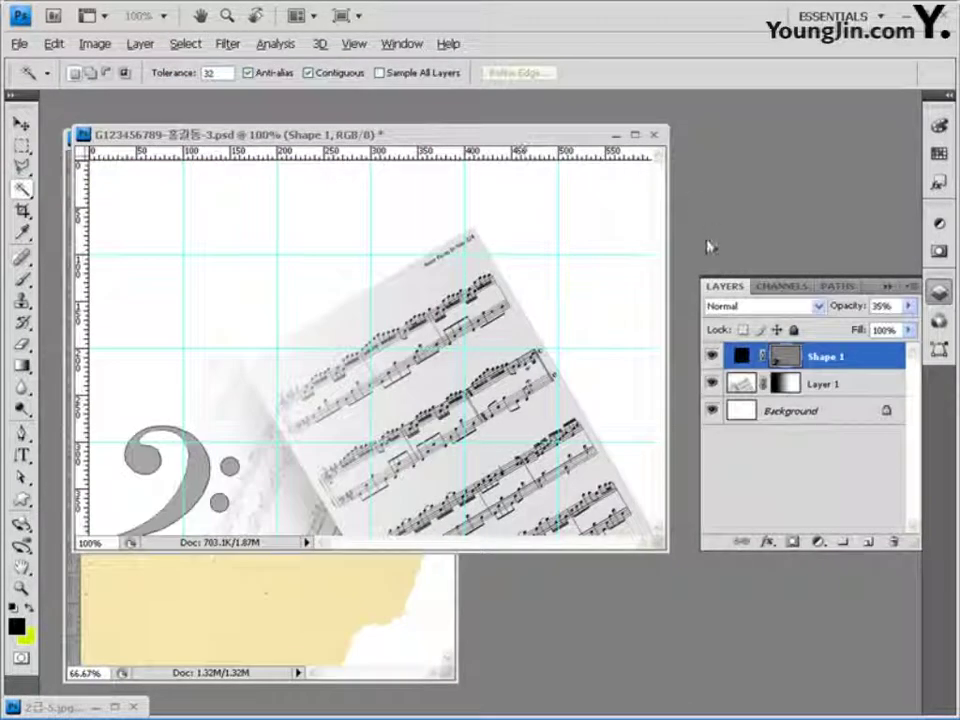
pyautogui.hotkey('ctrl', 'v')
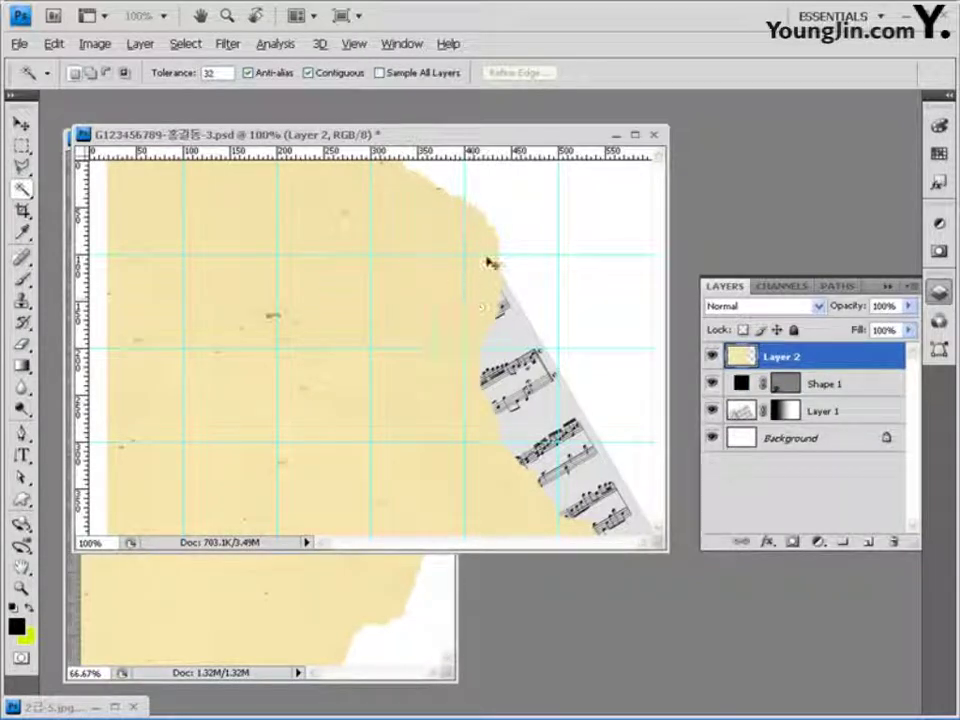
# Scale the torn paper to about 76%, rotate it 90 degrees clockwise and position it across the full width of the canvas's upper part
pyautogui.hotkey('ctrl', 't')
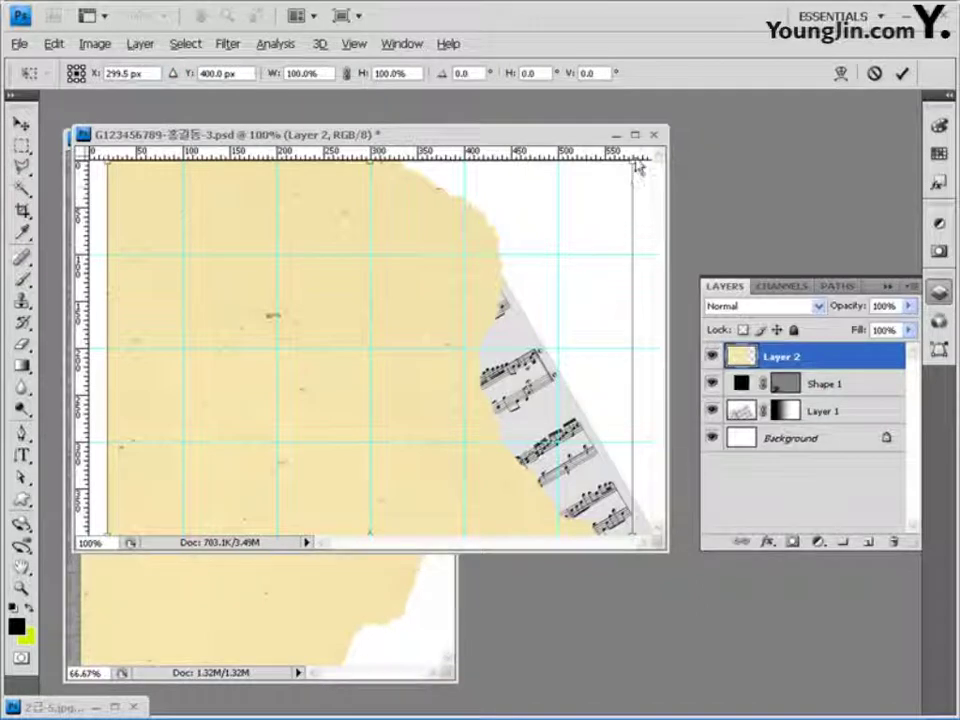
pyautogui.moveTo(640, 168); pyautogui.dragTo(505, 347)
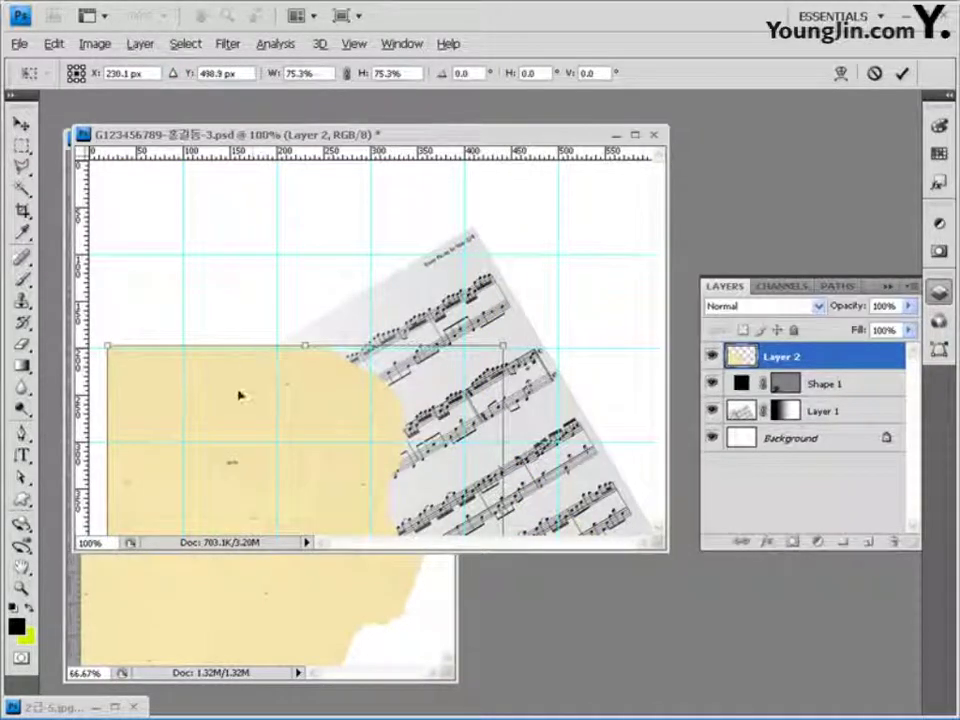
pyautogui.moveTo(240, 396); pyautogui.dragTo(294, 253)
pyautogui.moveTo(557, 203); pyautogui.dragTo(492, 296)
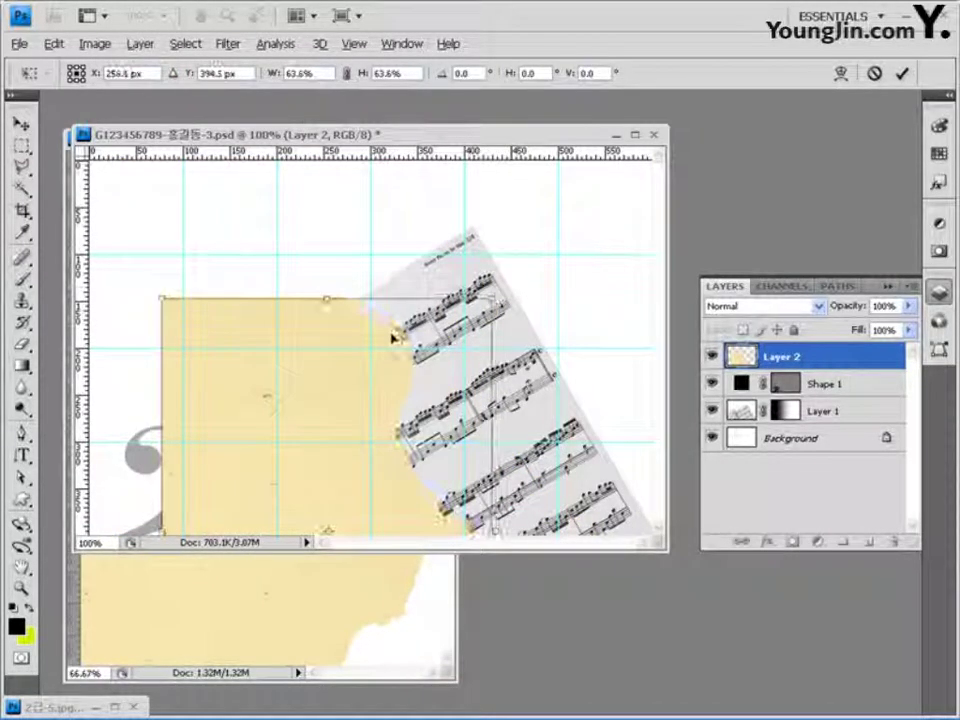
pyautogui.moveTo(393, 338); pyautogui.dragTo(424, 249)
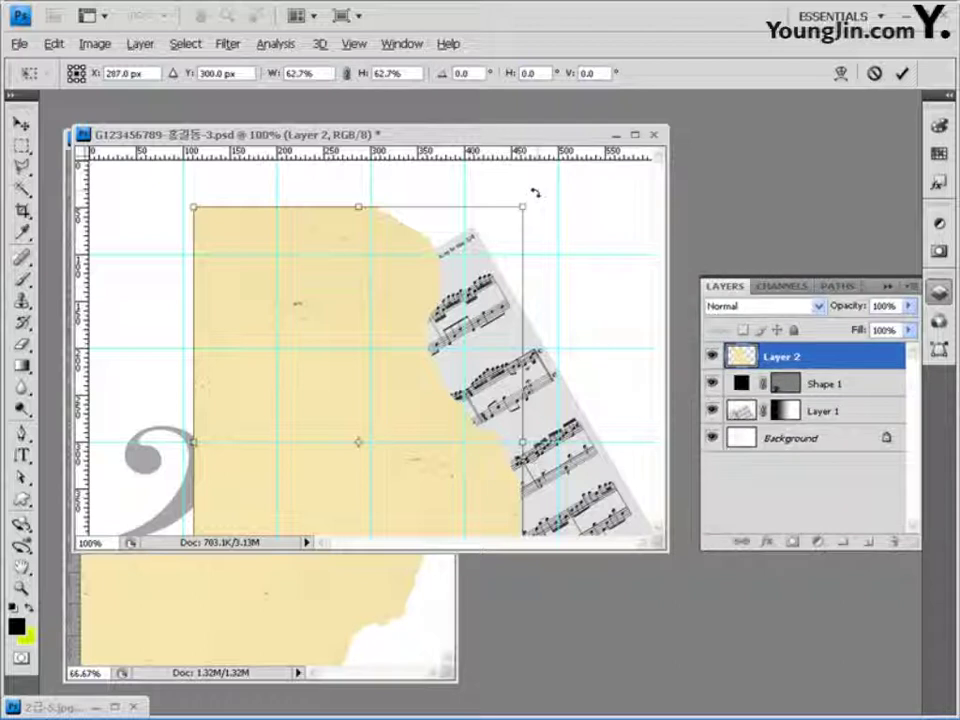
pyautogui.moveTo(533, 193); pyautogui.dragTo(638, 602)
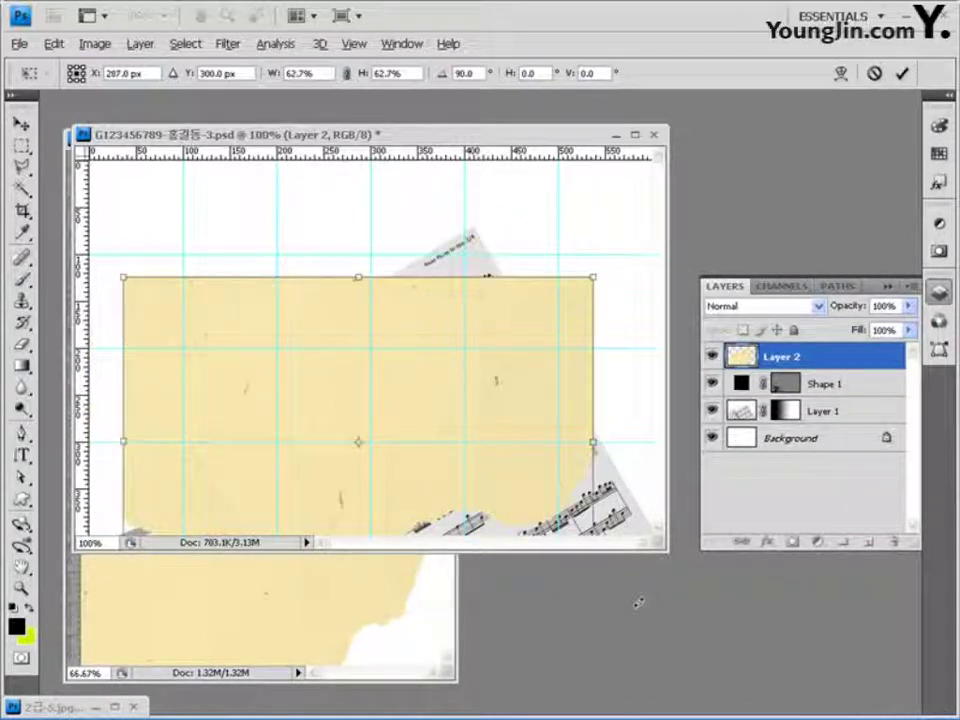
pyautogui.moveTo(424, 321); pyautogui.dragTo(383, 192)
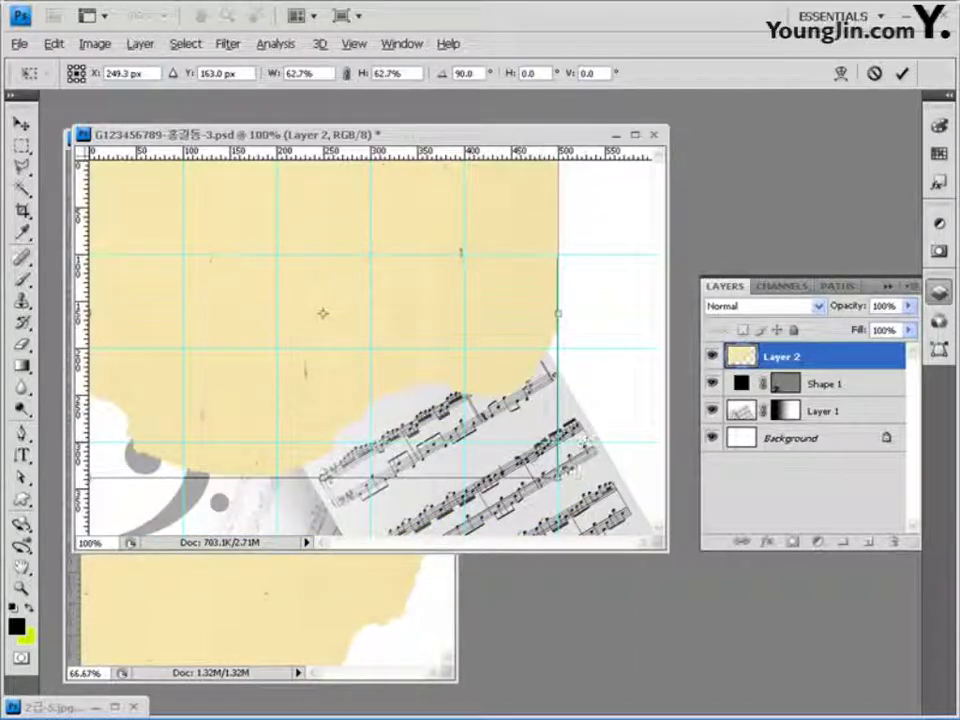
pyautogui.moveTo(557, 313); pyautogui.dragTo(658, 341)
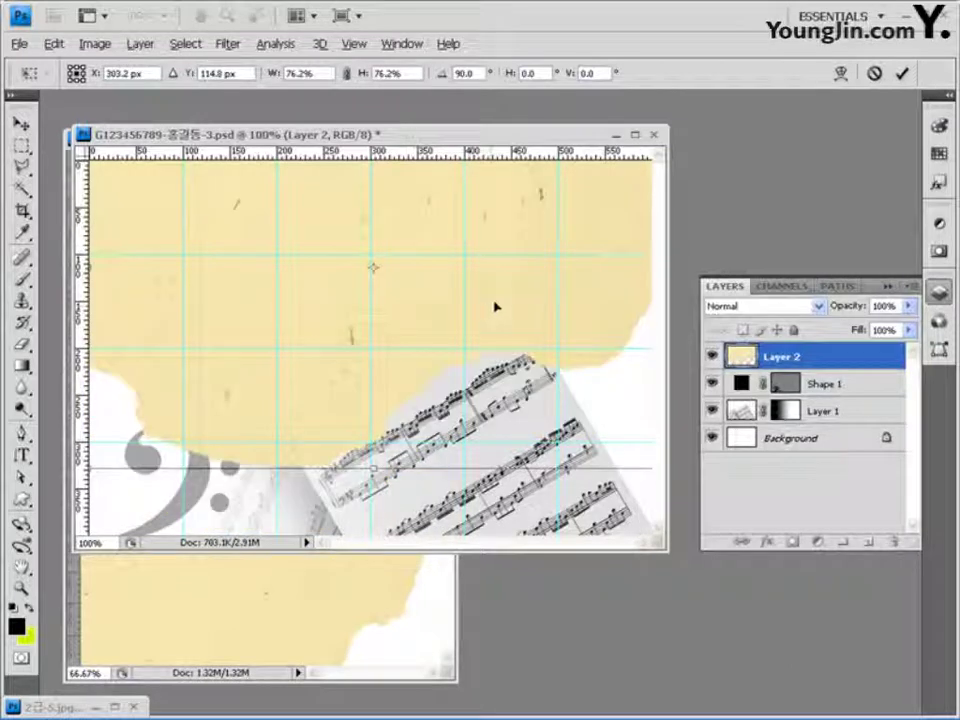
pyautogui.press('Return')
pyautogui.press('w')
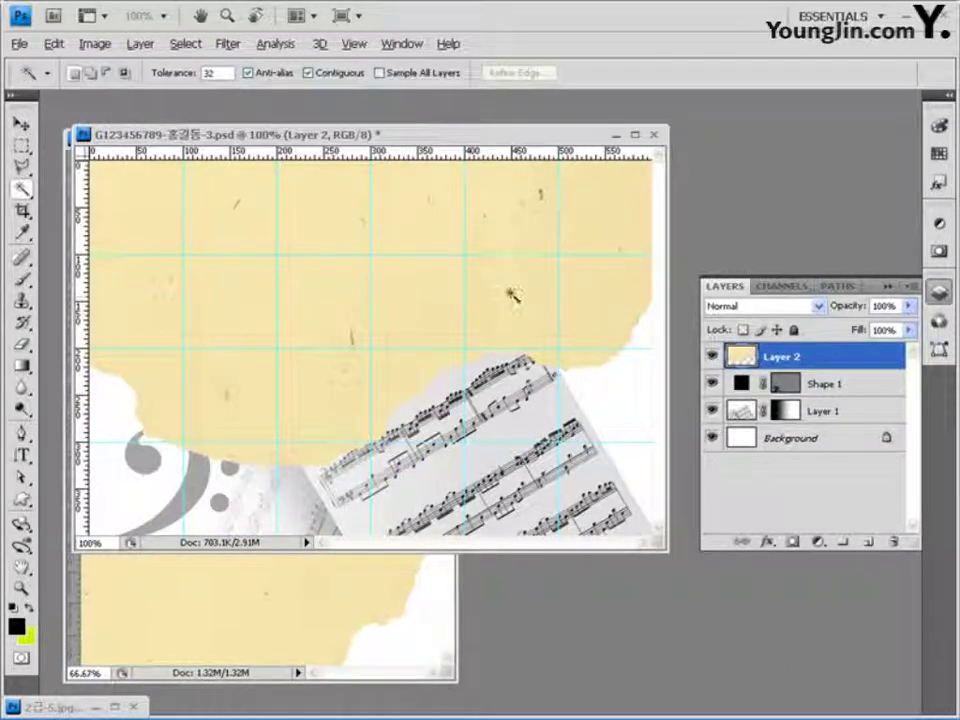
# Apply the Texturizer filter with the Sandstone texture to the torn-paper layer
pyautogui.click(228, 43)
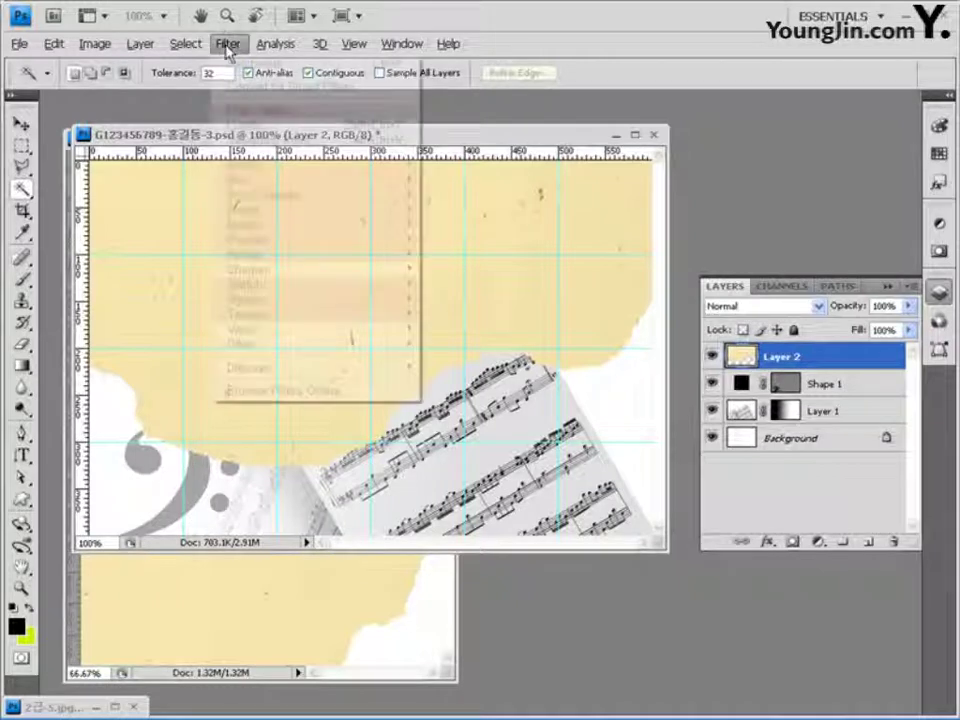
pyautogui.moveTo(265, 316)
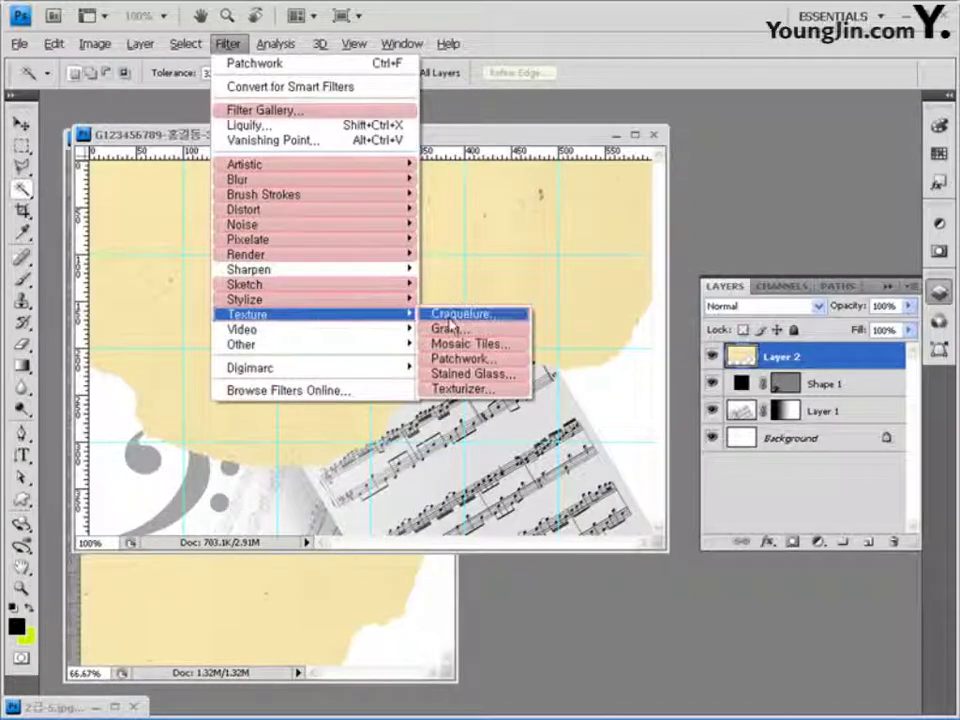
pyautogui.click(464, 388)
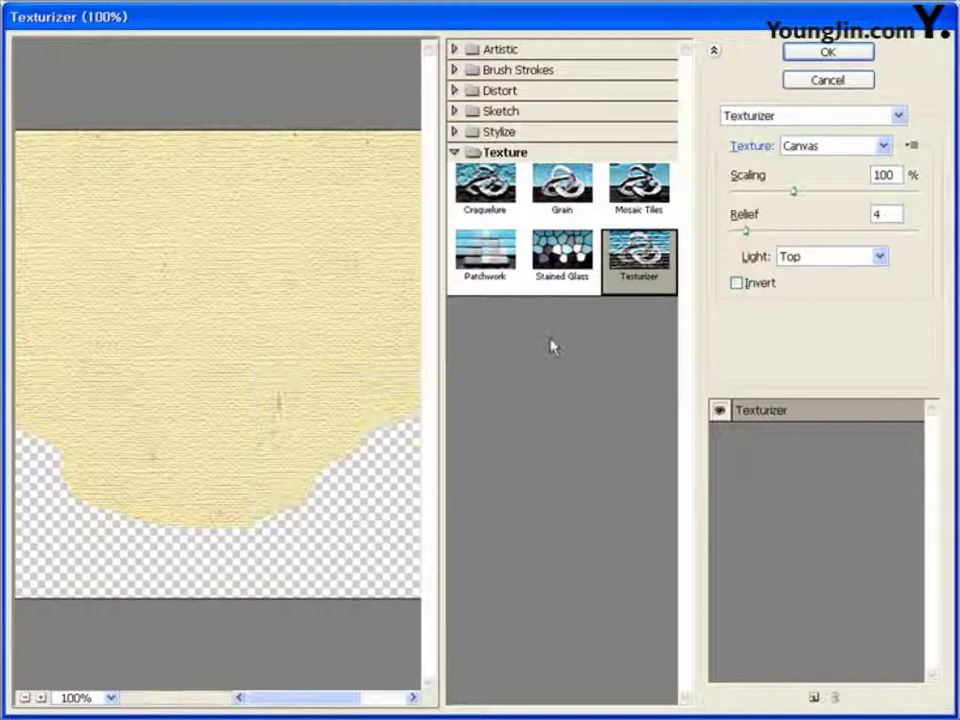
pyautogui.click(848, 148)
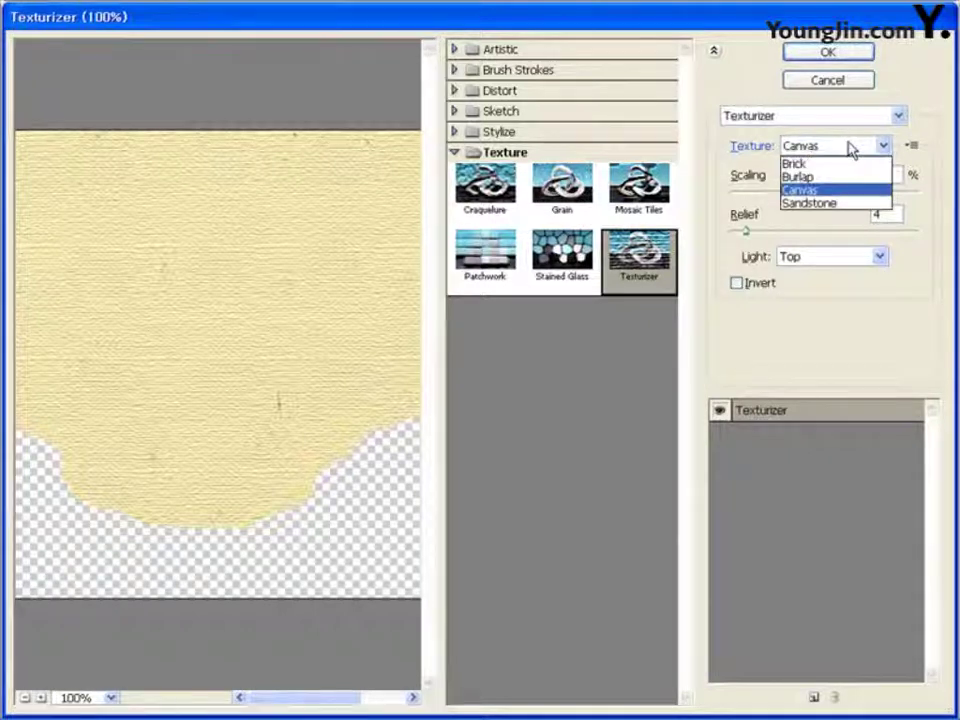
pyautogui.click(812, 203)
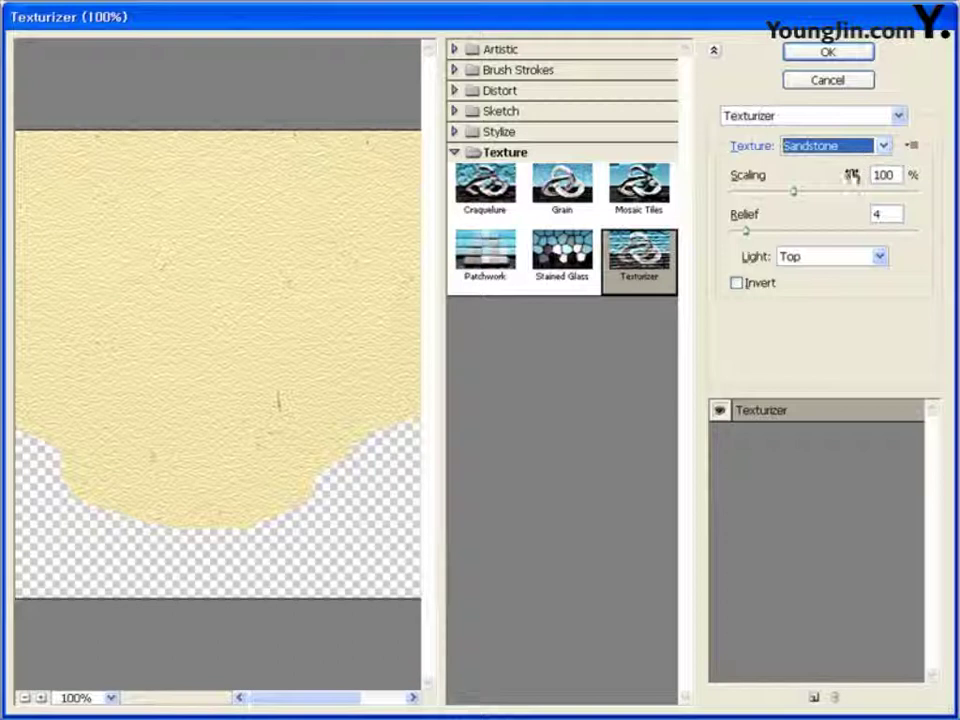
pyautogui.click(851, 55)
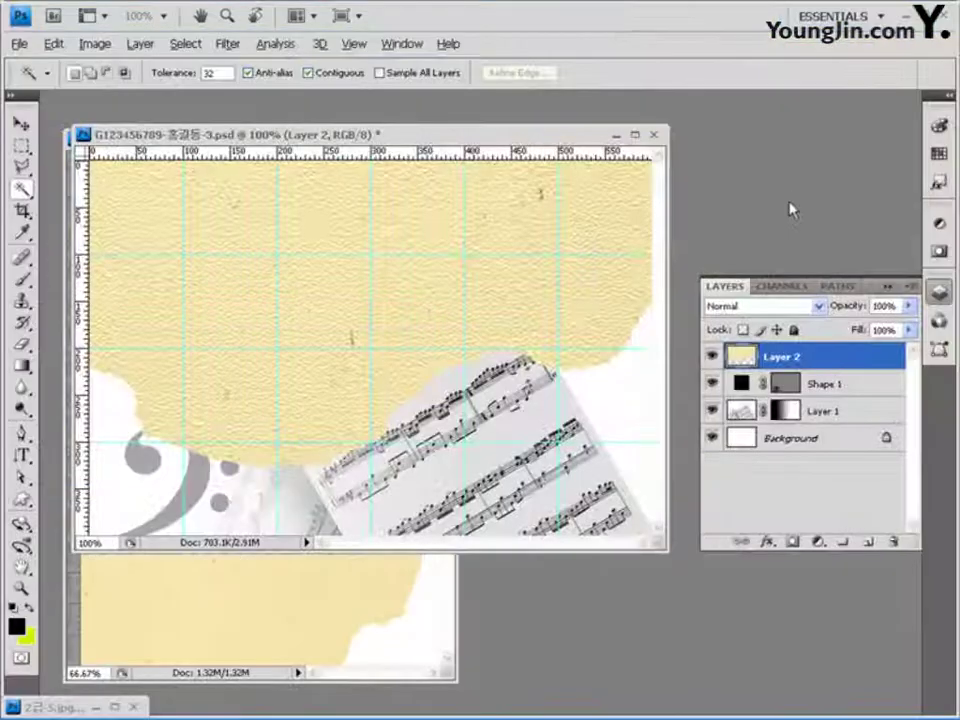
# Add a drop shadow with the default settings to the torn-paper layer
pyautogui.click(768, 543)
pyautogui.click(800, 376)
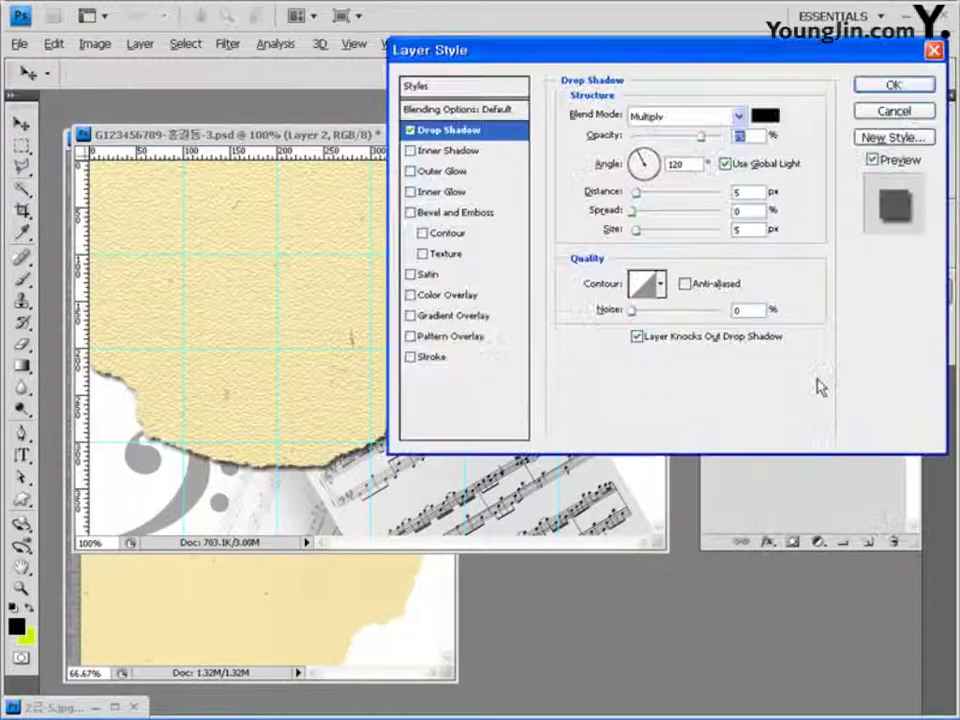
pyautogui.click(890, 86)
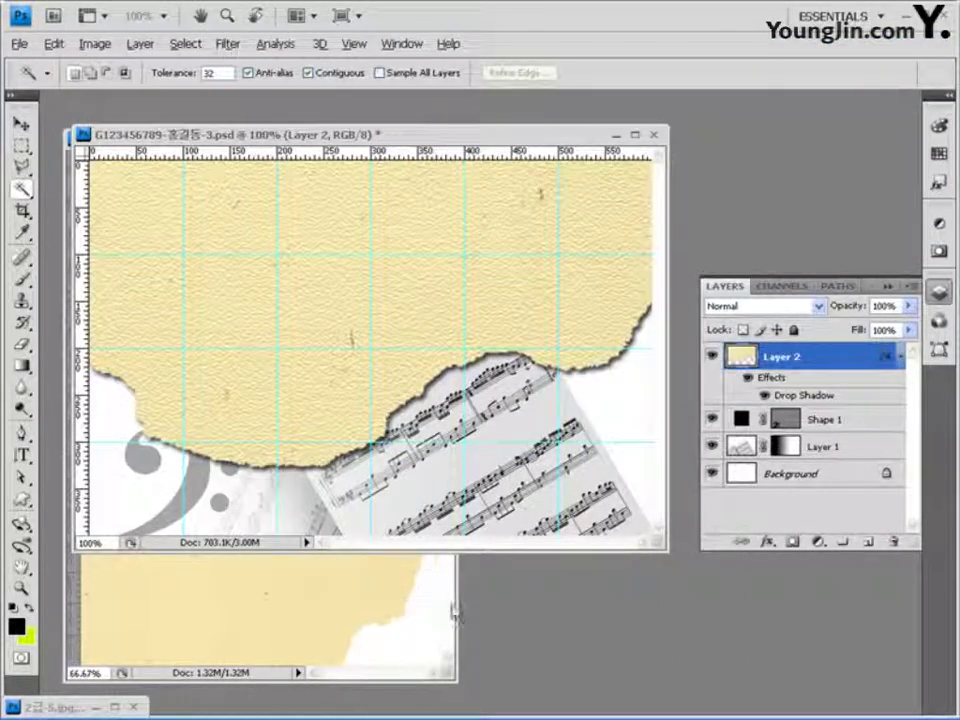
# Minimize the torn-paper picture 2급-6 and open the tulip picture 2급-7 from the image folder
pyautogui.hotkey('ctrl', 'Tab')
pyautogui.click(406, 140)
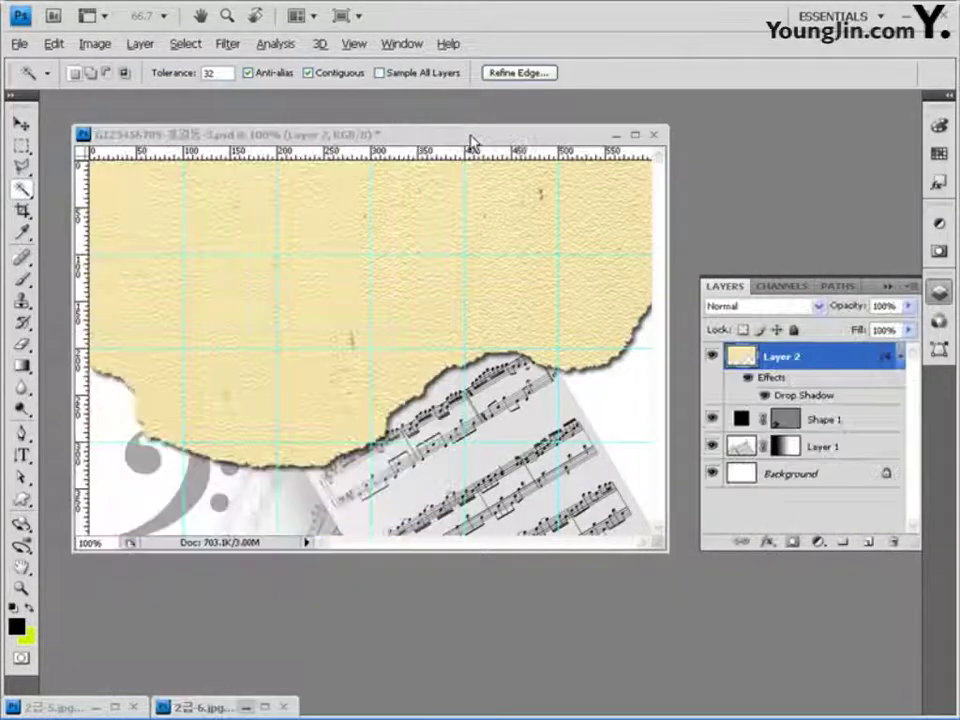
pyautogui.moveTo(471, 141); pyautogui.dragTo(460, 126)
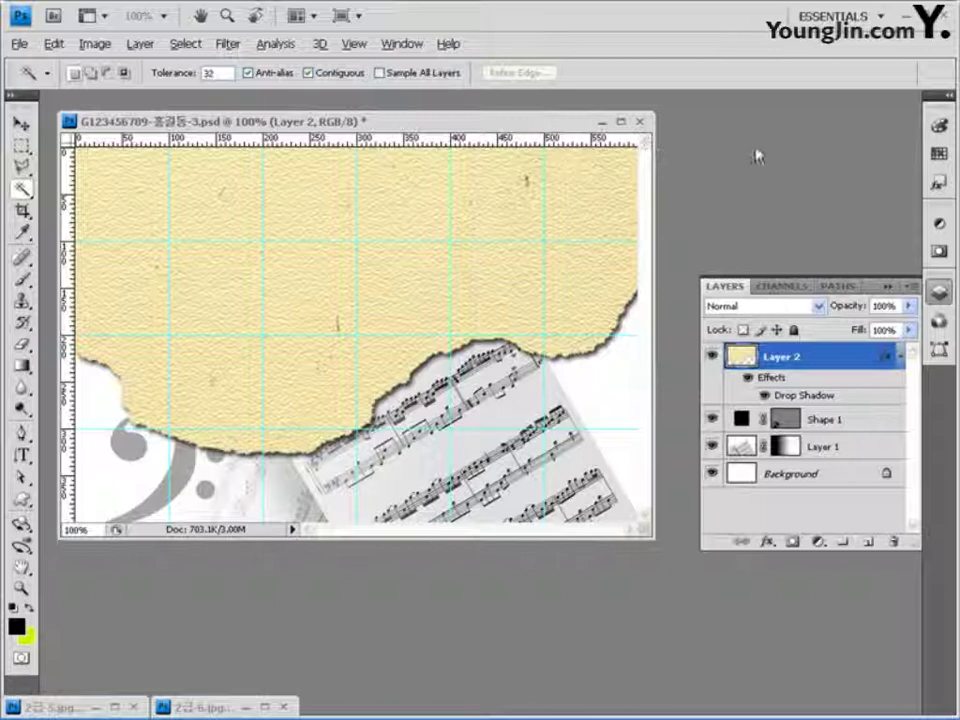
pyautogui.doubleClick(742, 193)
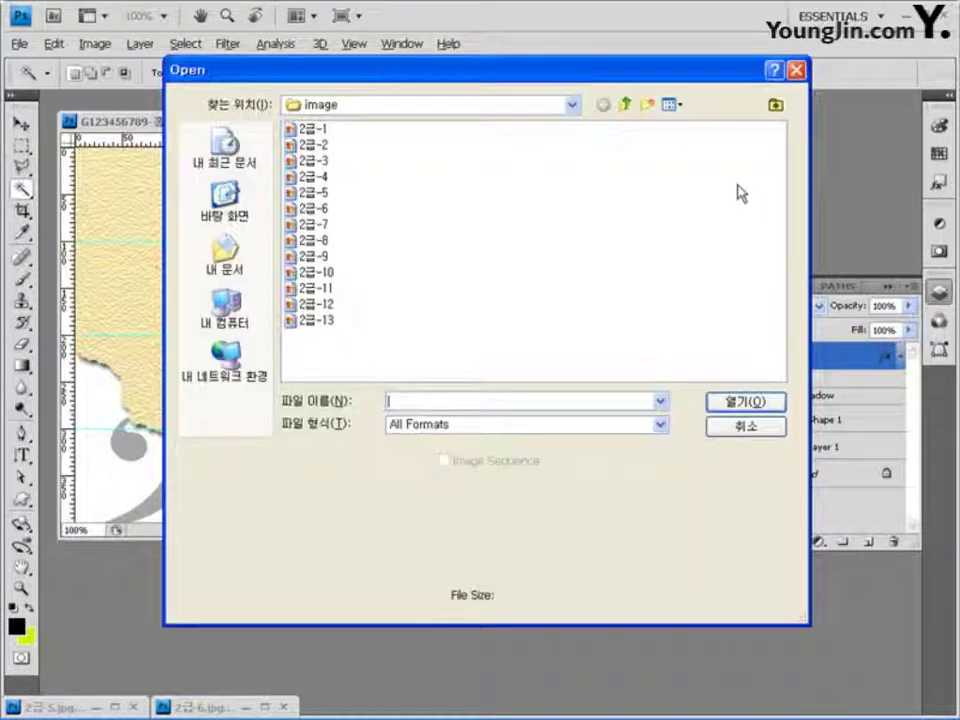
pyautogui.click(314, 226)
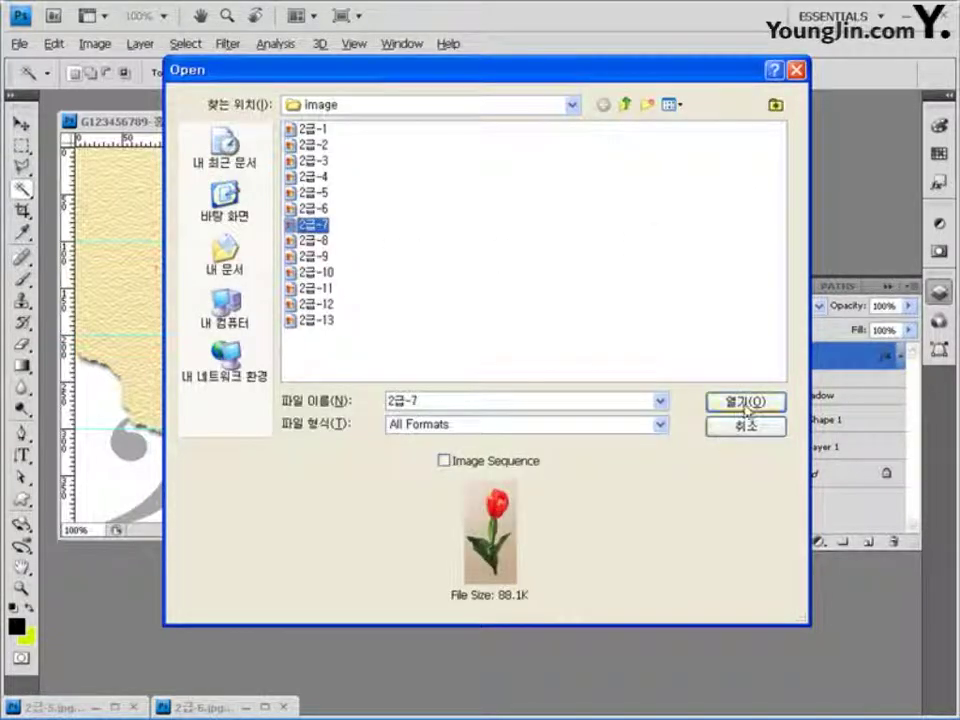
pyautogui.click(748, 401)
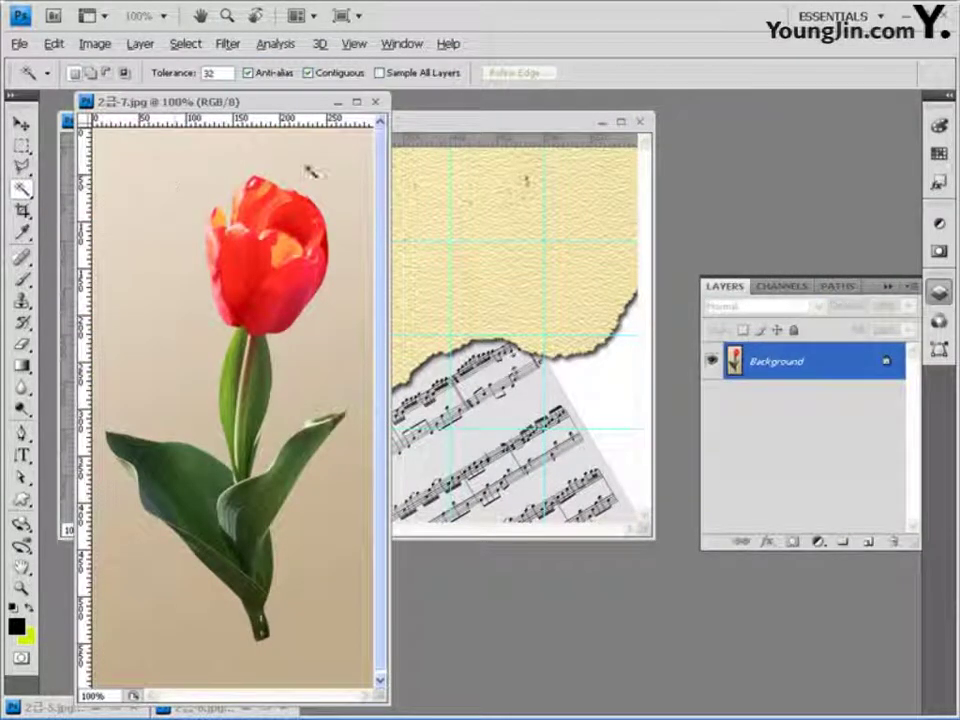
# Select the tulip by inverting a Magic Wand selection of its beige background, and copy it into the sheet-music document
pyautogui.click(320, 170)
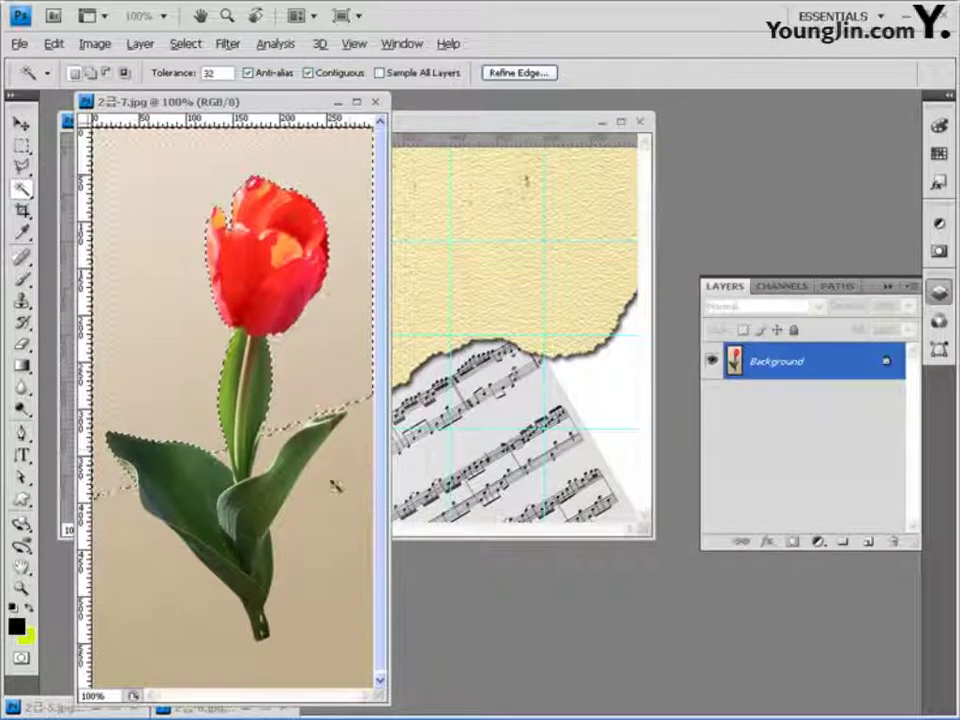
pyautogui.keyDown('shift'); pyautogui.click(333, 568); pyautogui.keyUp('shift')
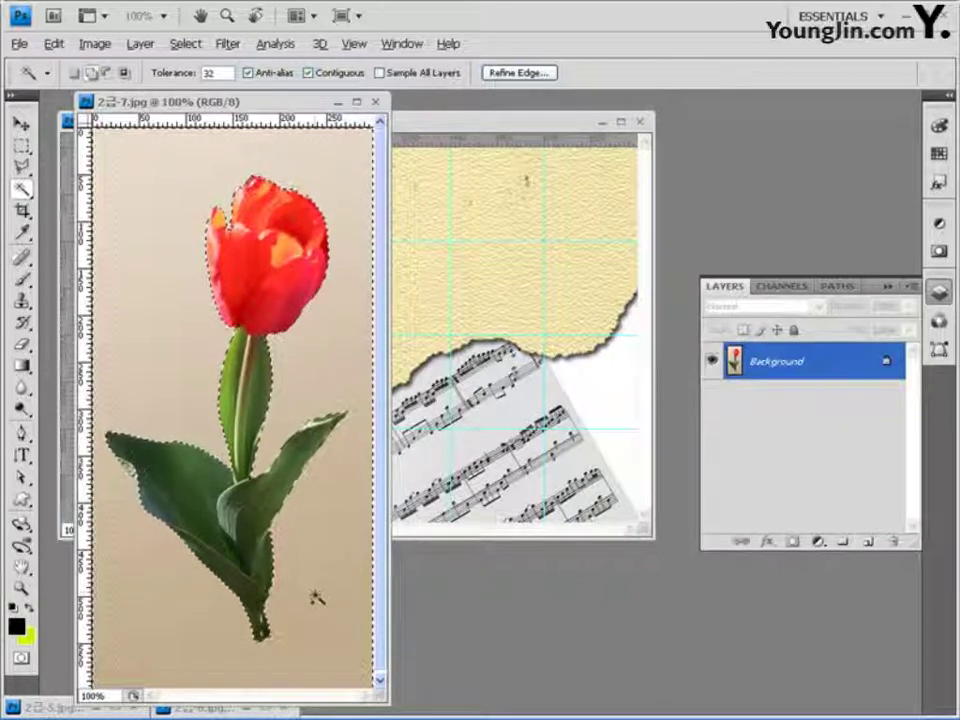
pyautogui.click(174, 55)
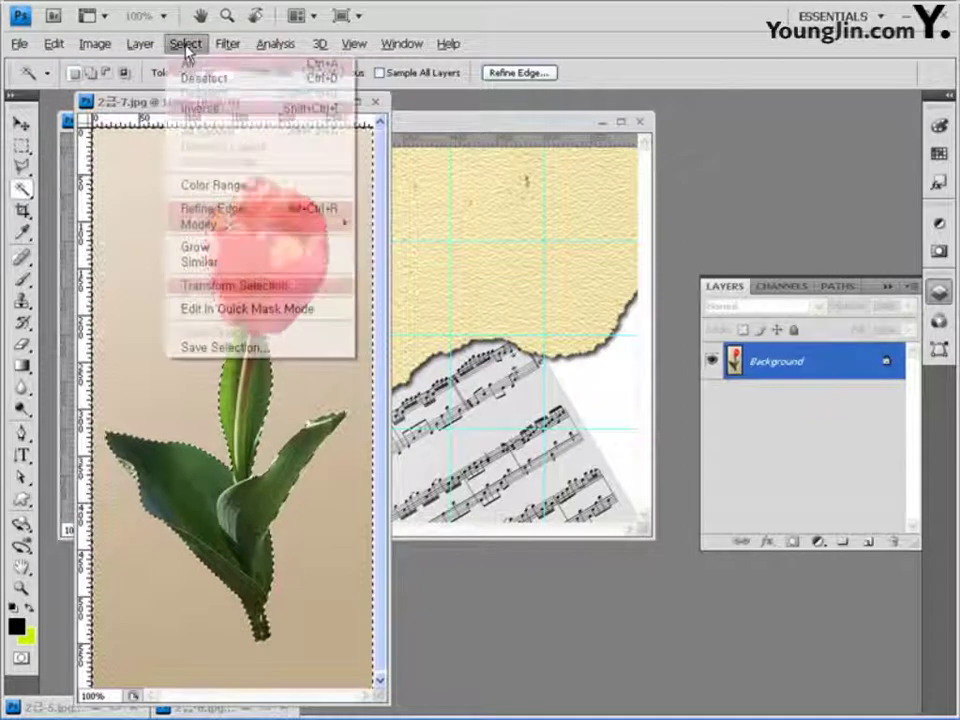
pyautogui.click(196, 110)
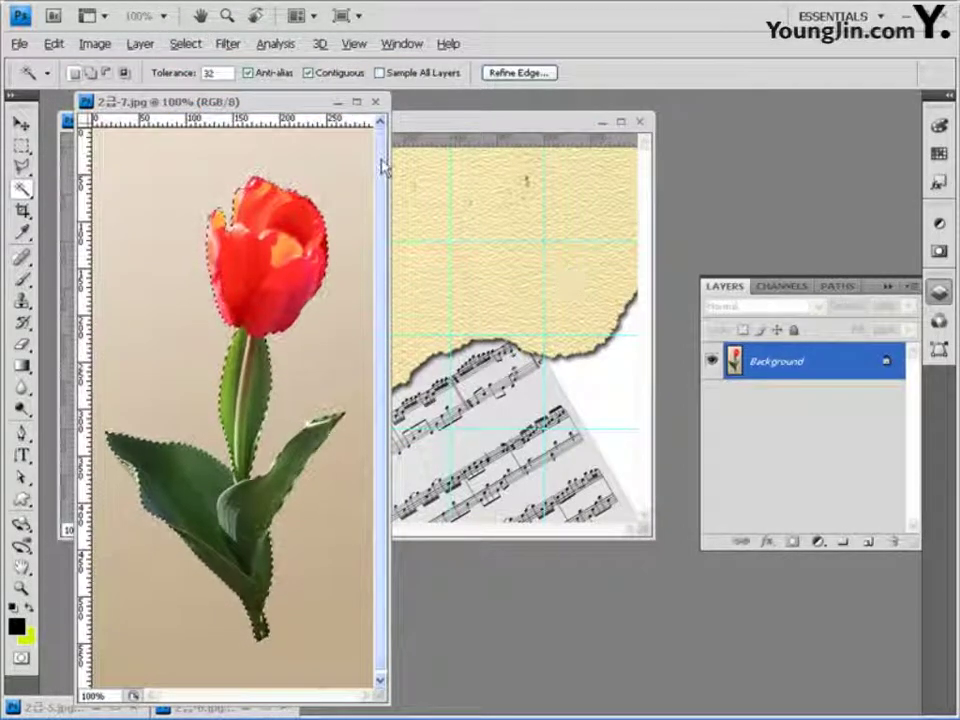
pyautogui.click(338, 101)
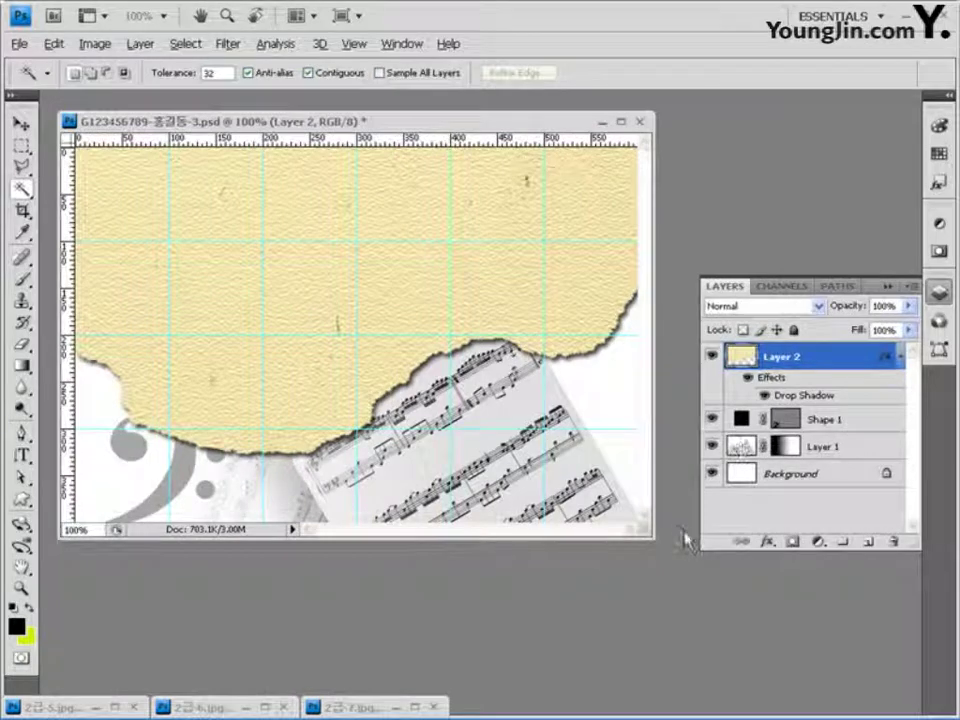
pyautogui.hotkey('ctrl', 'v')
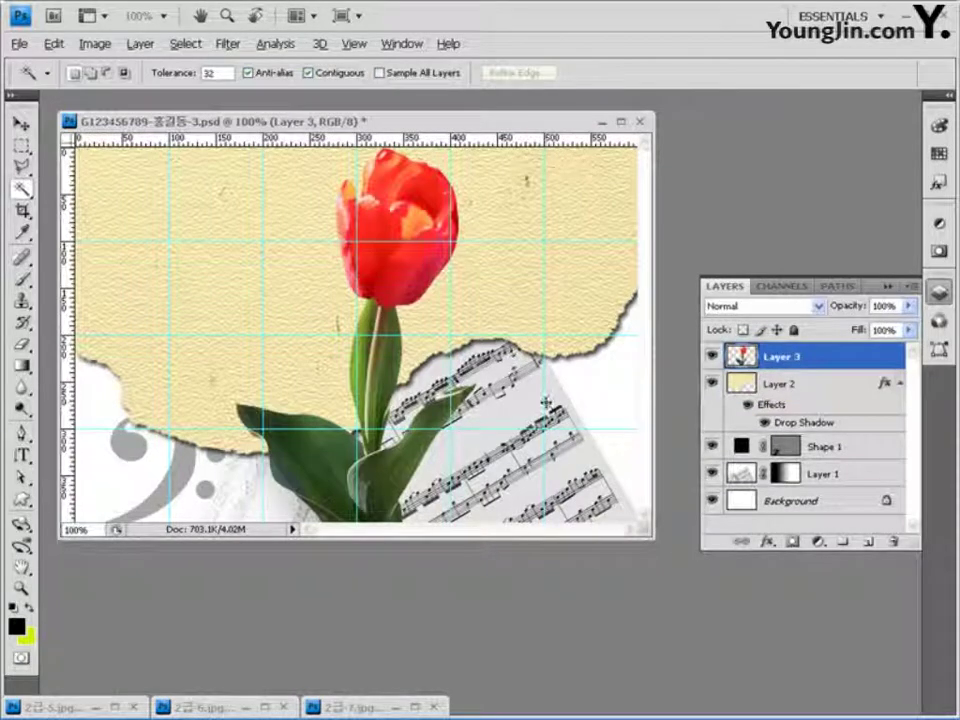
# Scale the tulip to about 64%, rotate it about 112 degrees clockwise and place it in the canvas's upper-left area
pyautogui.hotkey('ctrl', 't')
pyautogui.moveTo(466, 166); pyautogui.dragTo(299, 304)
pyautogui.moveTo(379, 300); pyautogui.dragTo(215, 285)
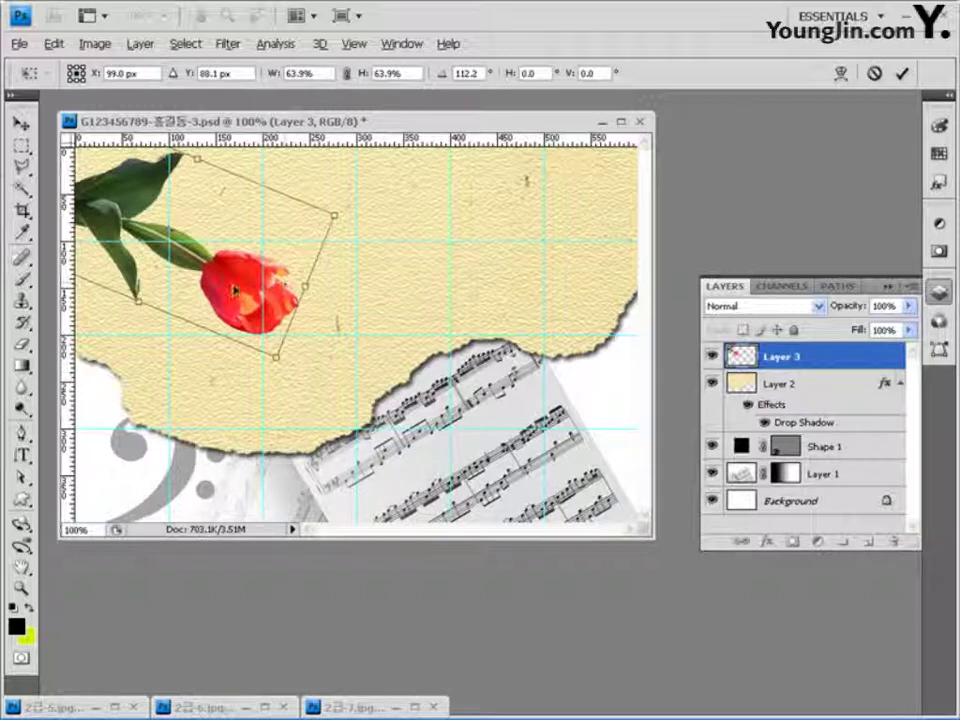
pyautogui.press('Return')
pyautogui.press('w')
# Add a drop shadow with the default settings to the tulip layer
pyautogui.click(768, 541)
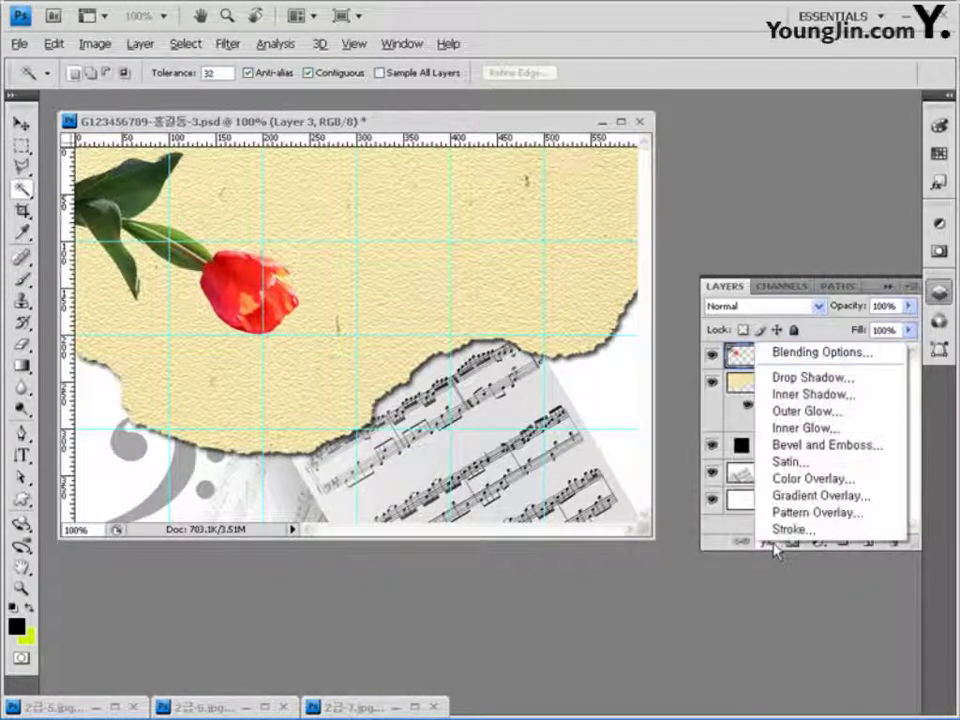
pyautogui.click(814, 376)
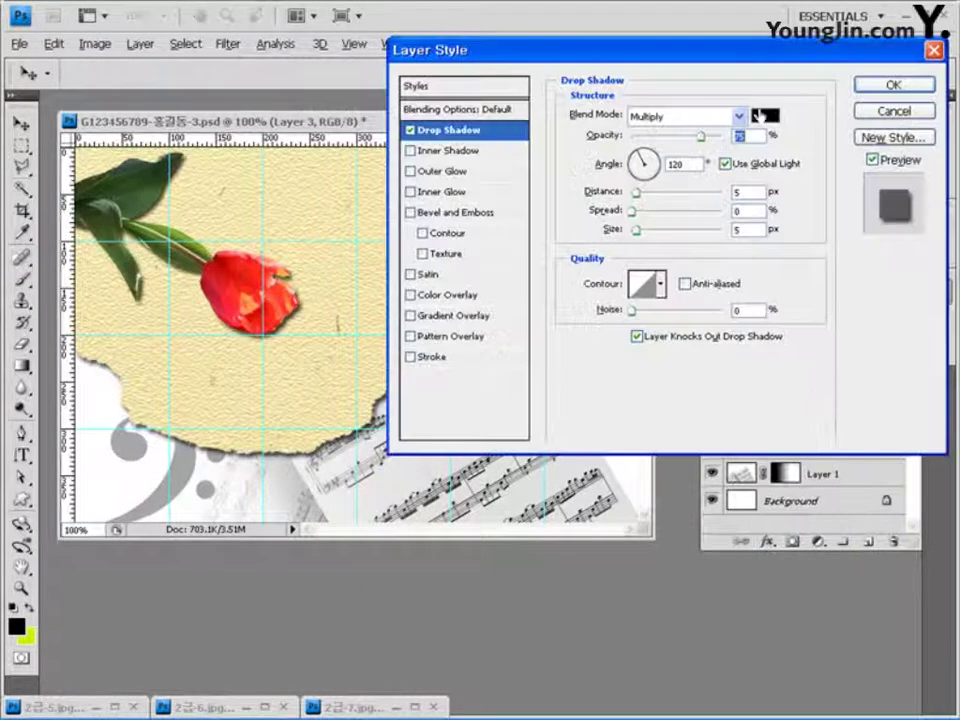
pyautogui.click(879, 88)
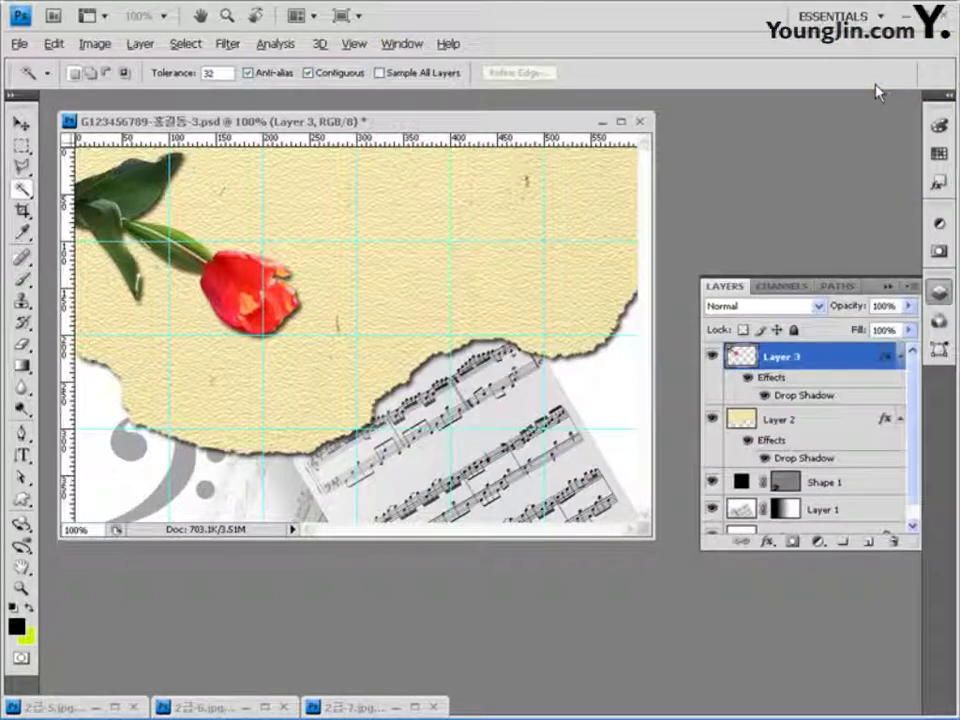
# Open the gift-box picture 2급-8 from the image folder
pyautogui.doubleClick(744, 214)
pyautogui.click(318, 240)
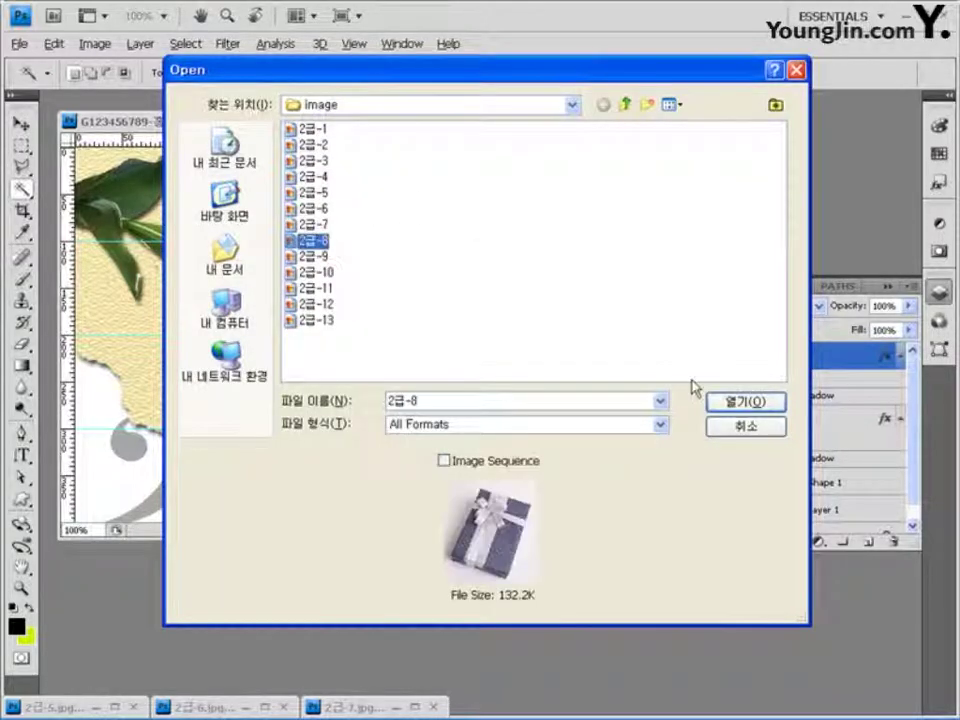
pyautogui.click(750, 400)
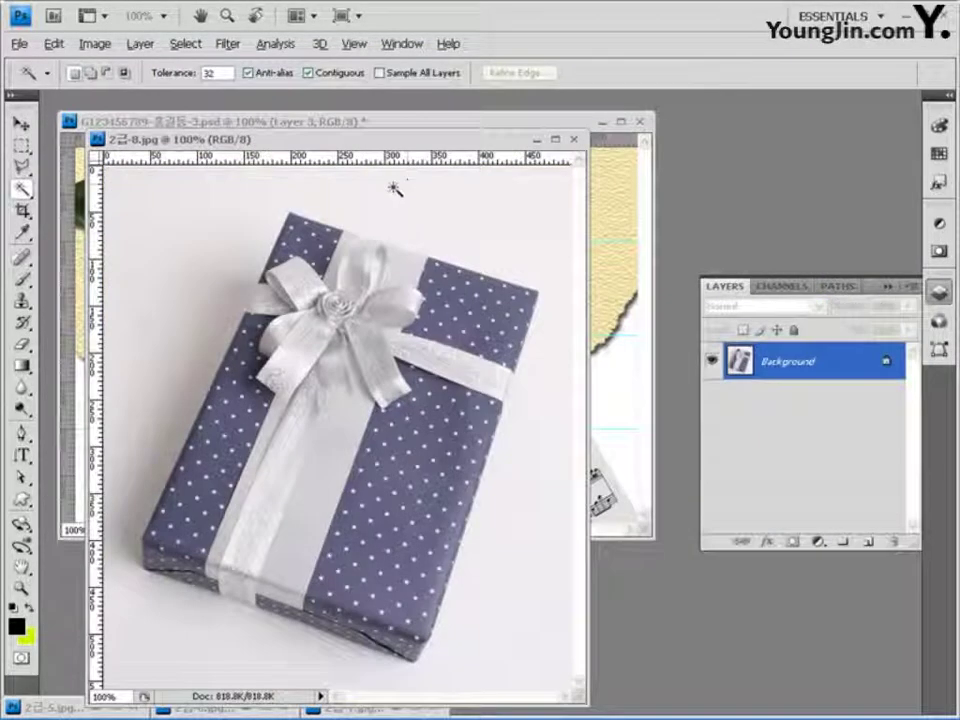
# Outline the gift box with the Polygonal Lasso tool and copy it into the sheet-music document
pyautogui.press('l')
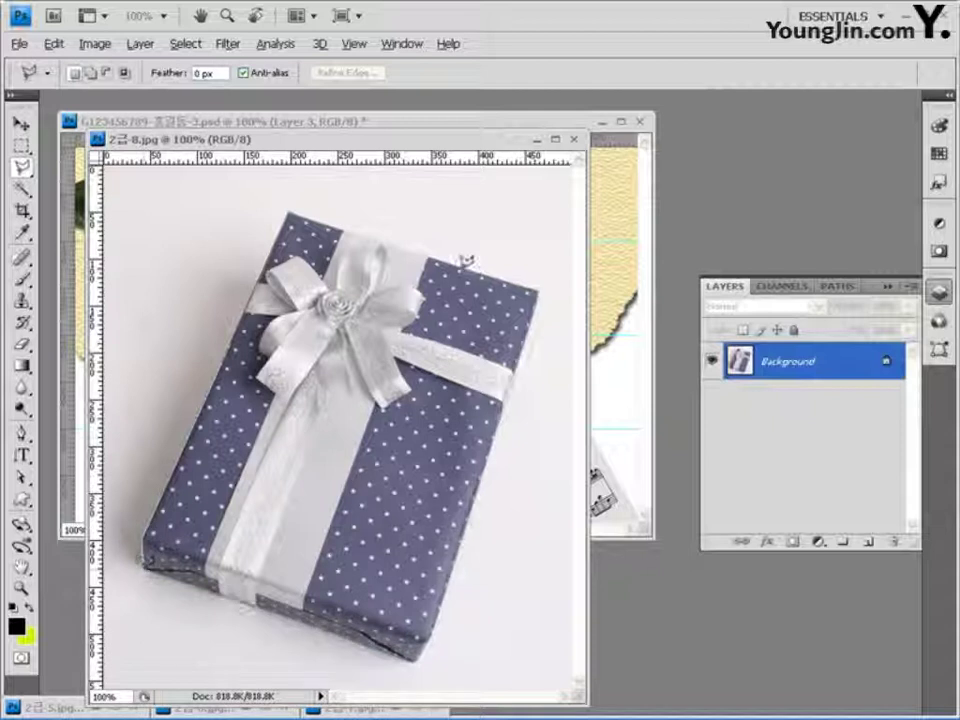
pyautogui.click(290, 203)
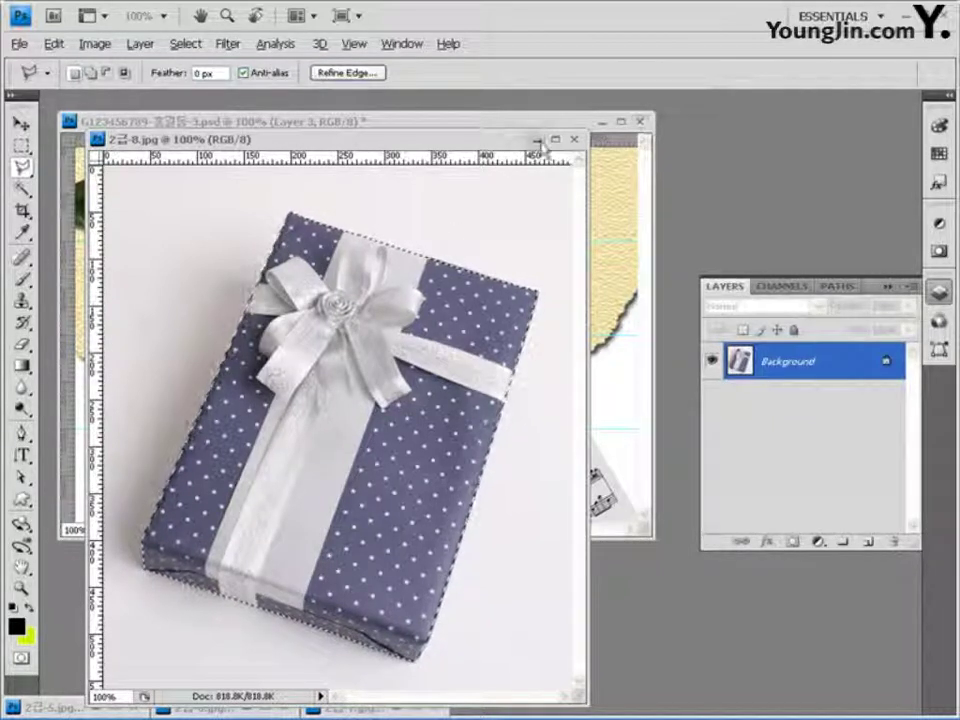
pyautogui.click(537, 139)
pyautogui.hotkey('ctrl', 'v')
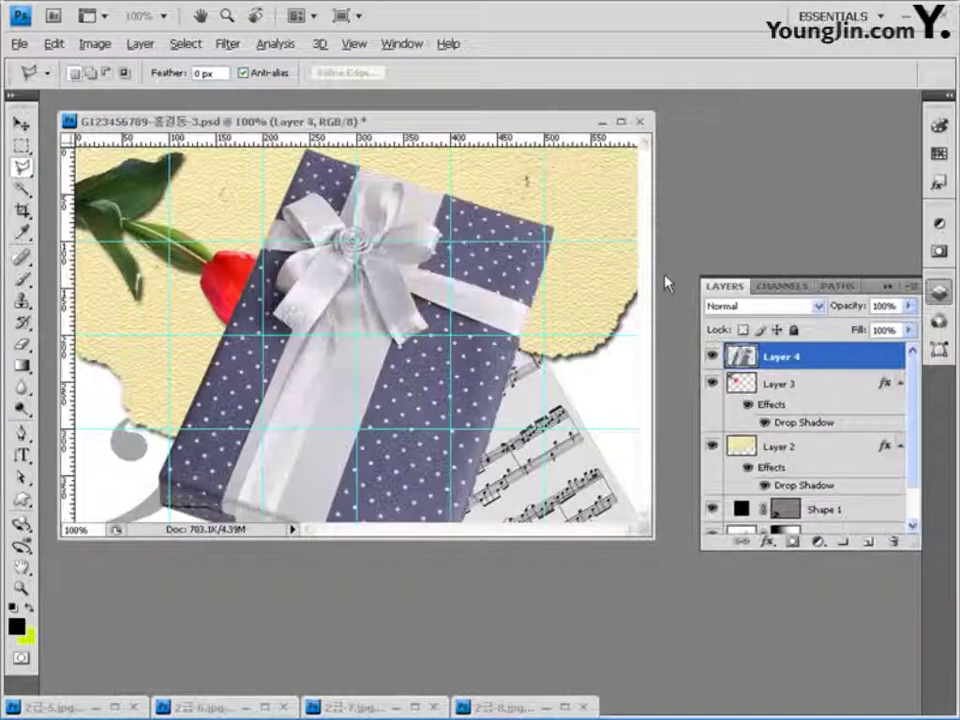
# Scale the gift box to about 60% and place it at the canvas's lower right, running slightly past the right edge
pyautogui.hotkey('ctrl', 't')
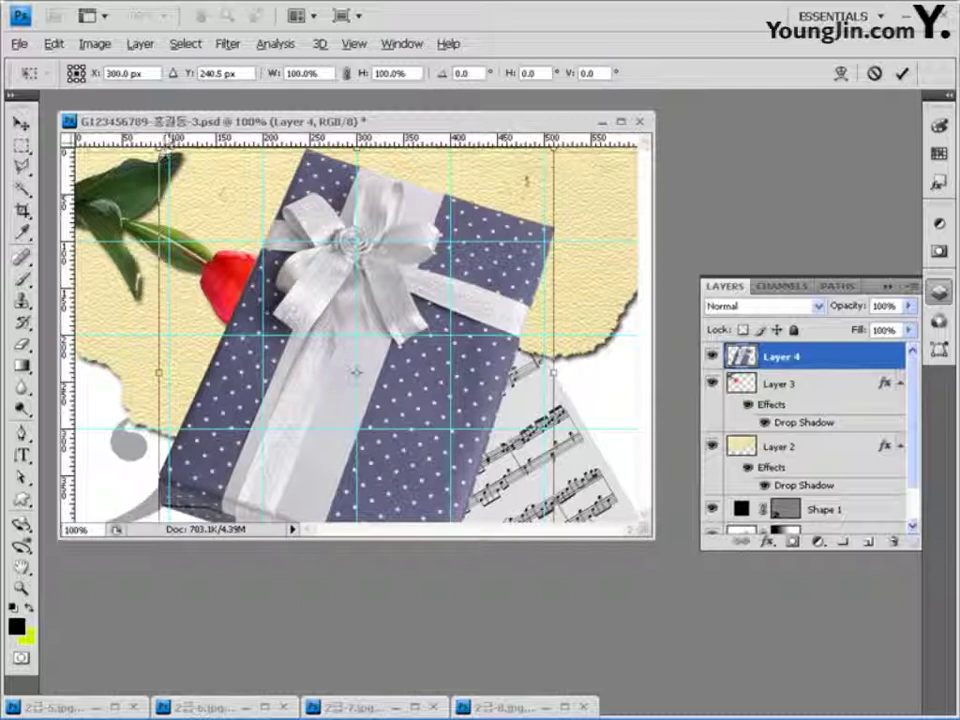
pyautogui.moveTo(158, 150); pyautogui.dragTo(357, 373)
pyautogui.moveTo(497, 464); pyautogui.dragTo(597, 402)
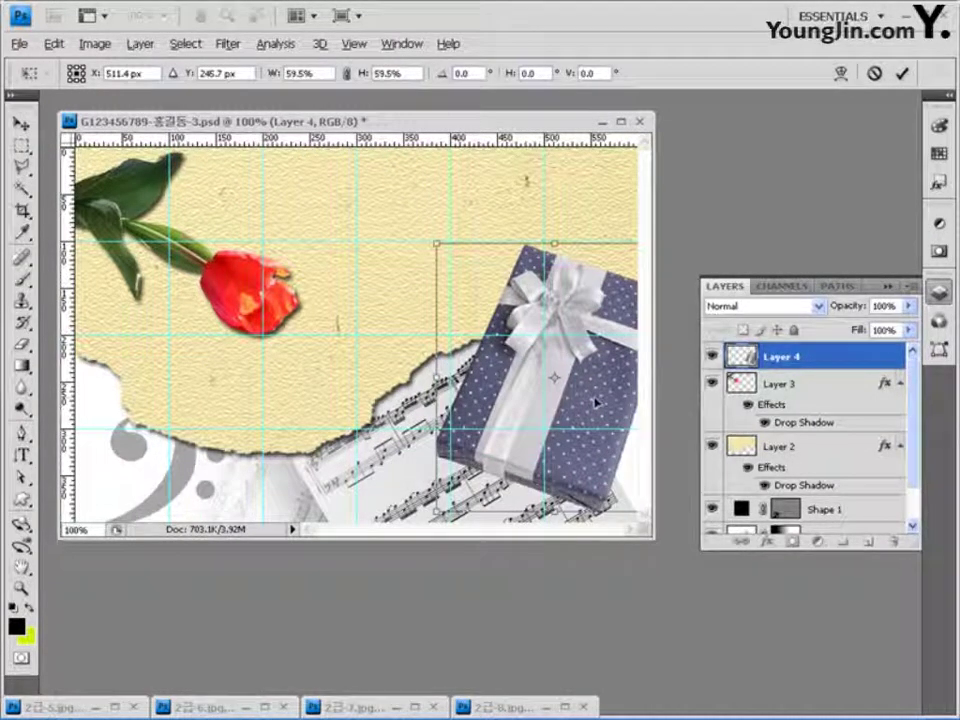
pyautogui.press('Return')
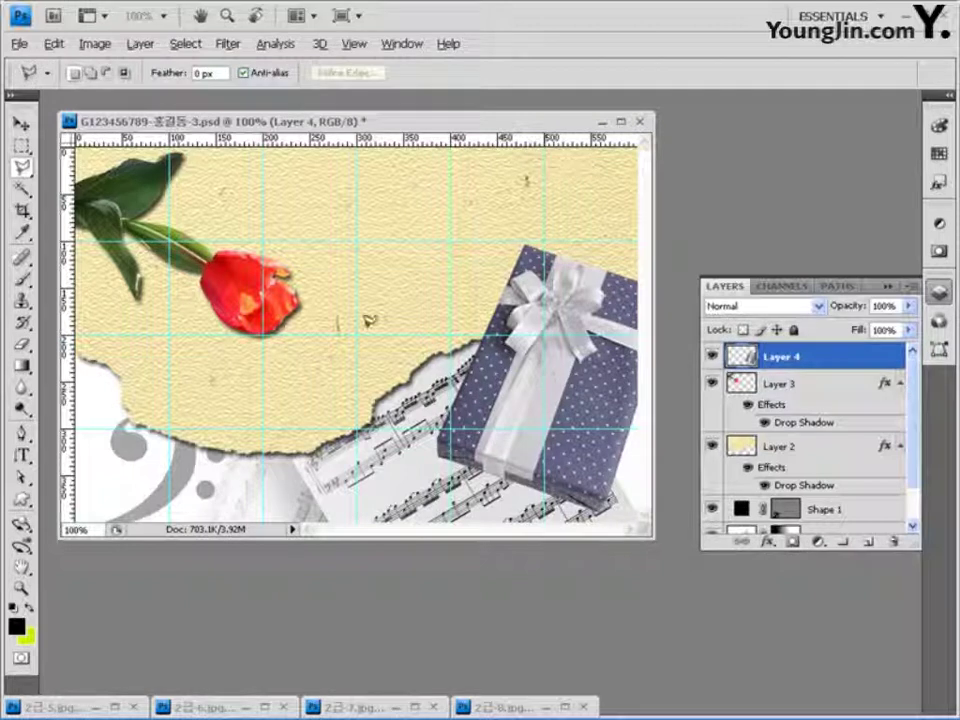
# Add a Bevel and Emboss effect with the Inner Bevel style at default settings to the gift-box layer
pyautogui.click(767, 541)
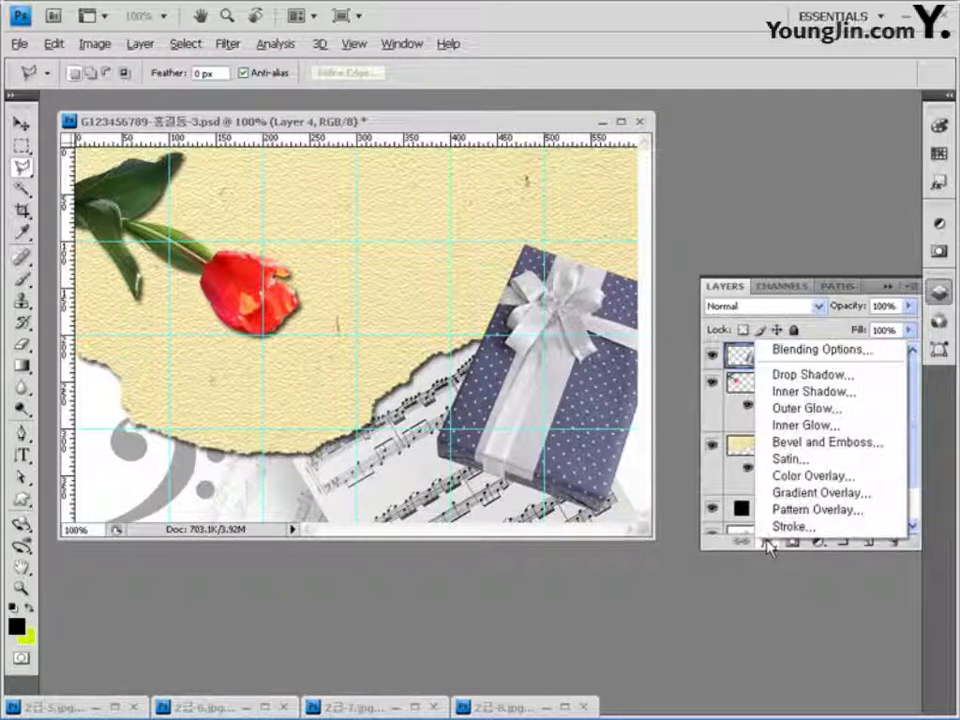
pyautogui.click(818, 443)
pyautogui.moveTo(707, 53); pyautogui.dragTo(330, 227)
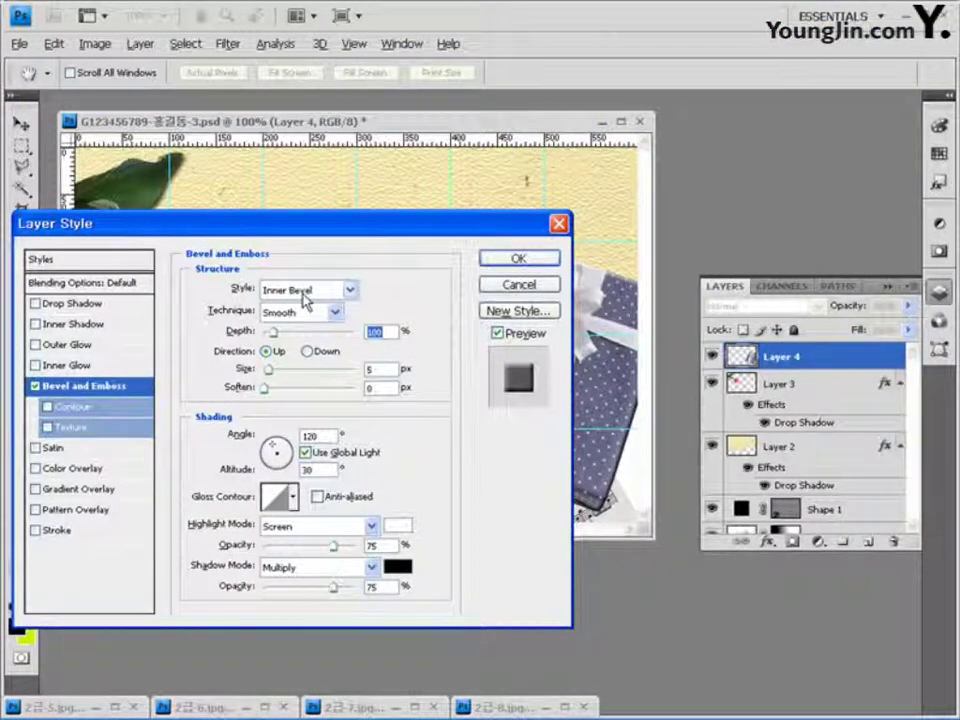
pyautogui.click(500, 264)
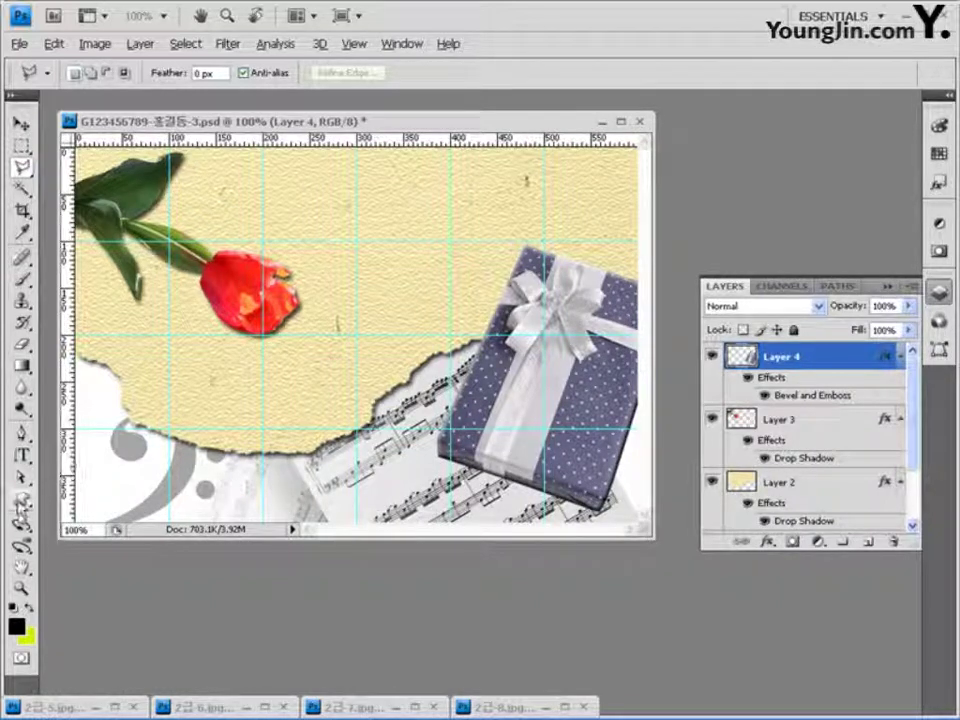
# Choose the scalloped speech-balloon shape for the Custom Shape tool
pyautogui.click(21, 500)
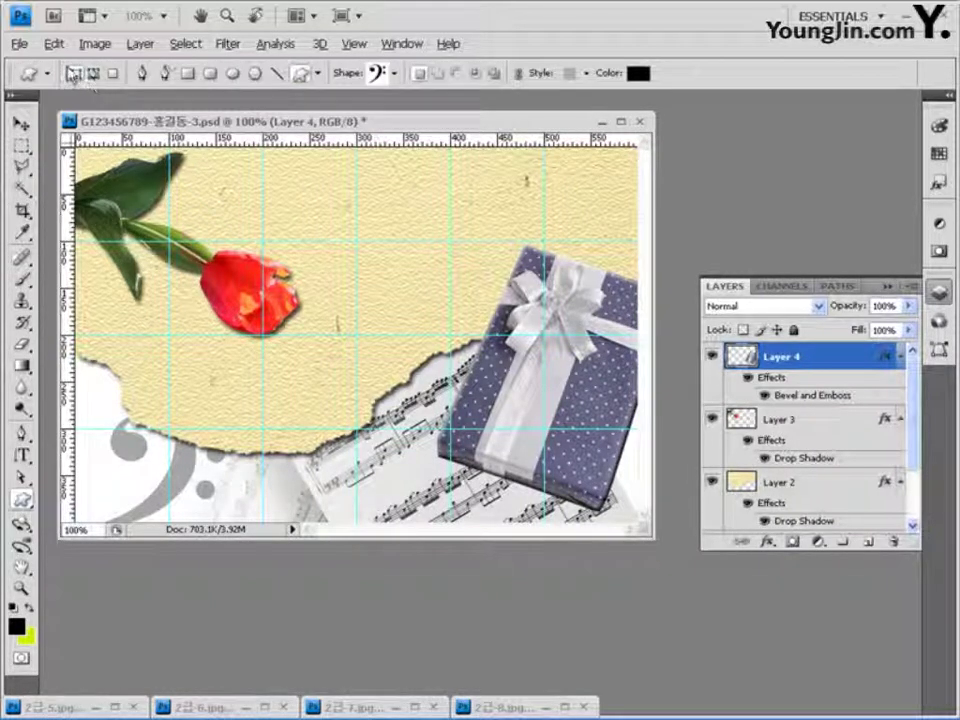
pyautogui.click(396, 75)
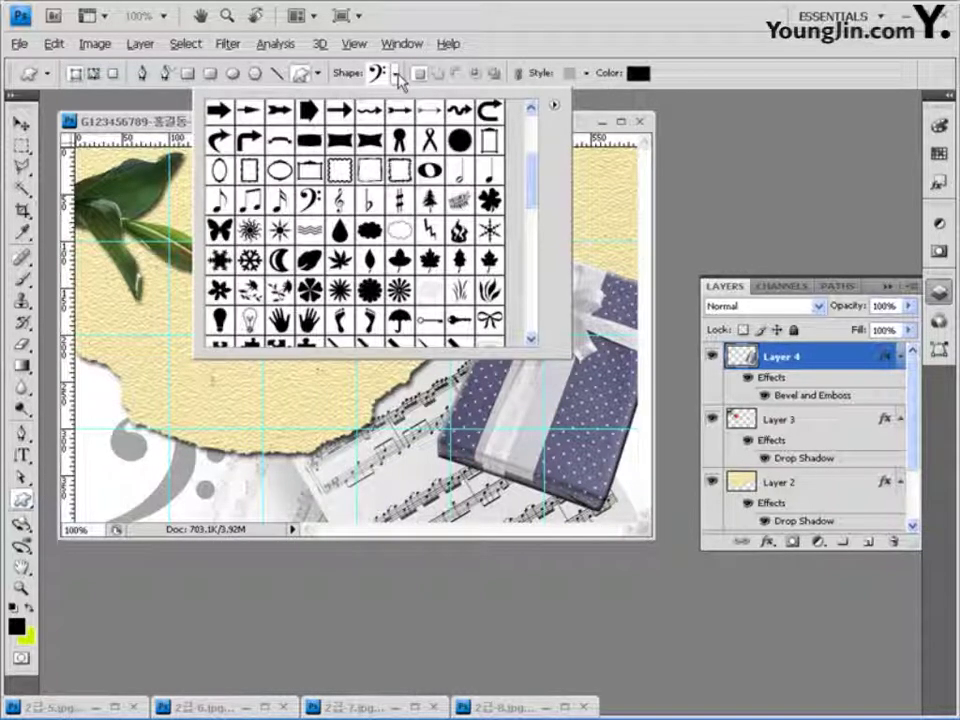
pyautogui.moveTo(535, 178); pyautogui.dragTo(532, 295)
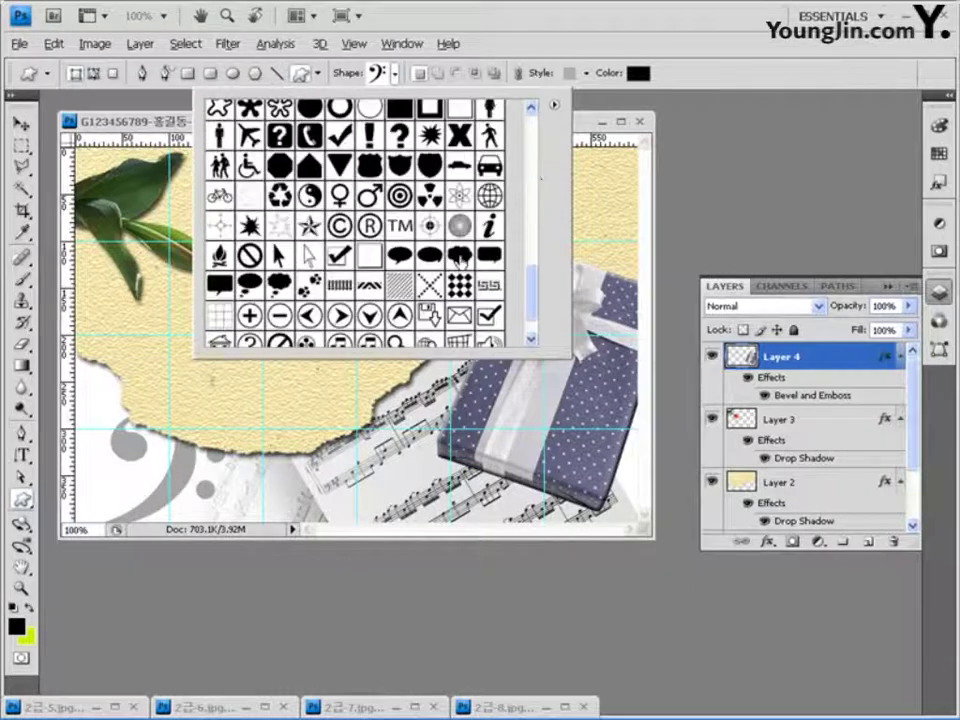
pyautogui.click(459, 255)
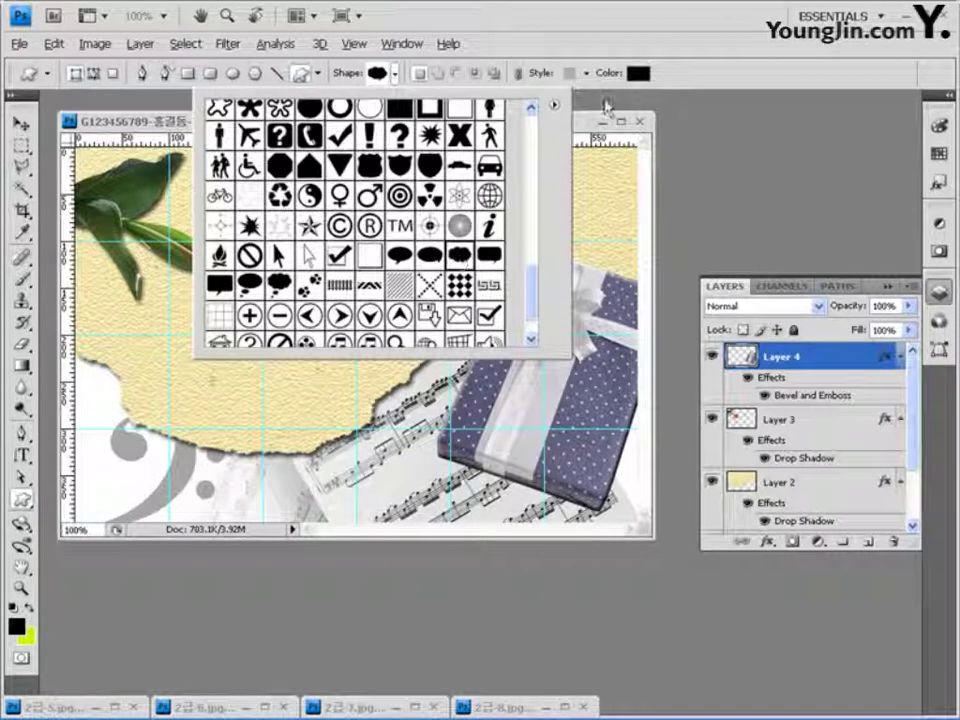
pyautogui.click(589, 39)
# Draw the scalloped speech balloon about 190 px wide in black (#000000) with no style, overlapping the canvas's top edge near the middle
pyautogui.click(586, 74)
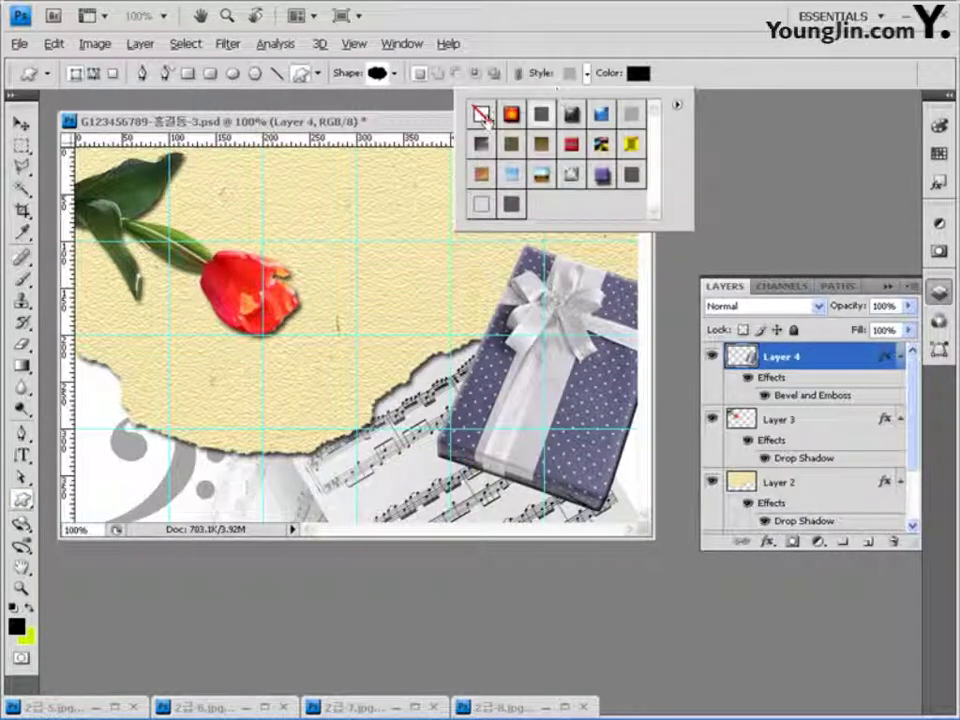
pyautogui.click(481, 113)
pyautogui.click(664, 44)
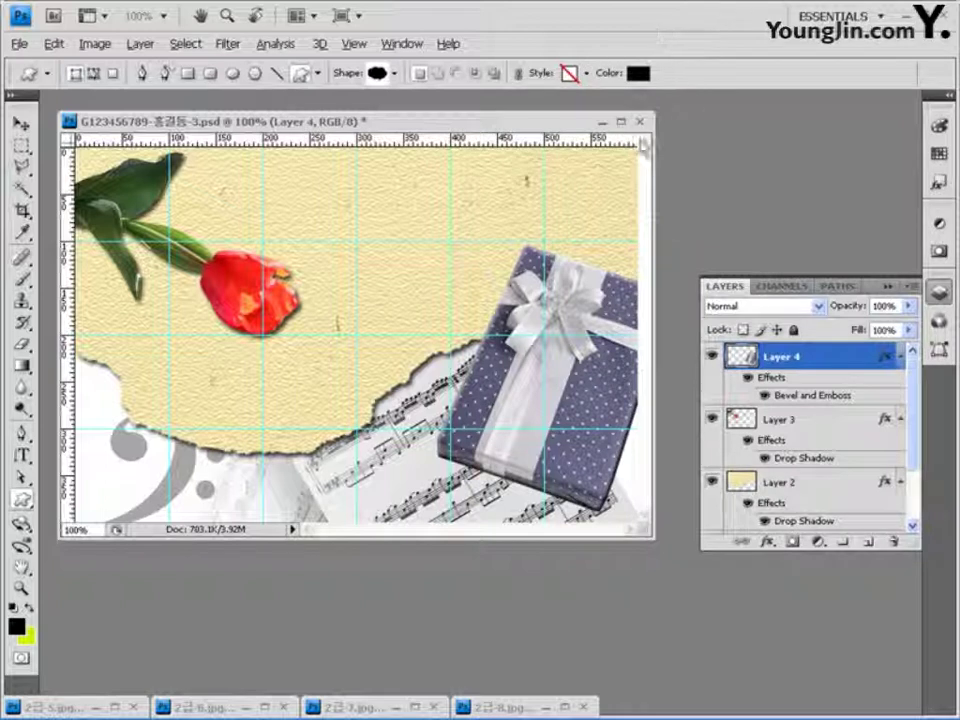
pyautogui.click(637, 72)
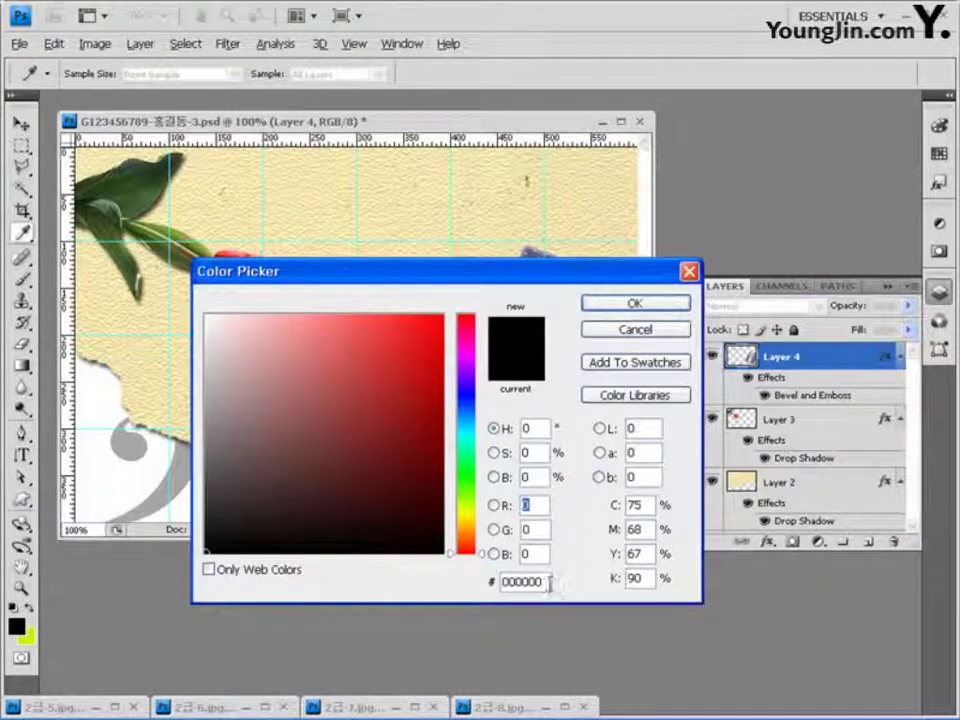
pyautogui.click(645, 303)
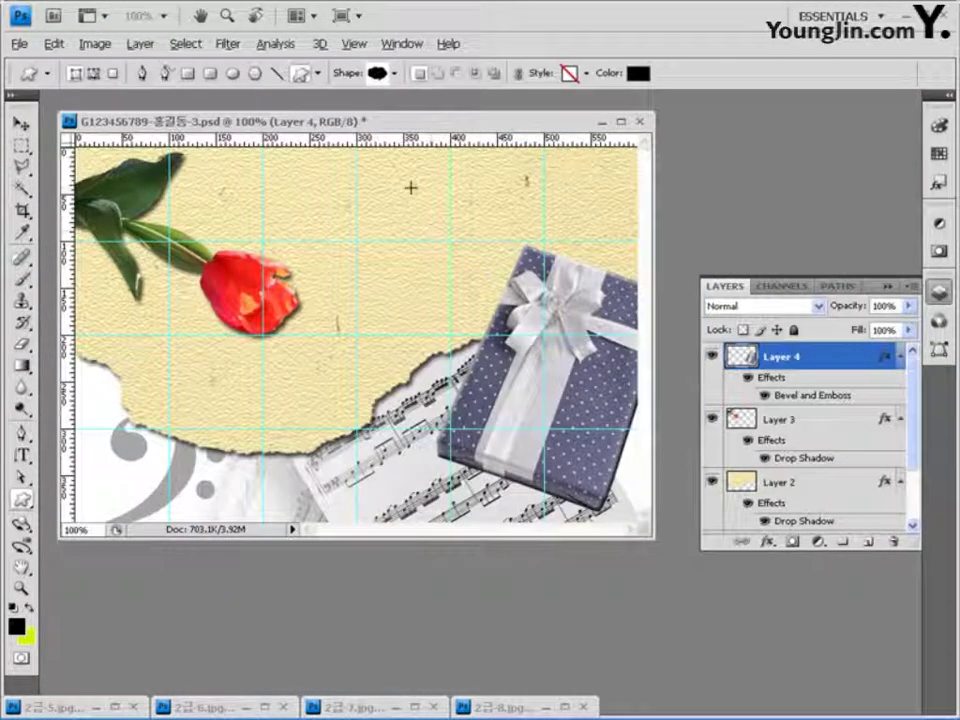
pyautogui.moveTo(416, 164); pyautogui.dragTo(500, 230)
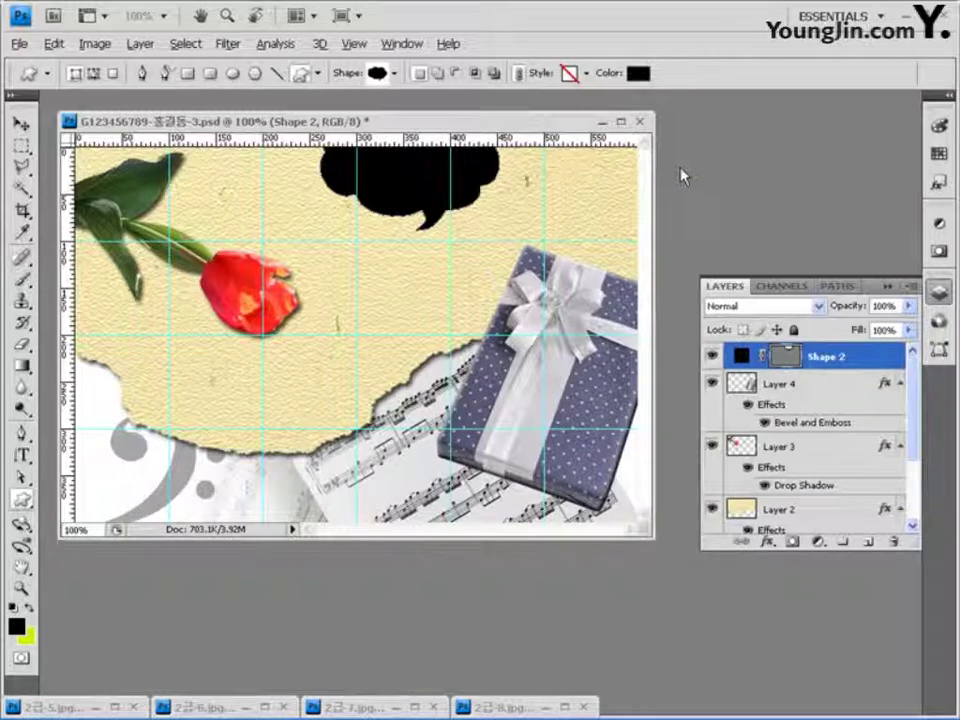
# Add an outside Stroke effect in red (#ff0000) to the speech-balloon shape layer
pyautogui.click(768, 541)
pyautogui.click(803, 529)
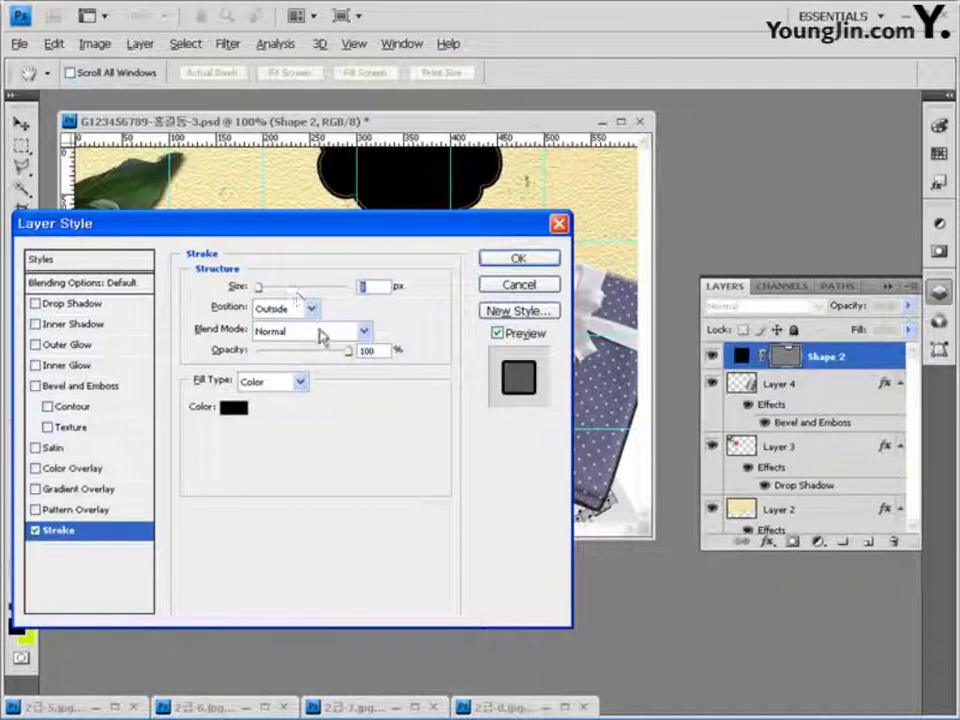
pyautogui.click(233, 407)
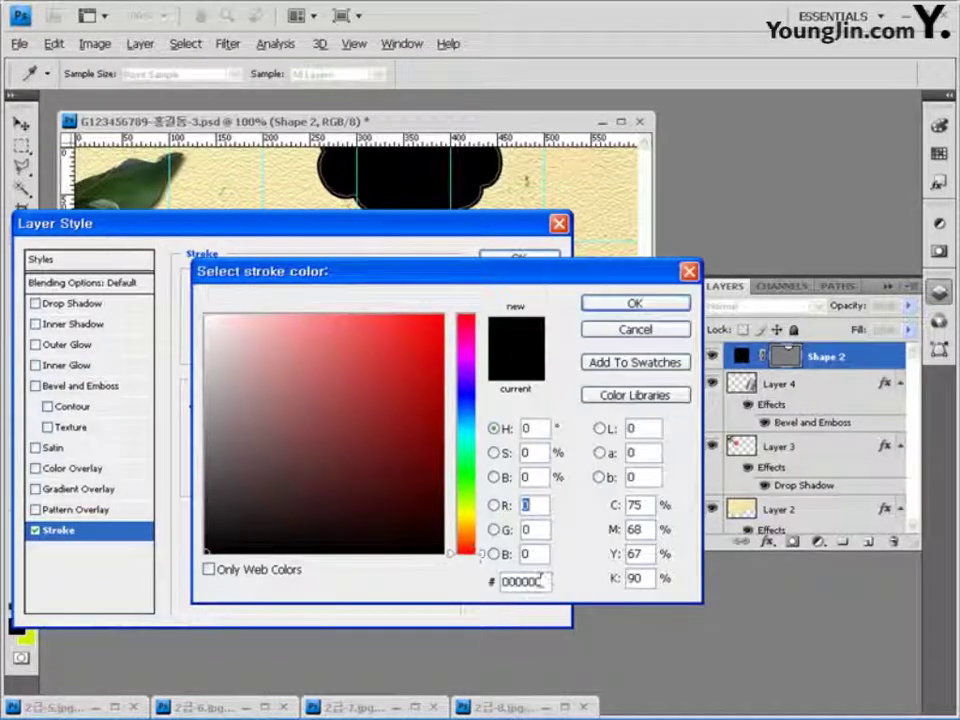
pyautogui.write('f')
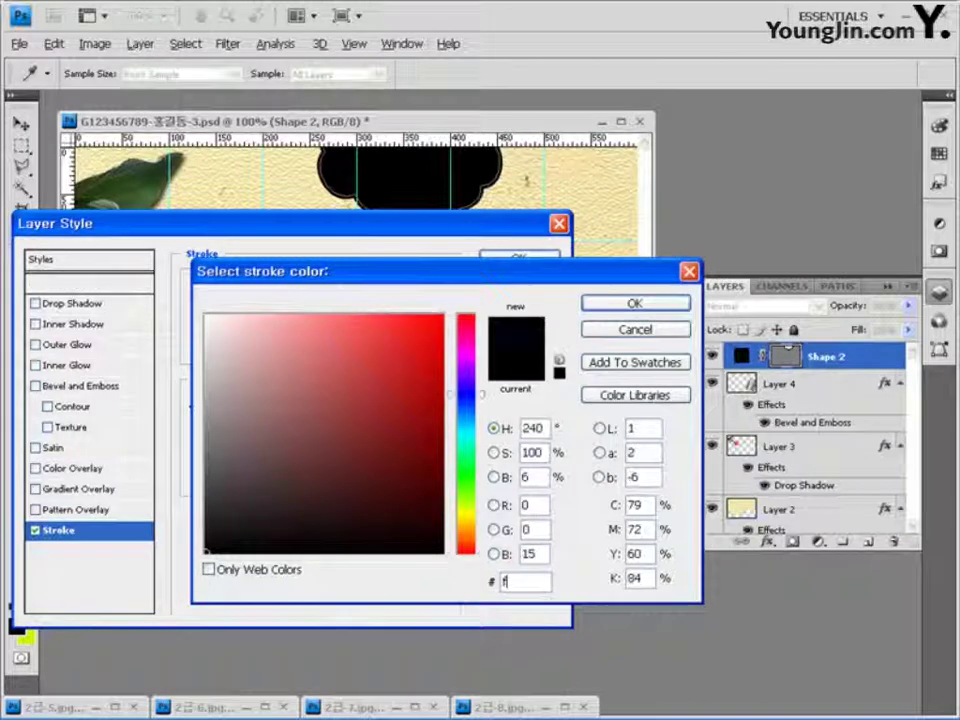
pyautogui.write('f0000')
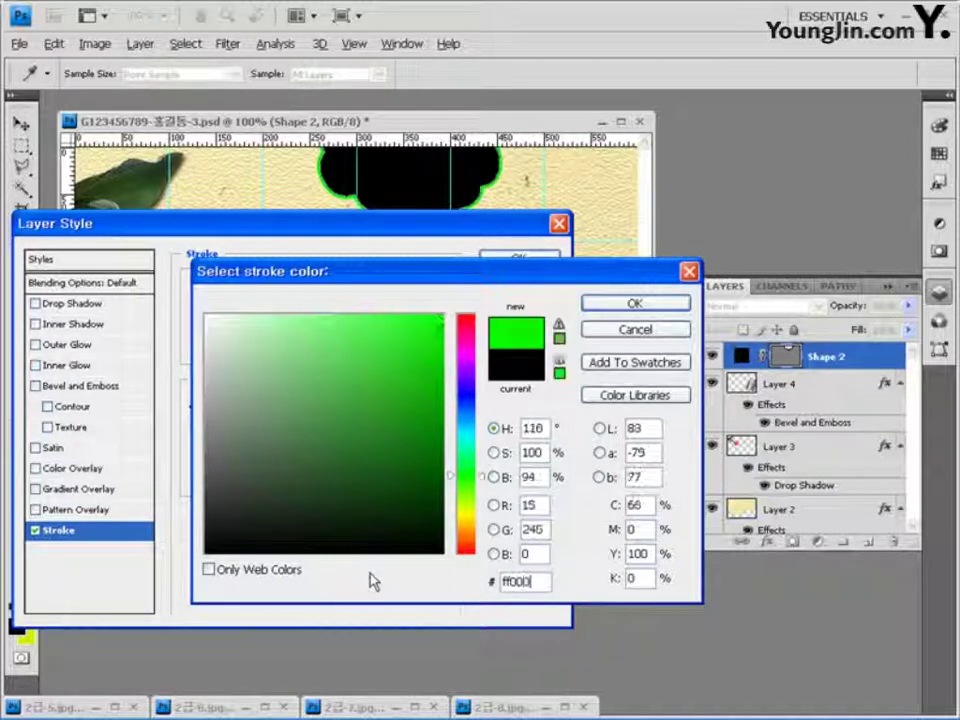
pyautogui.click(630, 303)
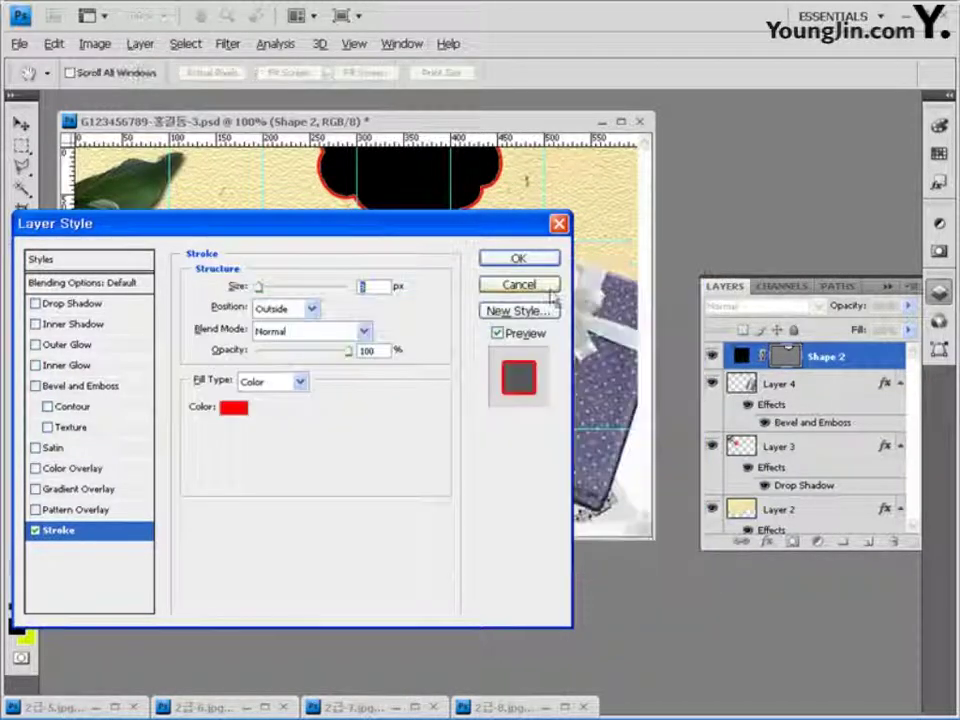
pyautogui.click(520, 259)
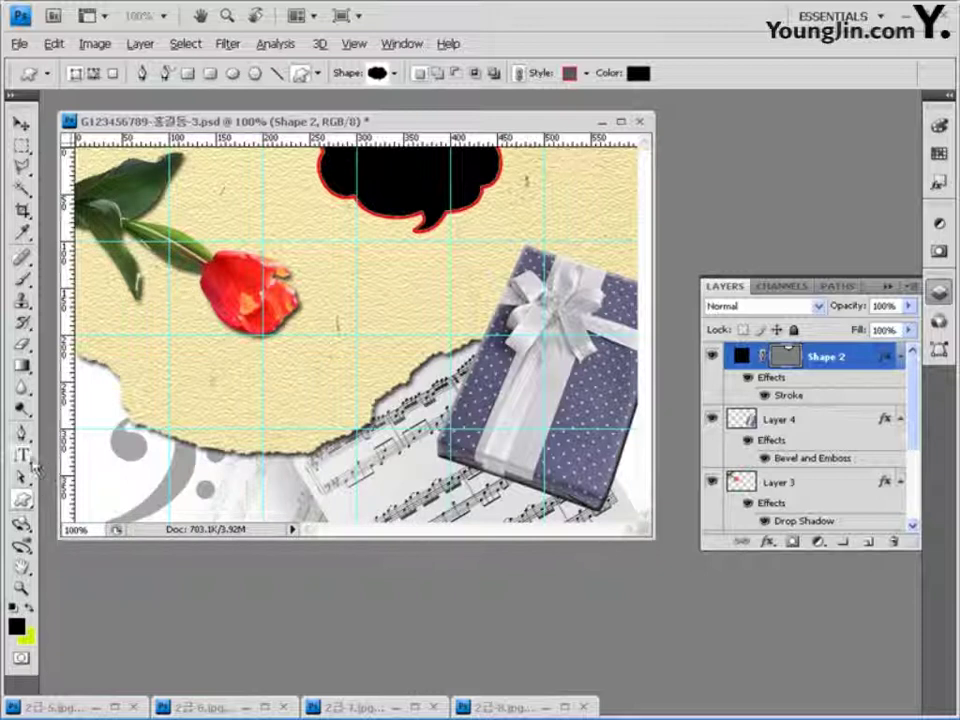
# Set up the Horizontal Type tool with Arial Black at 40 pt in white
pyautogui.moveTo(30, 459); pyautogui.dragTo(135, 457)
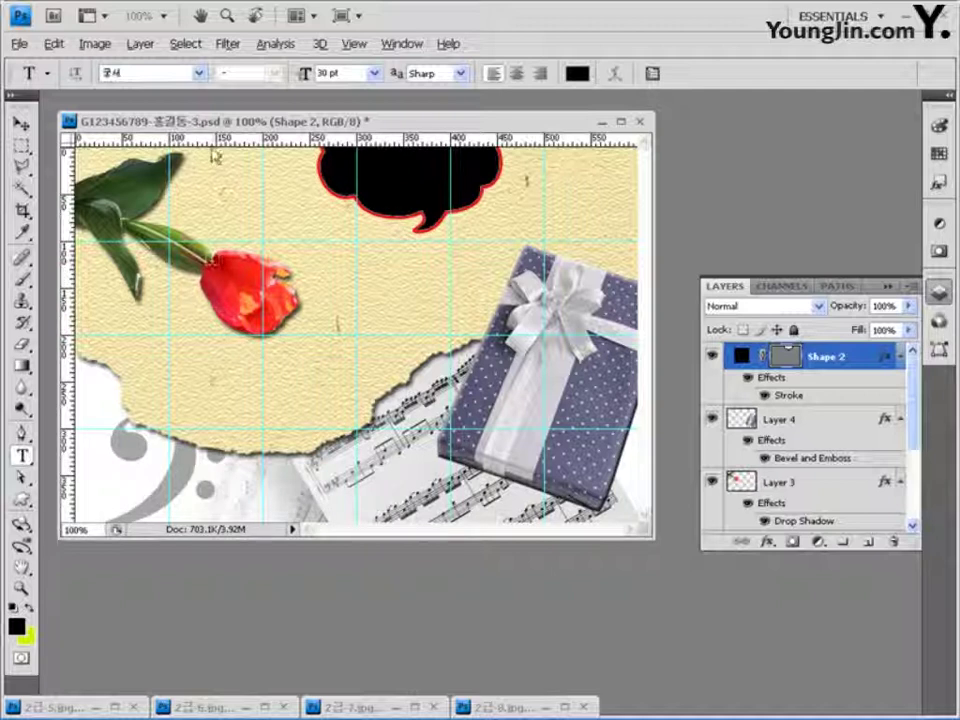
pyautogui.click(203, 78)
pyautogui.click(128, 88)
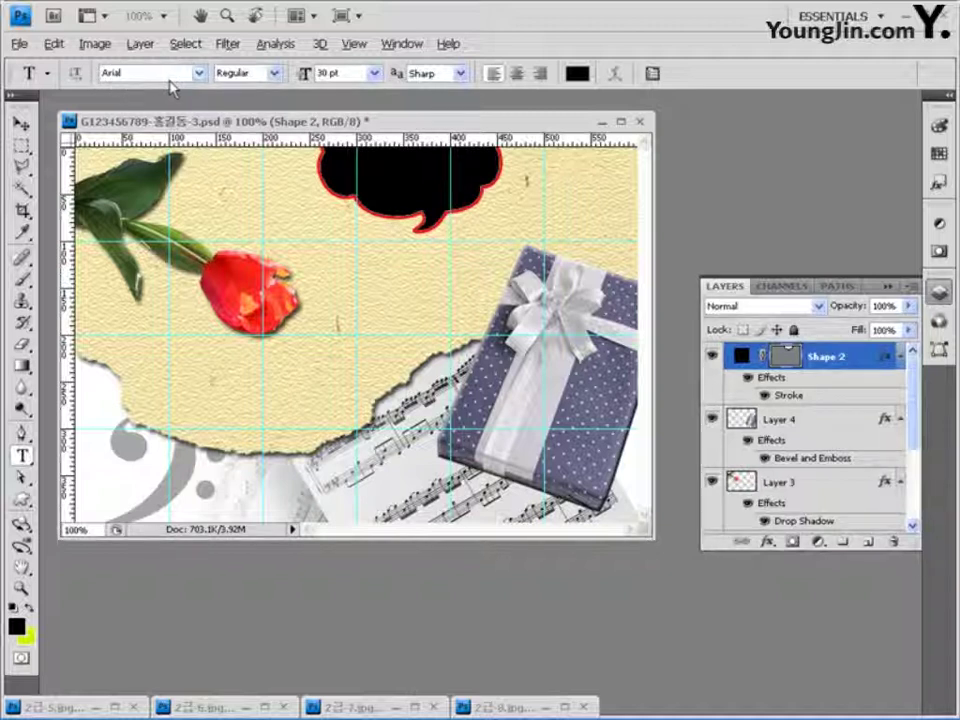
pyautogui.click(273, 73)
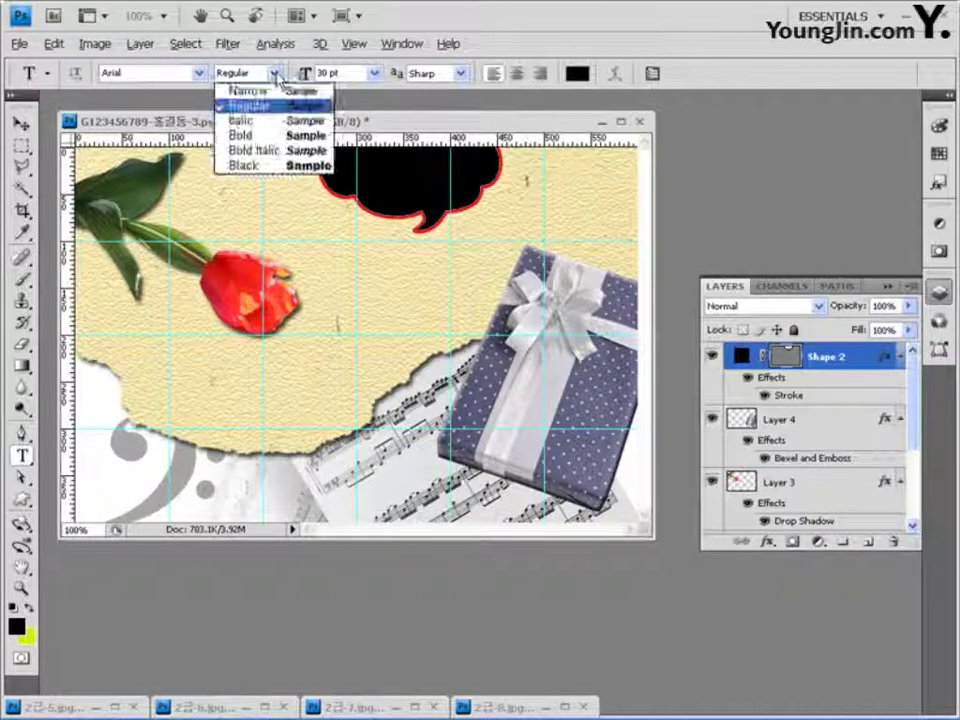
pyautogui.click(248, 165)
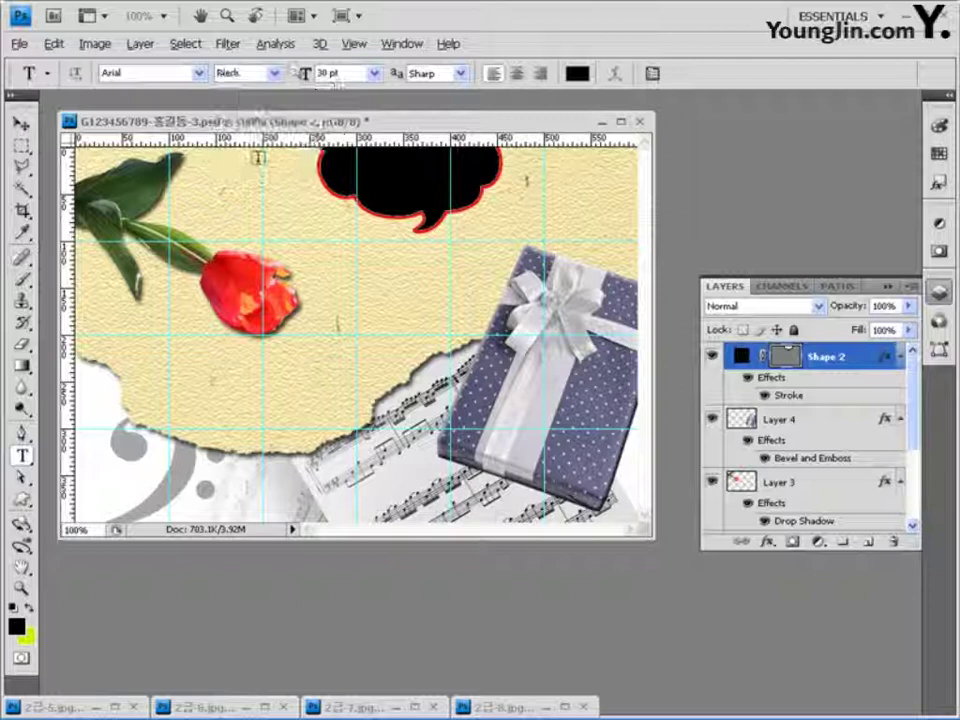
pyautogui.doubleClick(322, 72)
pyautogui.press('BackSpace')
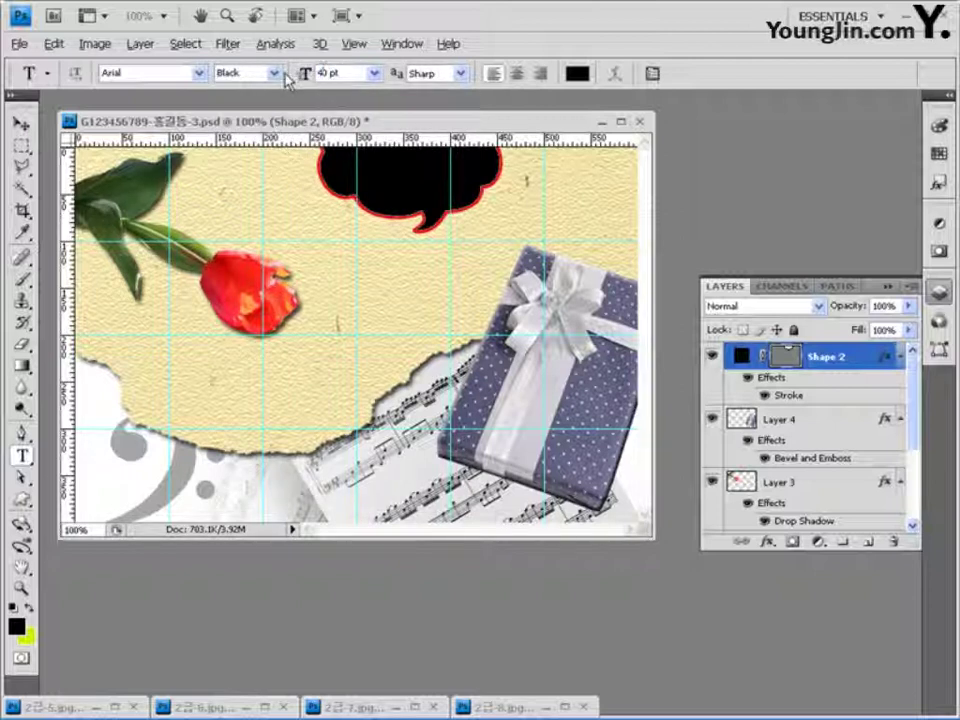
pyautogui.click(576, 74)
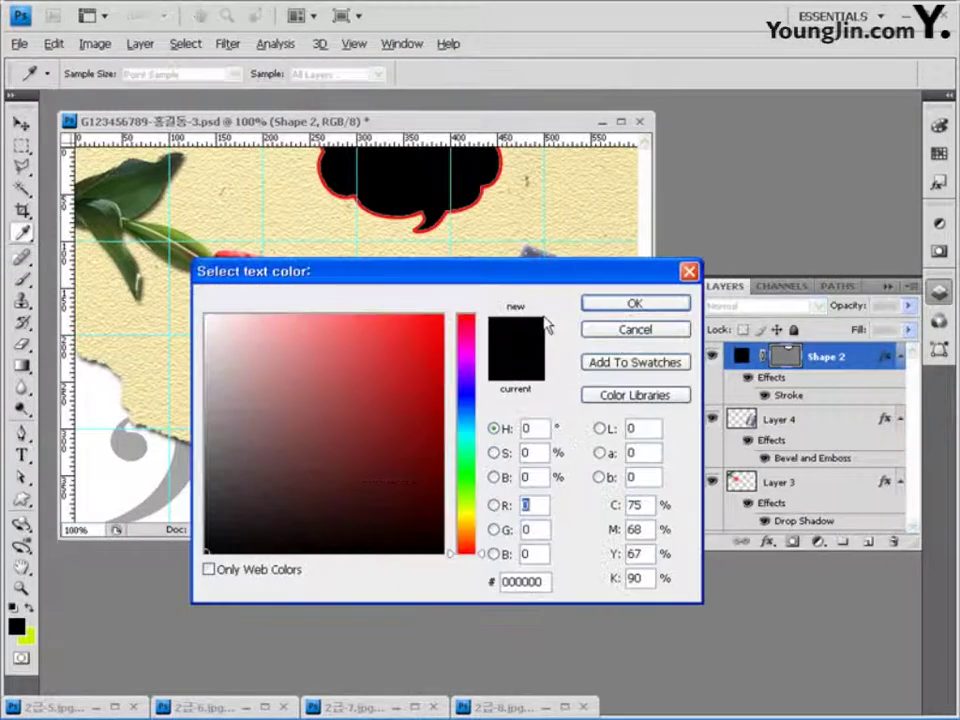
pyautogui.click(207, 317)
pyautogui.click(645, 314)
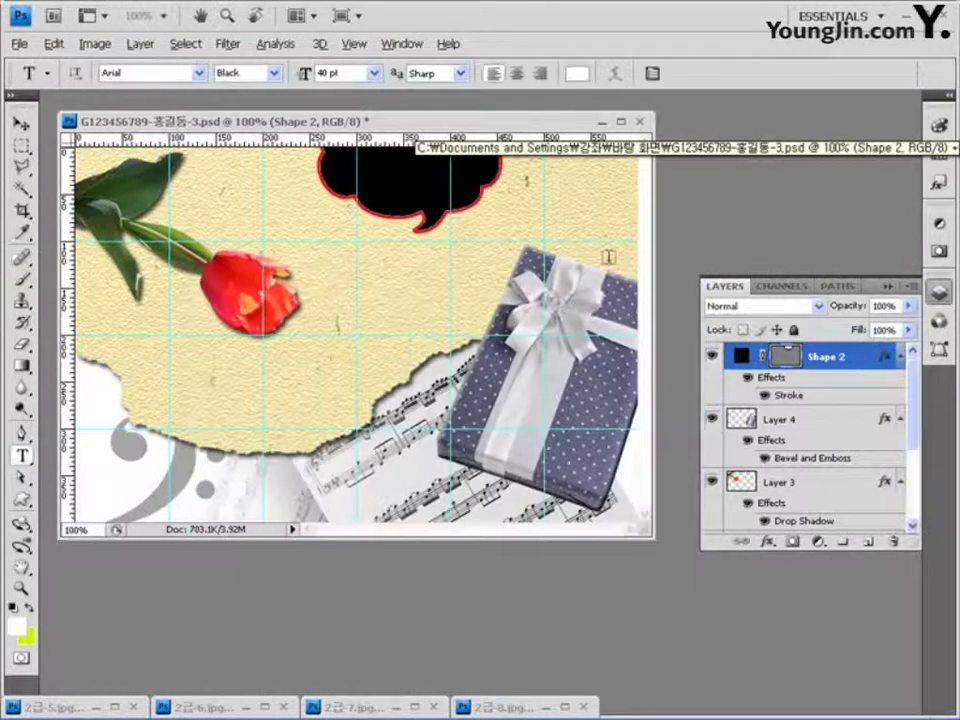
pyautogui.click(382, 175)
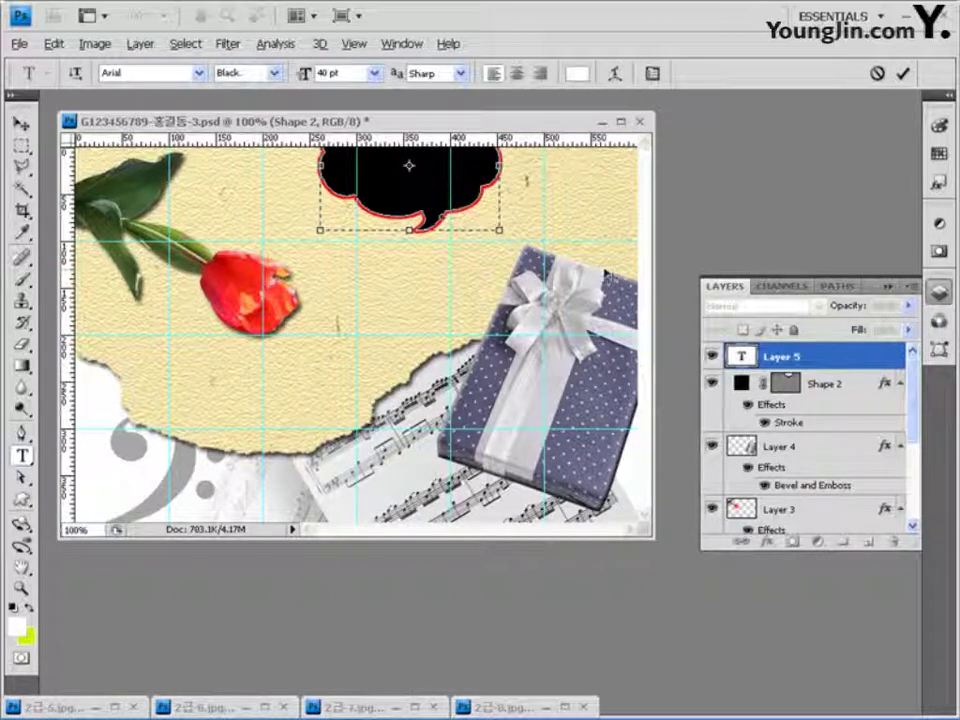
pyautogui.press('Escape')
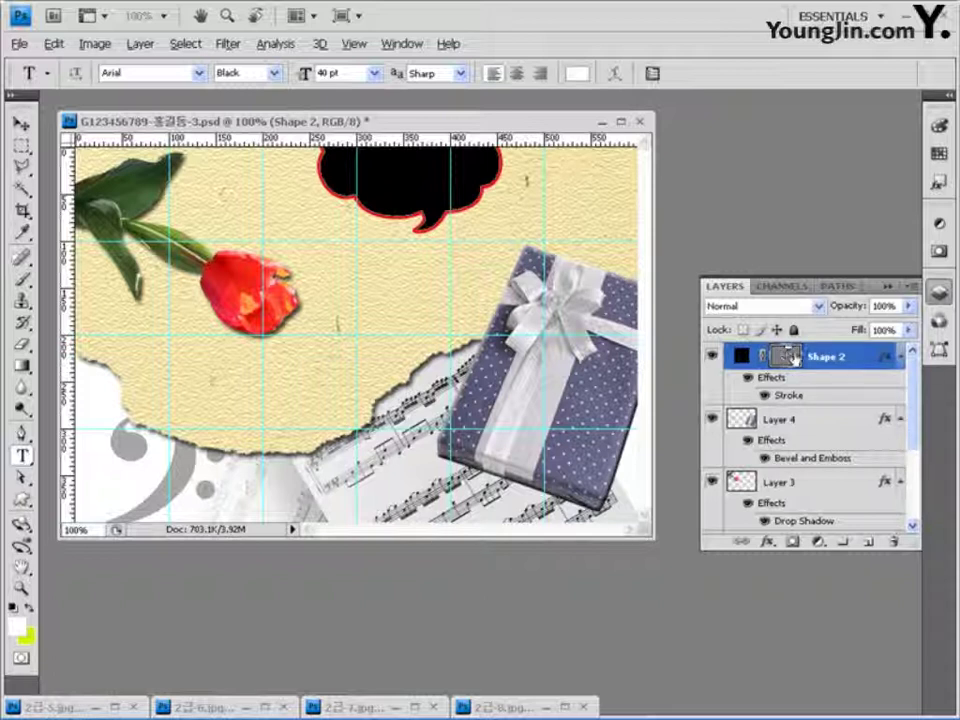
pyautogui.click(797, 421)
pyautogui.click(840, 394)
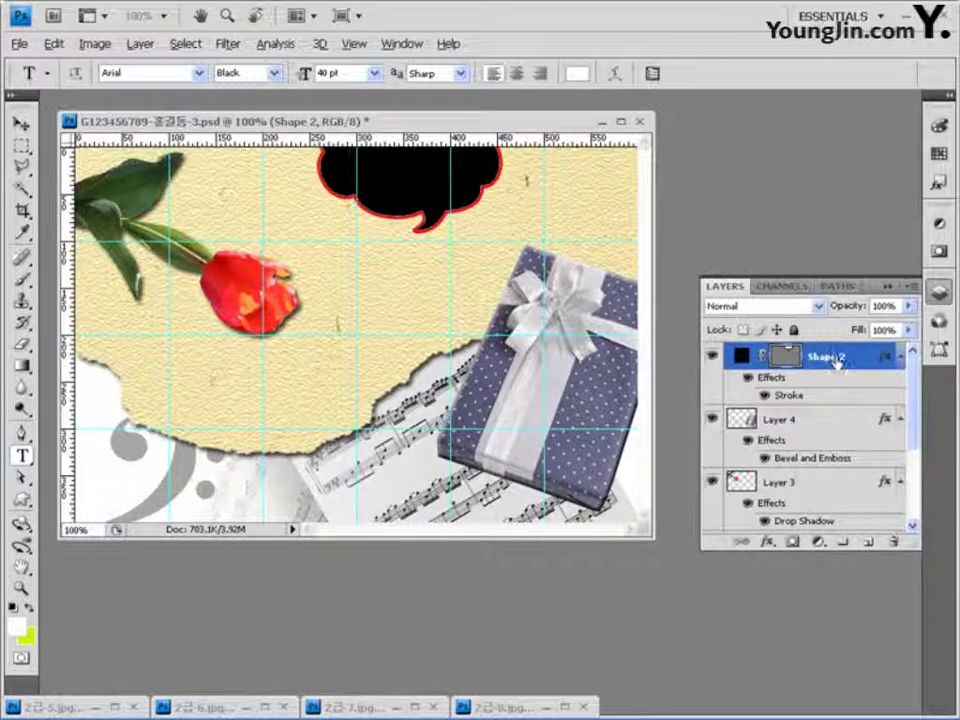
pyautogui.click(827, 425)
pyautogui.doubleClick(825, 358)
pyautogui.press('Return')
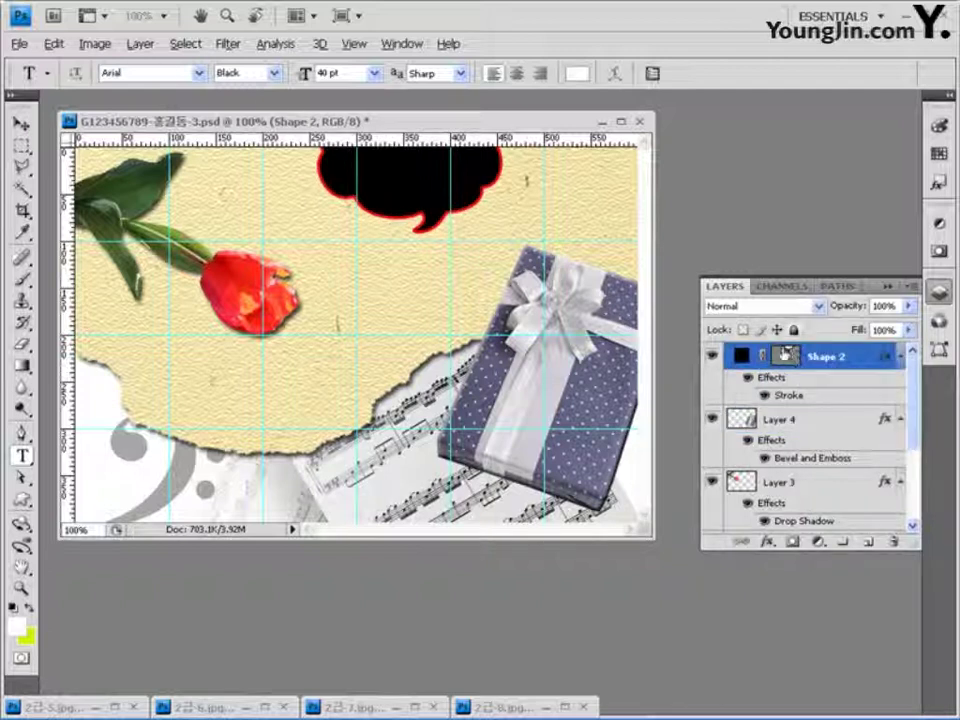
# Add the text "Tosca" as a separate type layer and centre it inside the black speech balloon
pyautogui.click(371, 176)
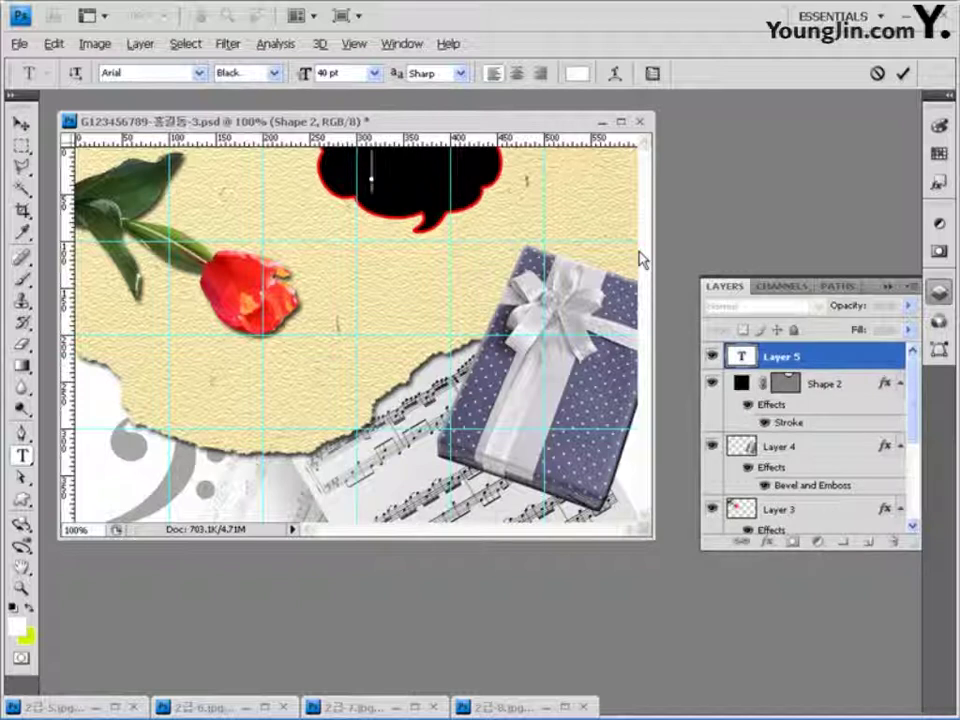
pyautogui.write('Tosca')
pyautogui.moveTo(508, 210); pyautogui.dragTo(480, 226)
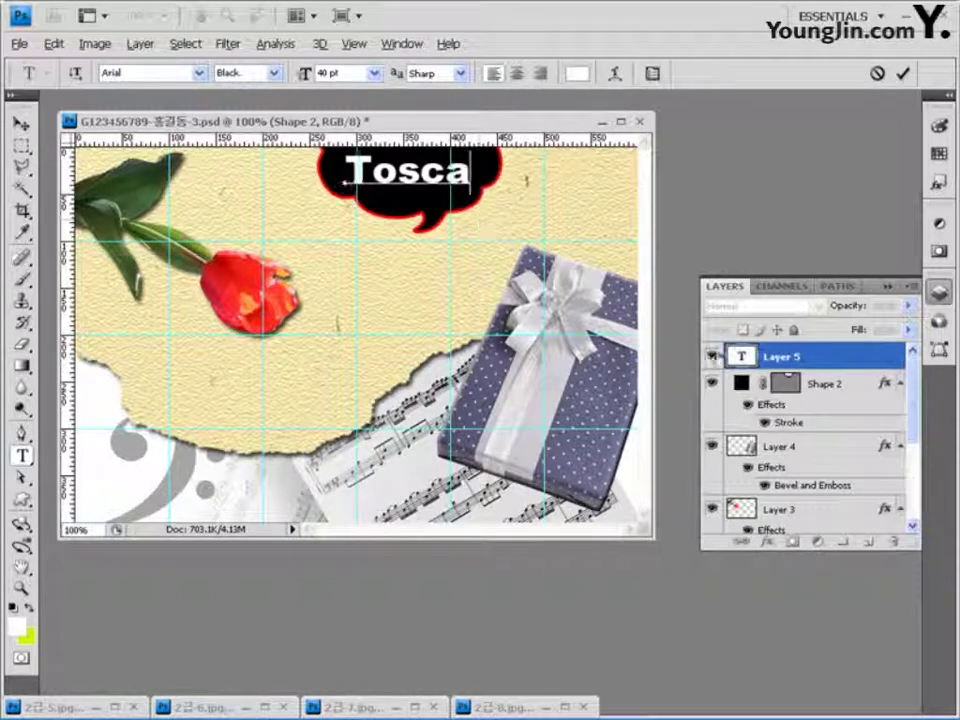
pyautogui.click(712, 356)
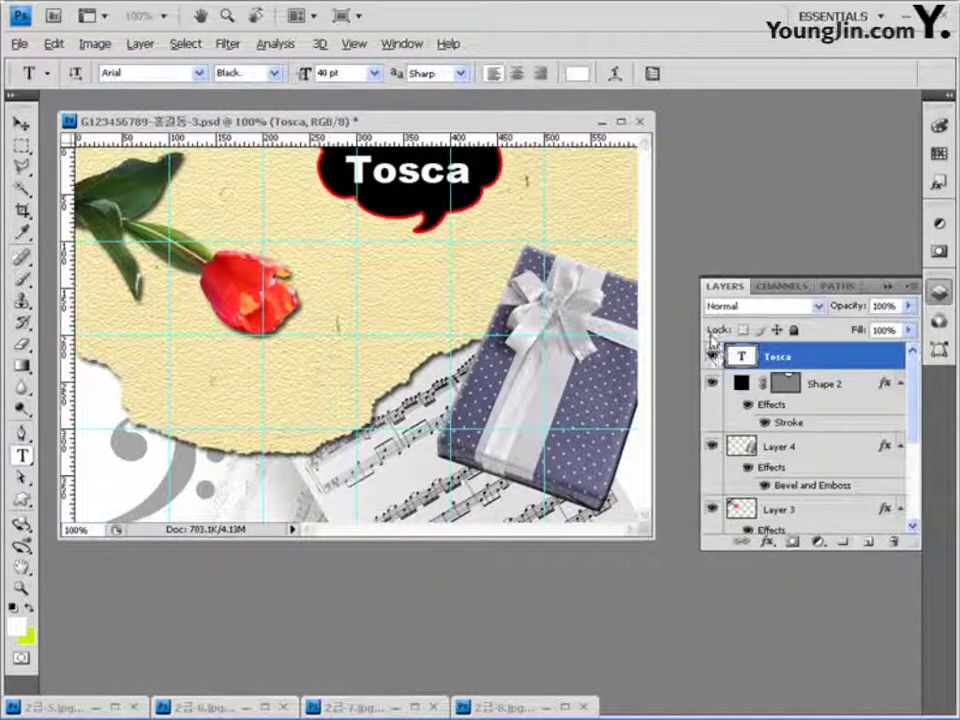
# Add an Inner Shadow effect with default settings to the Tosca text layer
pyautogui.click(768, 541)
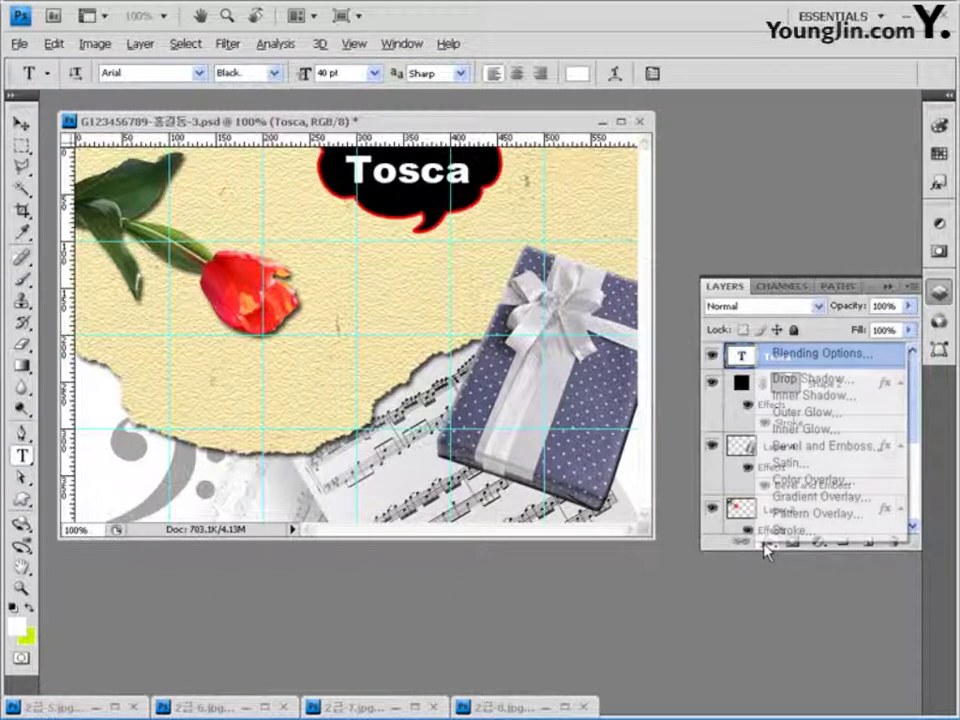
pyautogui.click(825, 396)
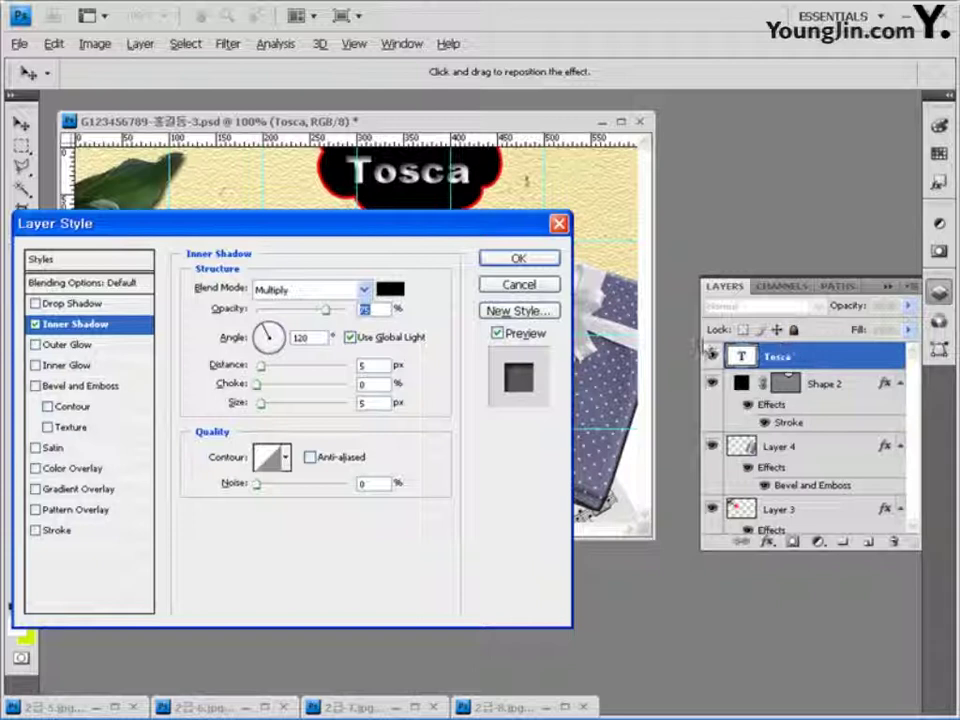
pyautogui.click(528, 258)
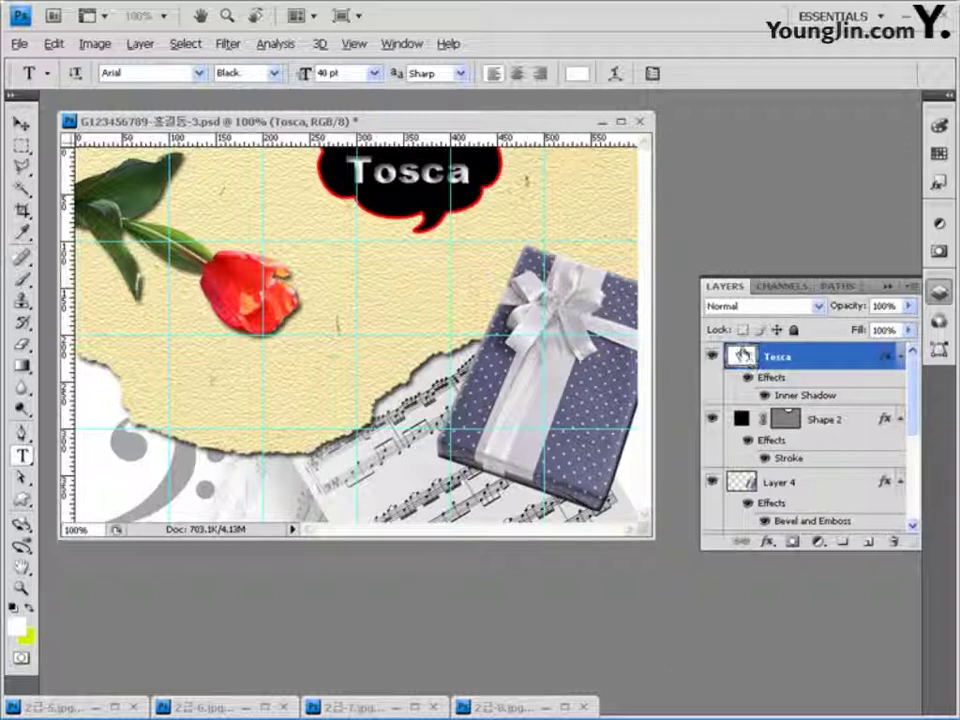
# Add the text "Ticket Event" in white Arial Bold at 48 pt below the speech balloon, between the tulip and the gift box
pyautogui.click(338, 309)
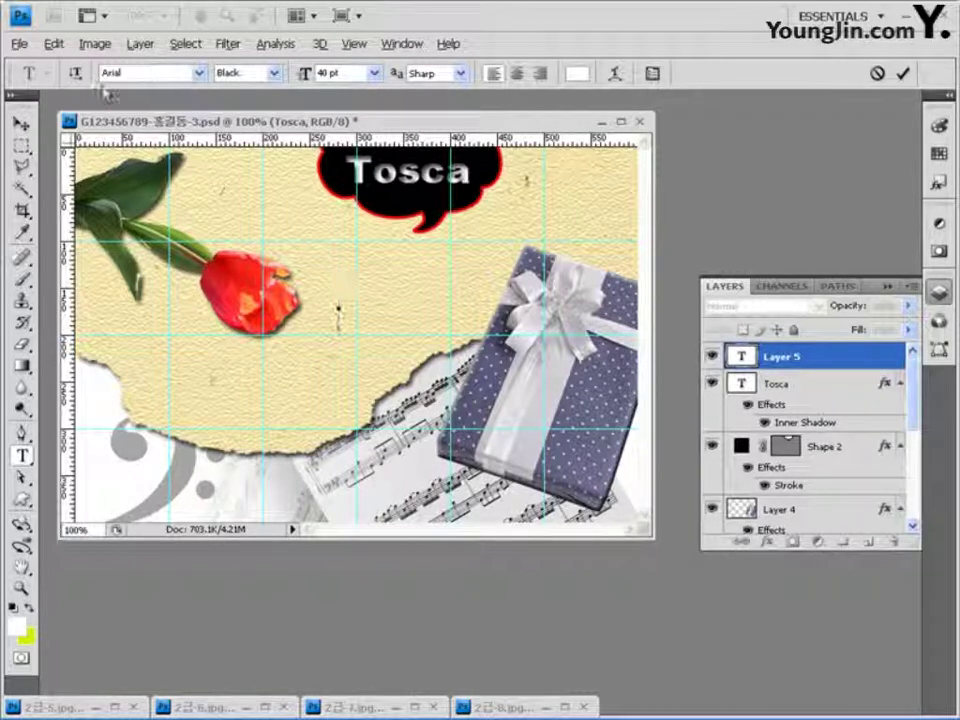
pyautogui.click(243, 76)
pyautogui.click(240, 133)
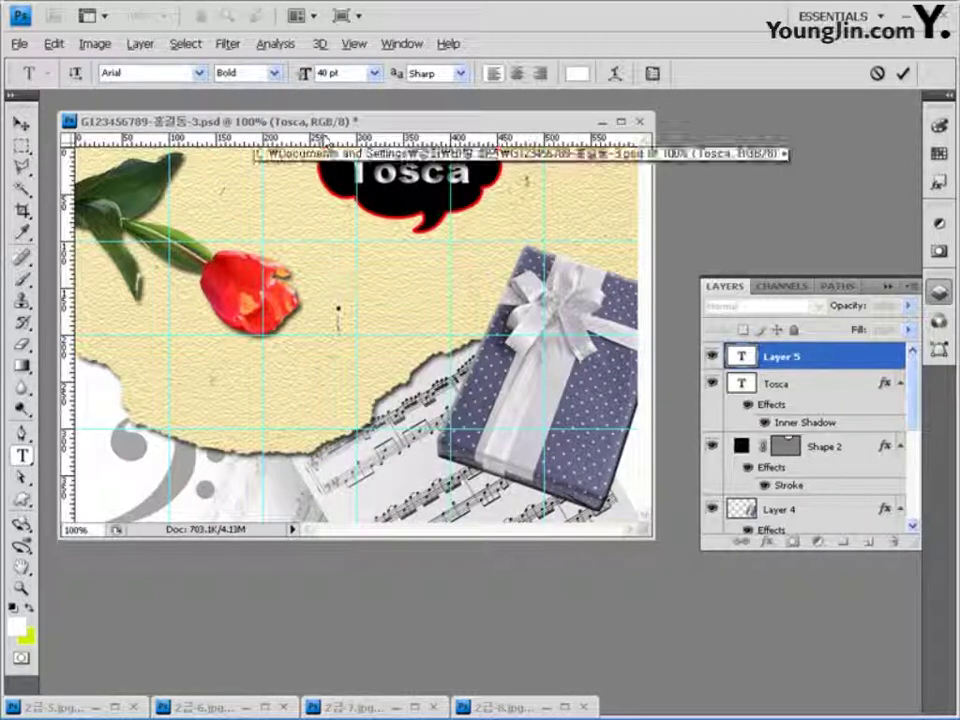
pyautogui.doubleClick(327, 74)
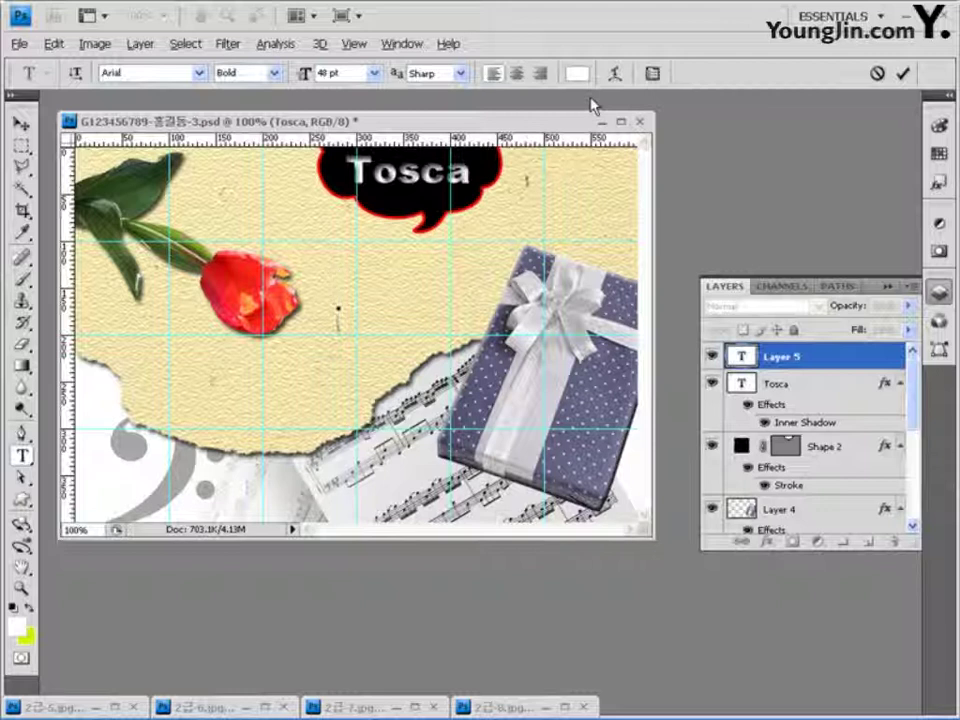
pyautogui.write('Ticket Event')
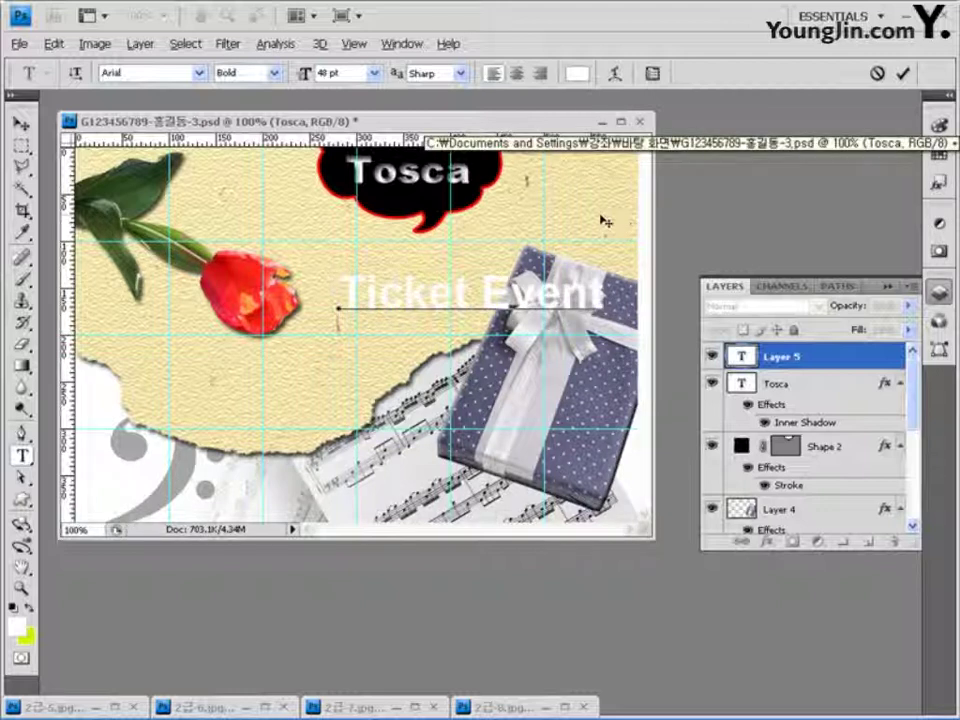
pyautogui.moveTo(587, 216); pyautogui.dragTo(549, 185)
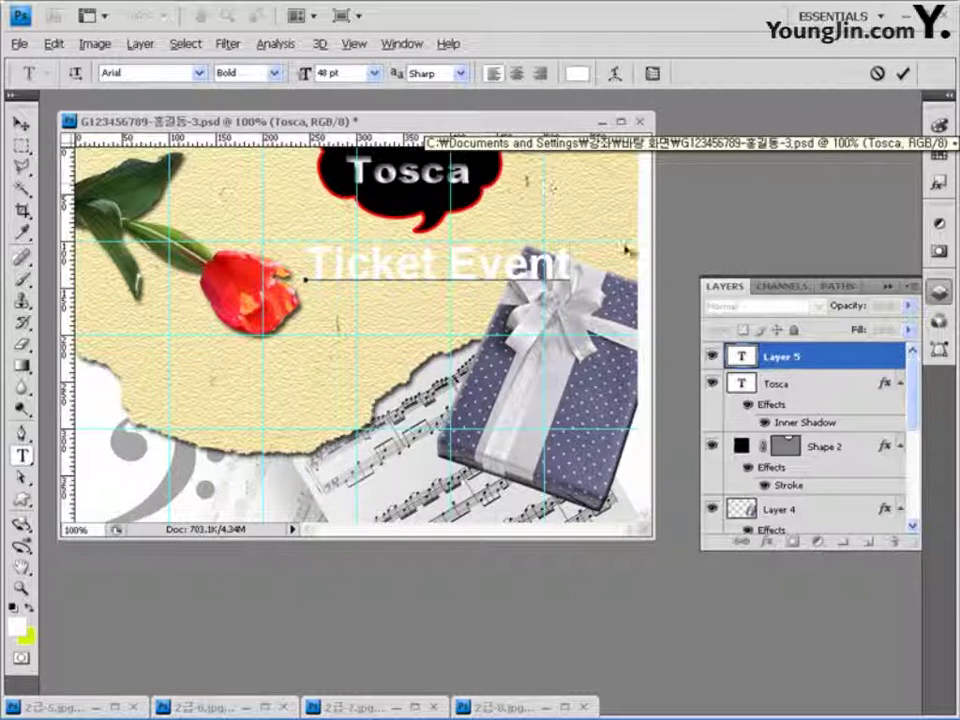
pyautogui.hotkey('ctrl', 'Return')
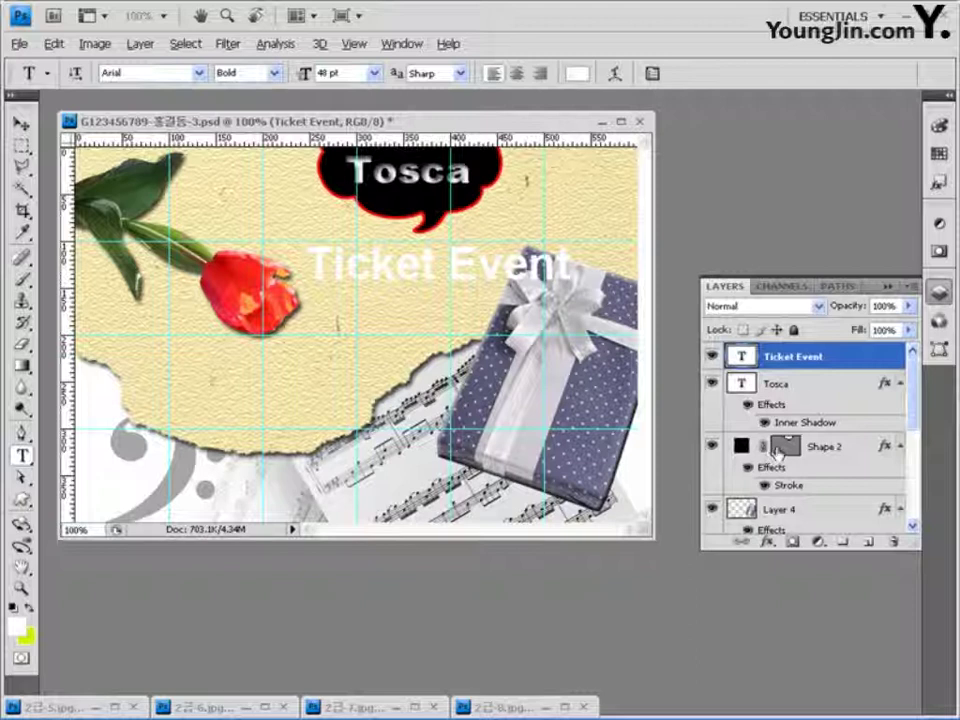
# Warp the Ticket Event text with the Flag style, horizontal, at +50% bend
pyautogui.click(614, 73)
pyautogui.moveTo(669, 165); pyautogui.dragTo(617, 383)
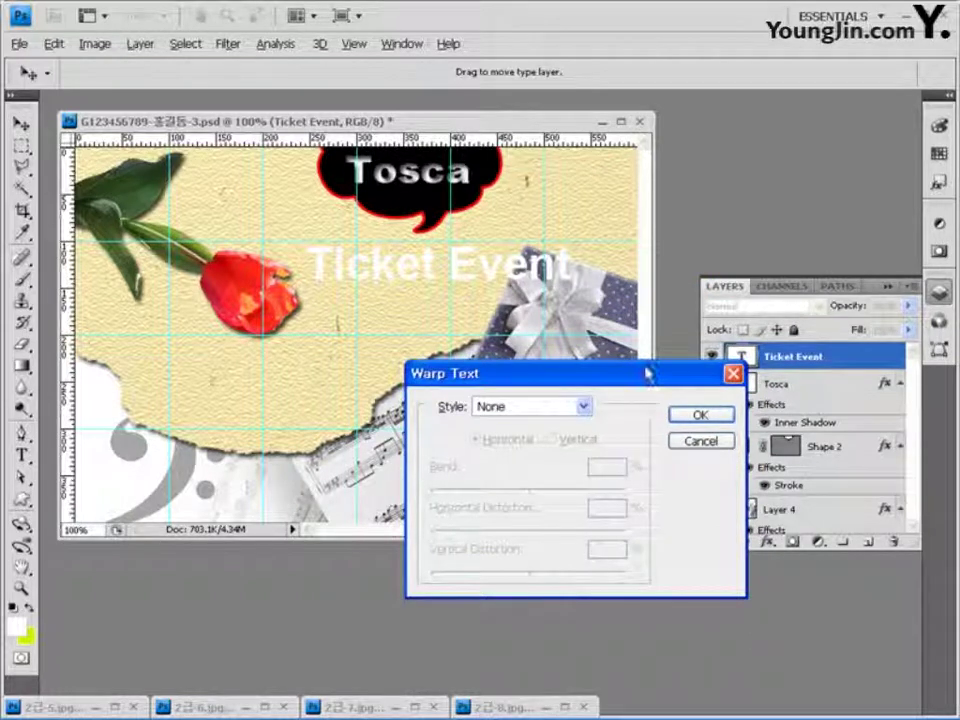
pyautogui.click(582, 406)
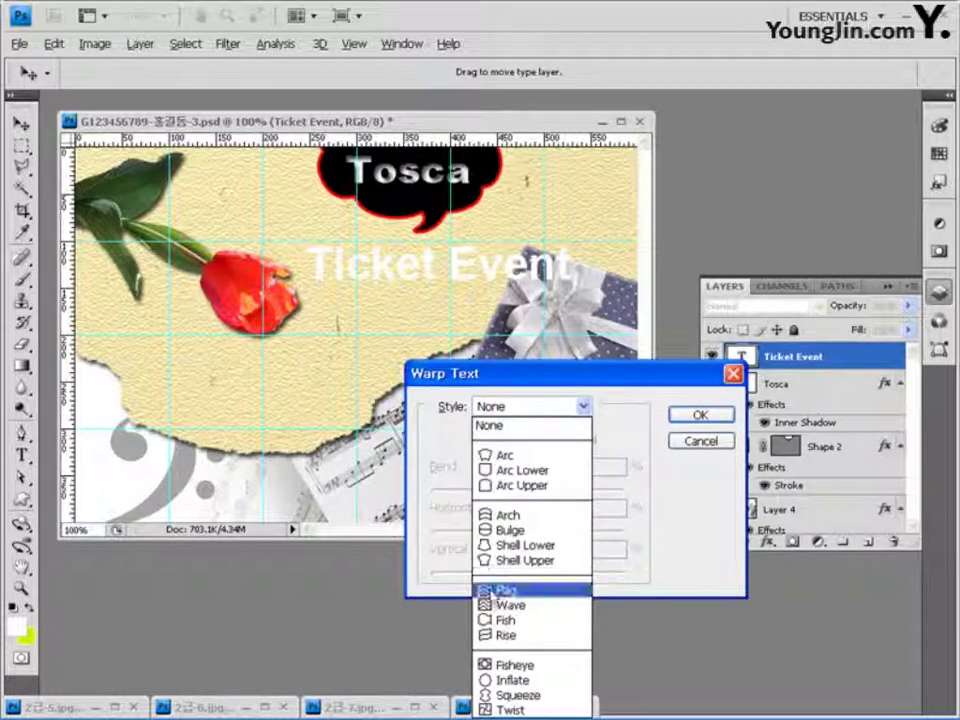
pyautogui.click(495, 590)
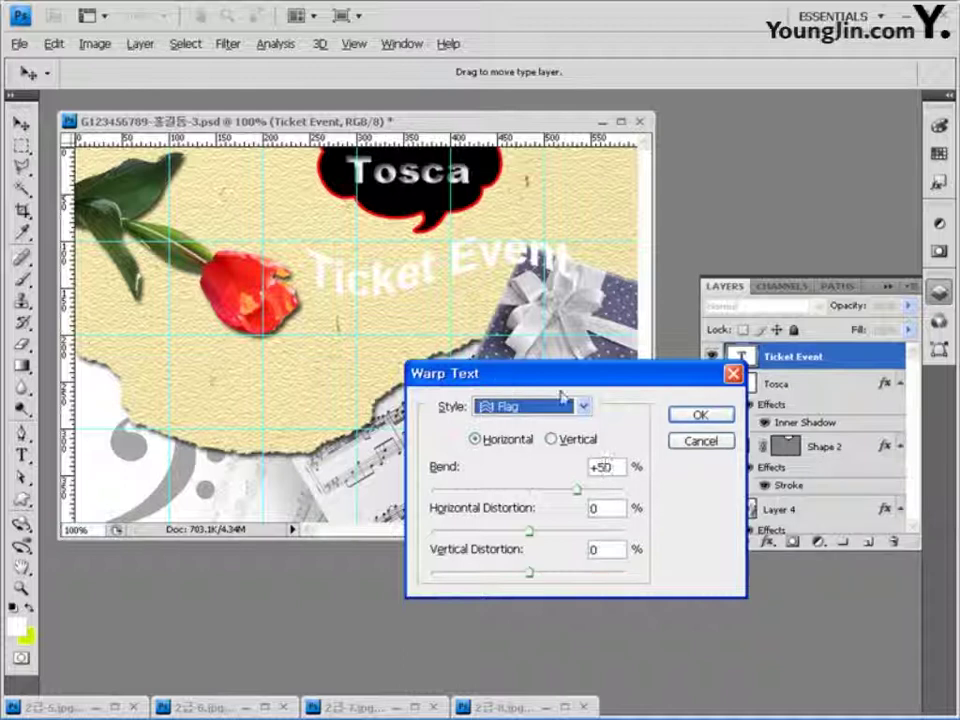
pyautogui.click(699, 415)
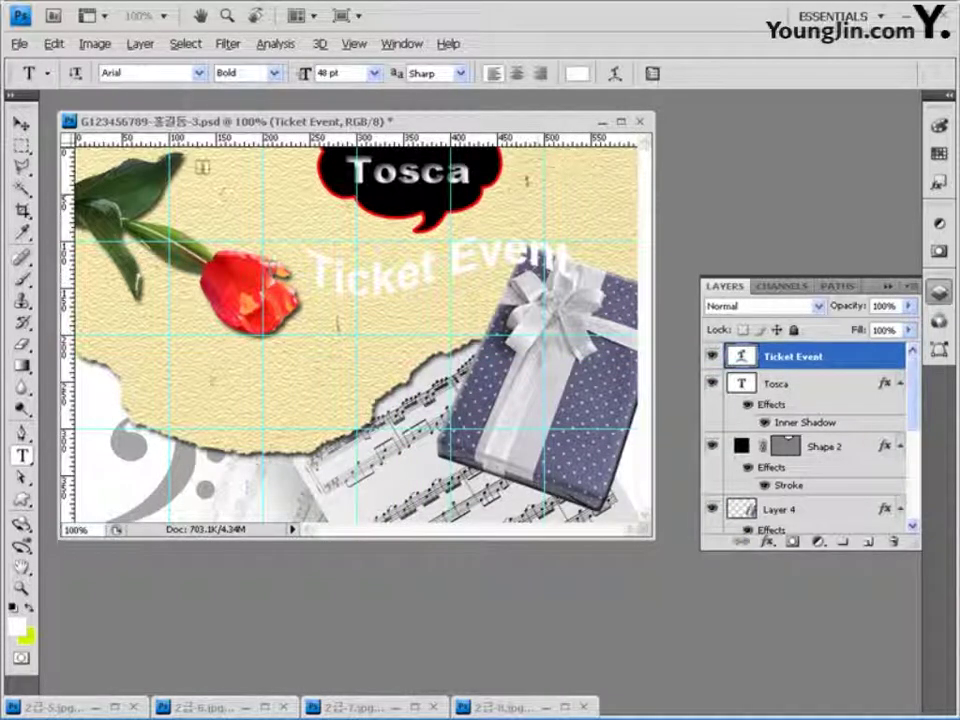
# Rotate the Ticket Event text to about -24° and place it diagonally between the speech balloon and the gift box
pyautogui.hotkey('ctrl', 't')
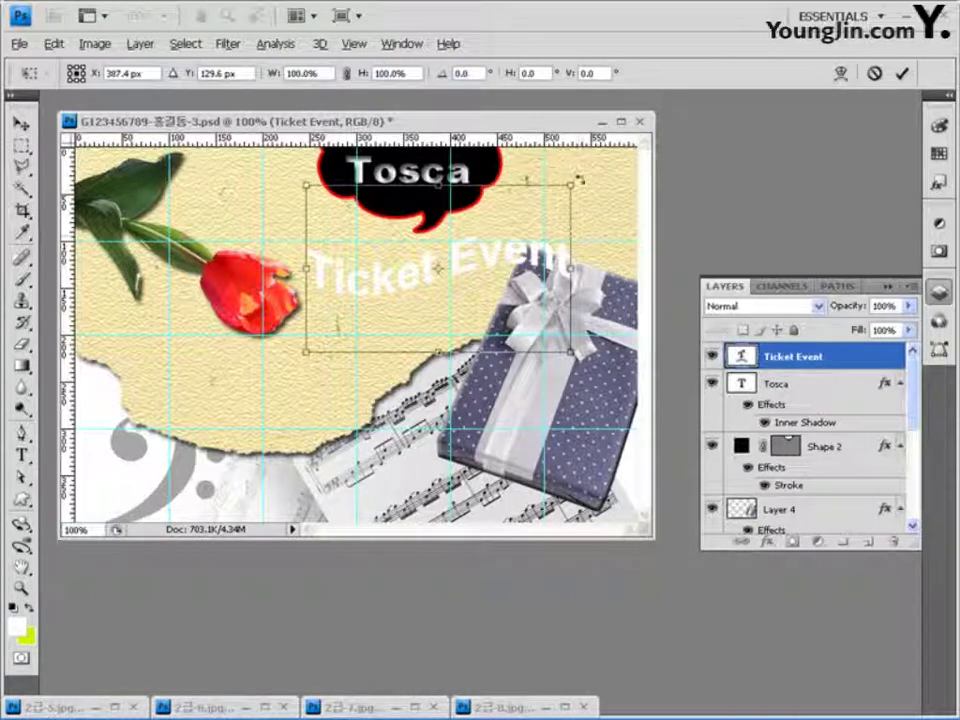
pyautogui.moveTo(578, 181); pyautogui.dragTo(534, 133)
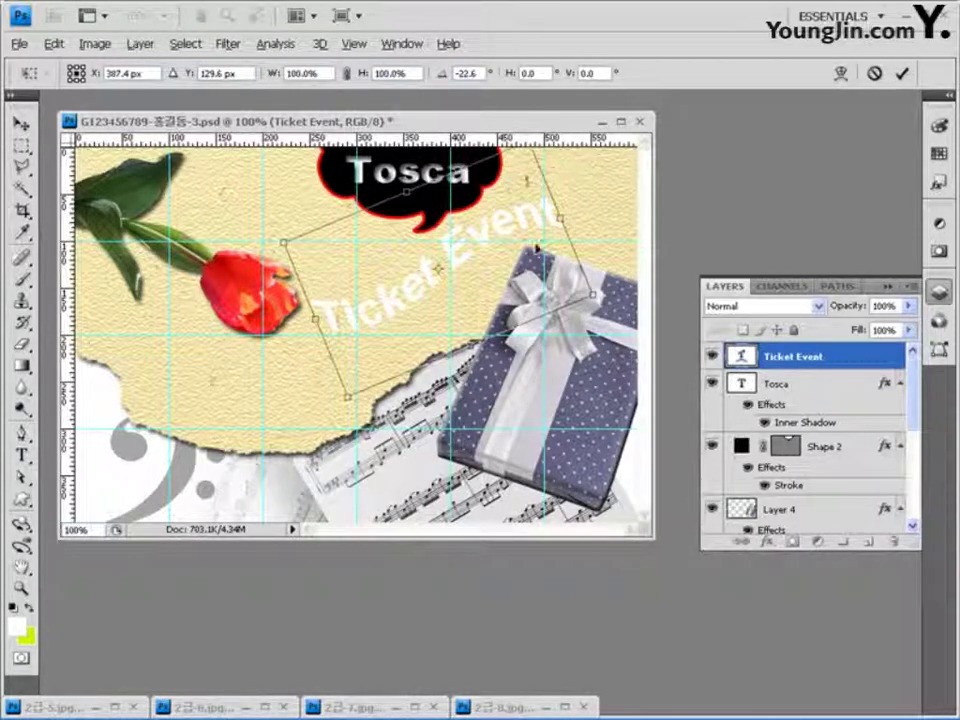
pyautogui.moveTo(500, 250); pyautogui.dragTo(508, 221)
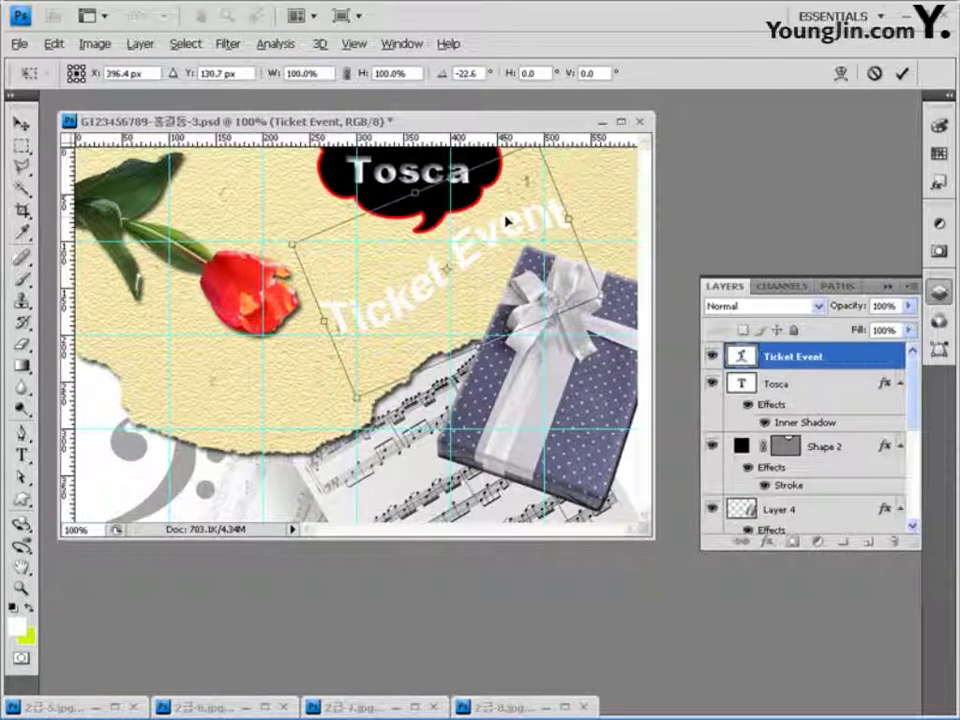
pyautogui.moveTo(608, 327); pyautogui.dragTo(610, 322)
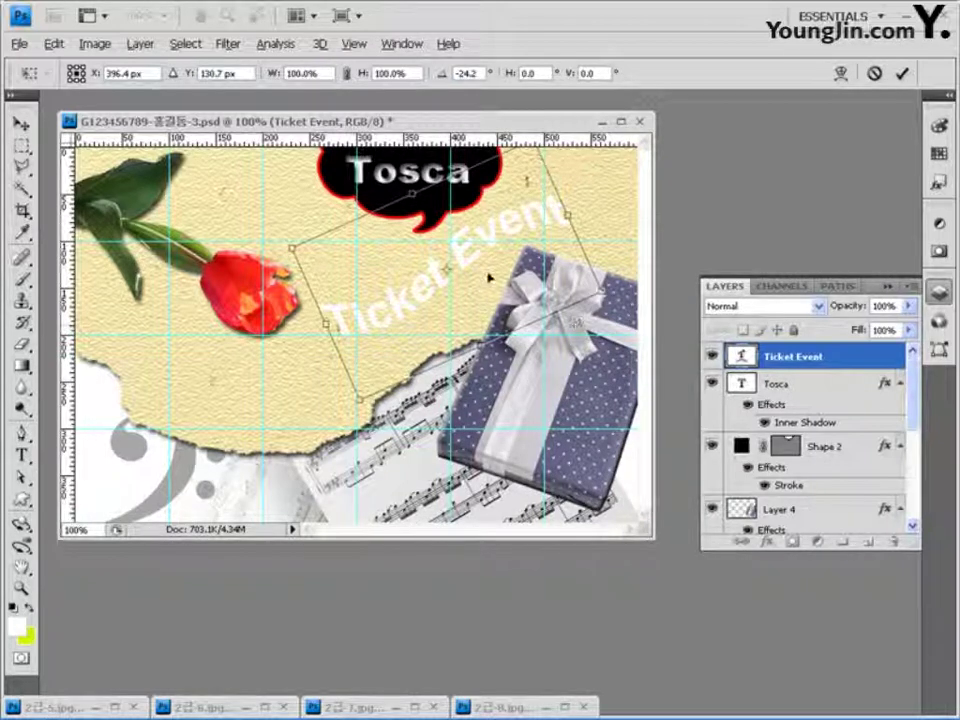
pyautogui.press('Return')
pyautogui.click(20, 455)
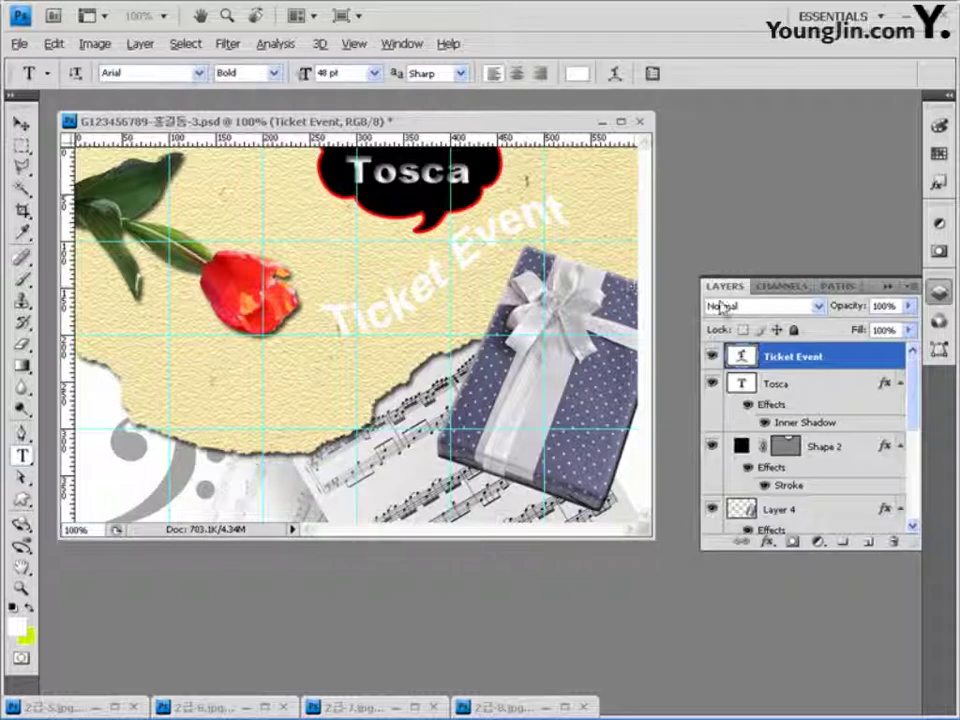
# Add a 5 px white outside Stroke effect to the Ticket Event text layer
pyautogui.click(768, 541)
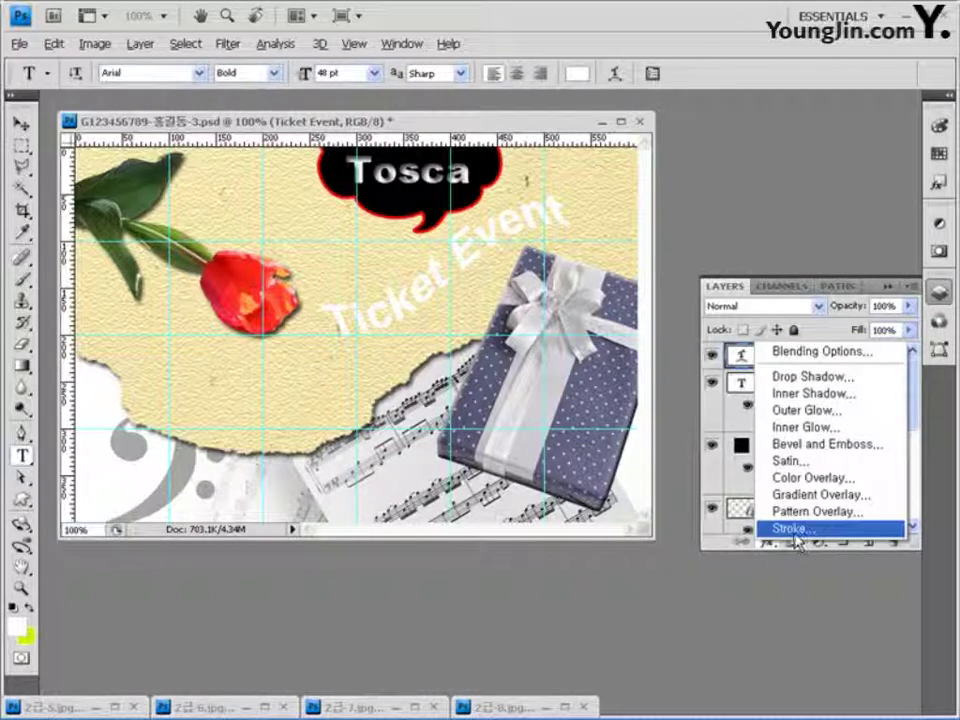
pyautogui.click(795, 535)
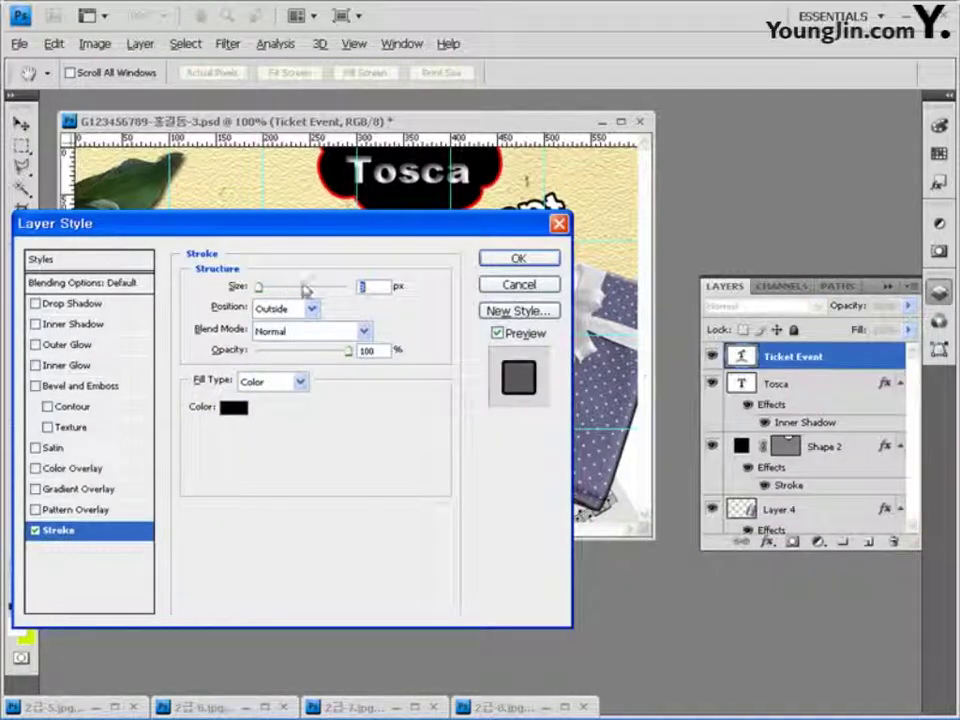
pyautogui.write('5')
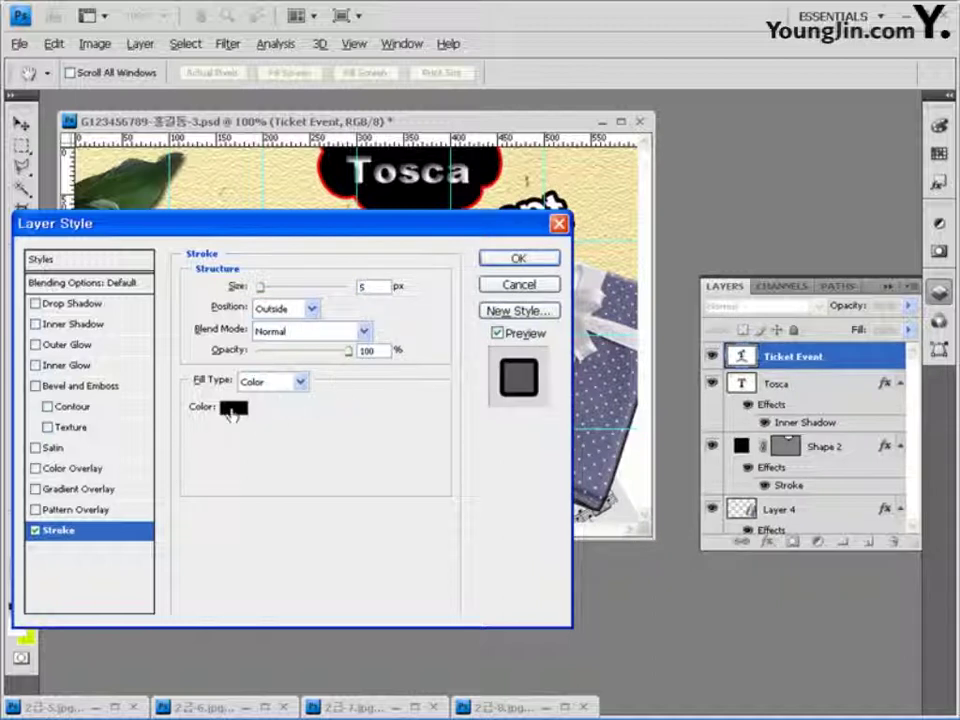
pyautogui.click(232, 410)
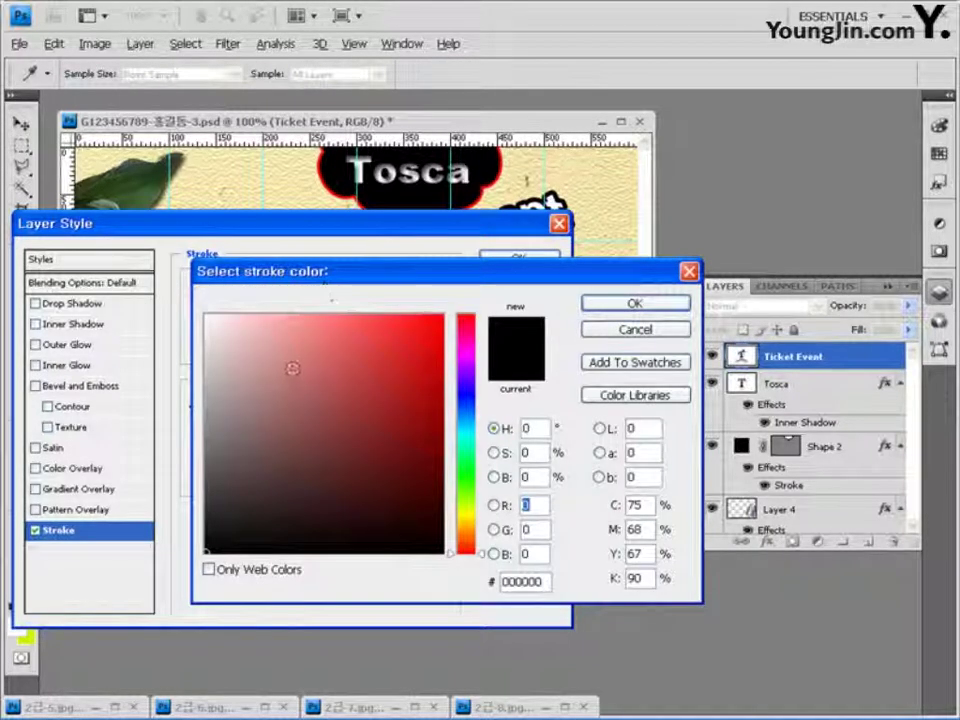
pyautogui.click(207, 317)
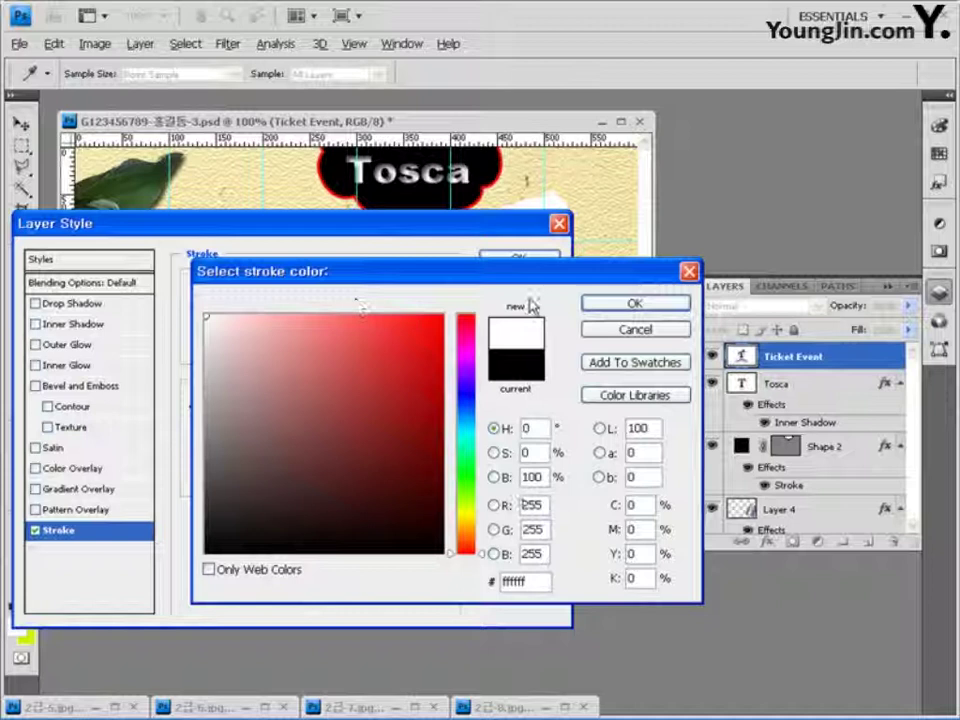
pyautogui.click(622, 303)
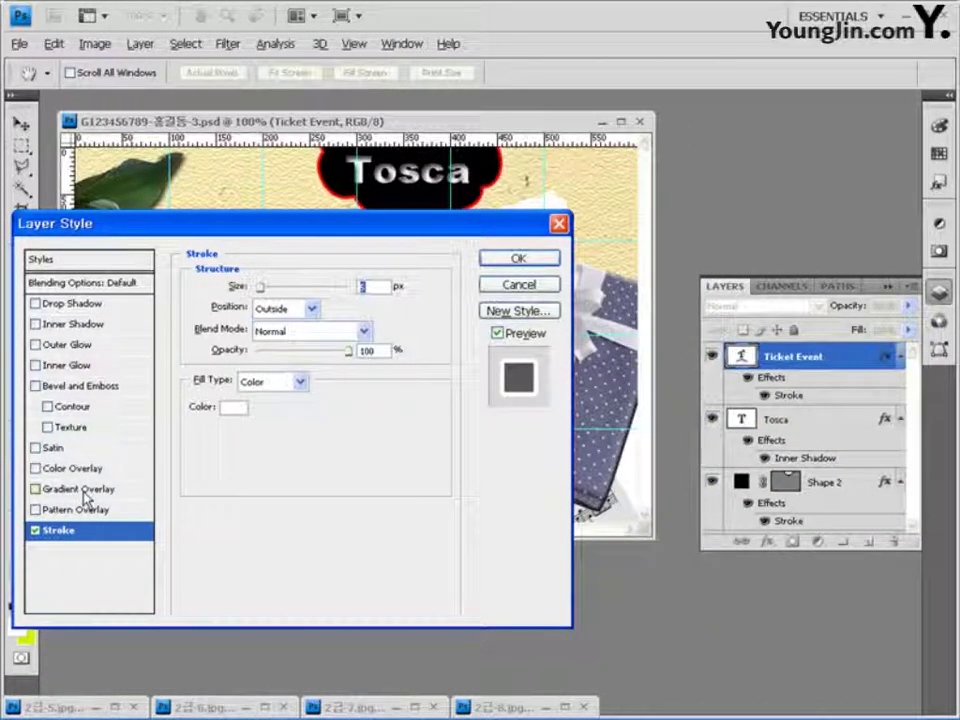
# Add a linear 90° Gradient Overlay to the Ticket Event layer and set its starting colour stop to #330066
pyautogui.click(85, 491)
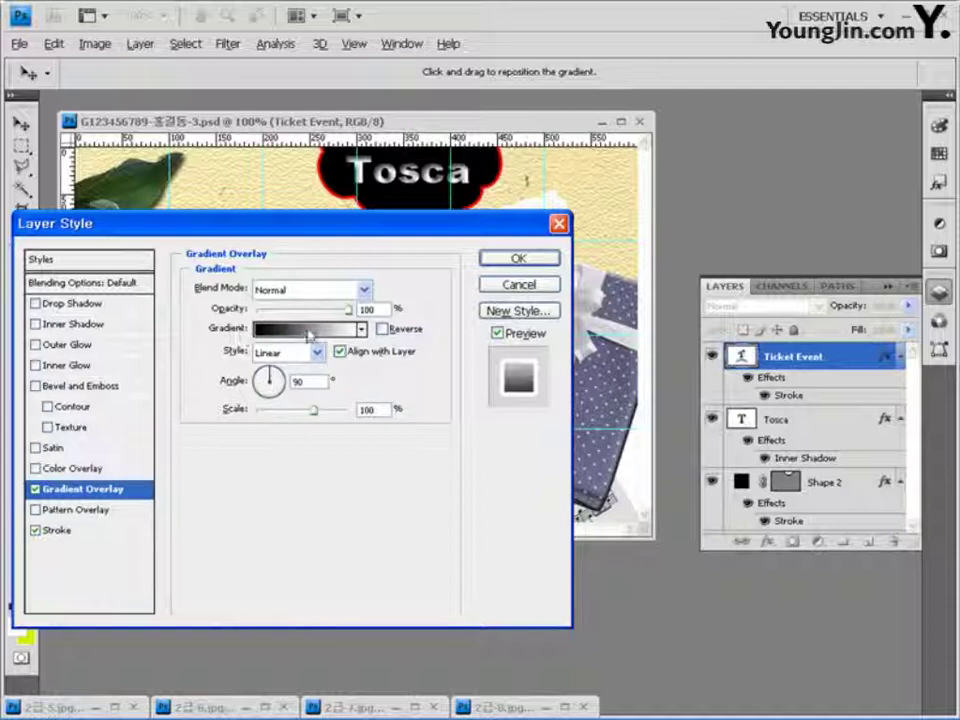
pyautogui.click(308, 329)
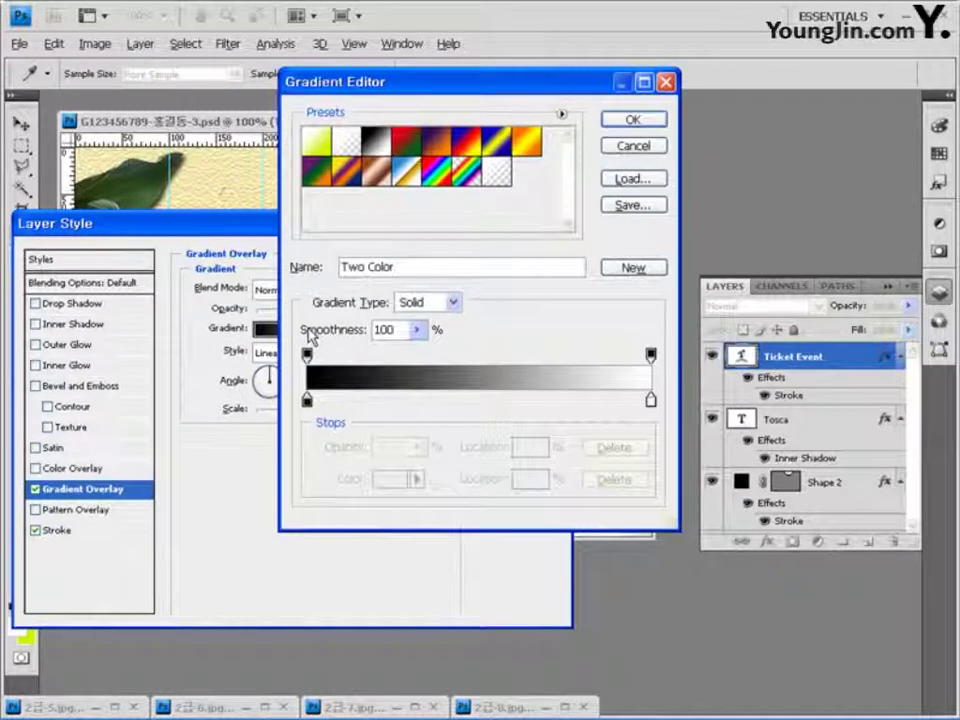
pyautogui.doubleClick(307, 399)
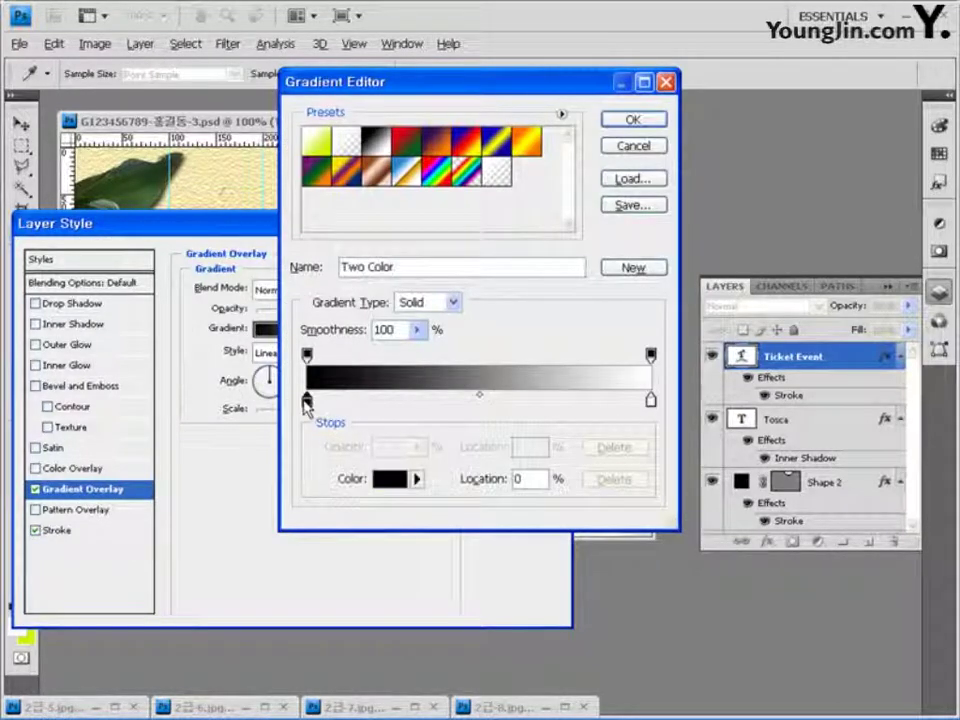
pyautogui.click(549, 579)
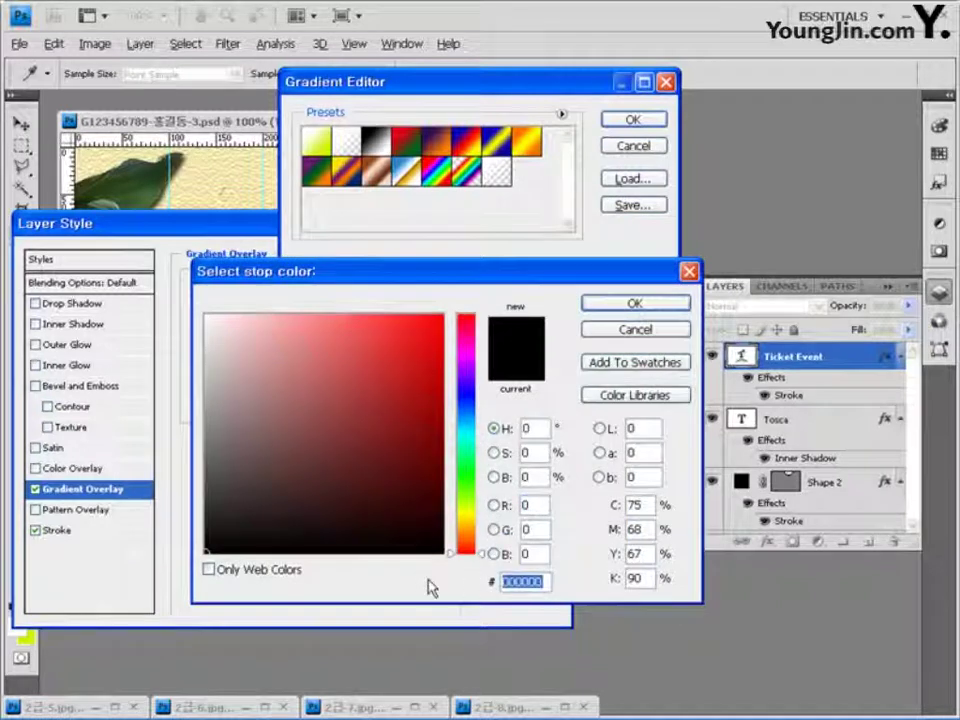
pyautogui.write('330066')
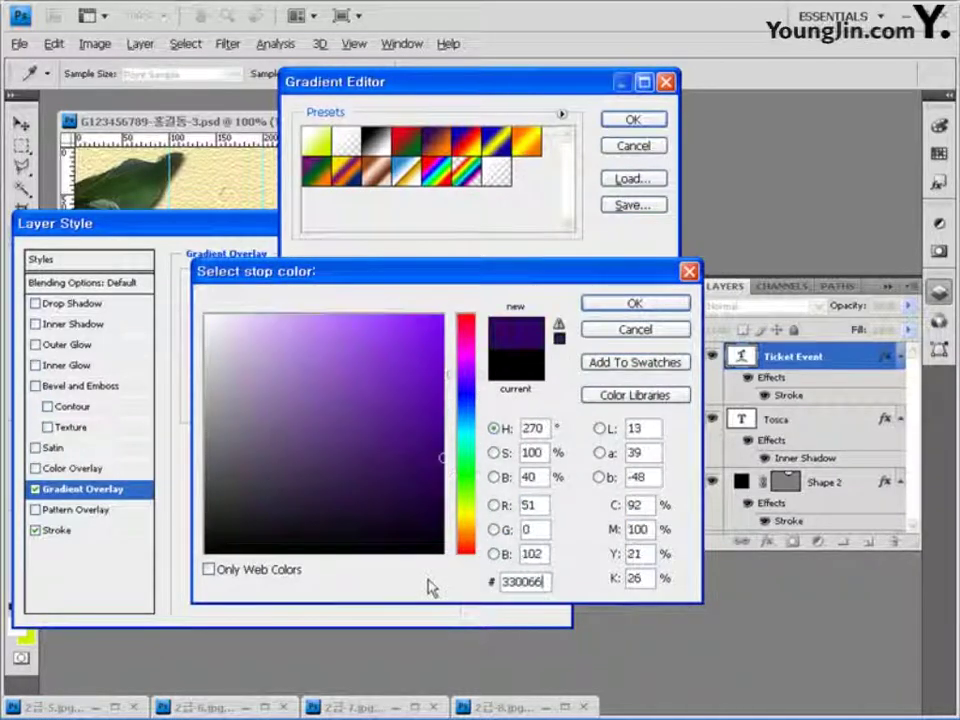
pyautogui.click(655, 302)
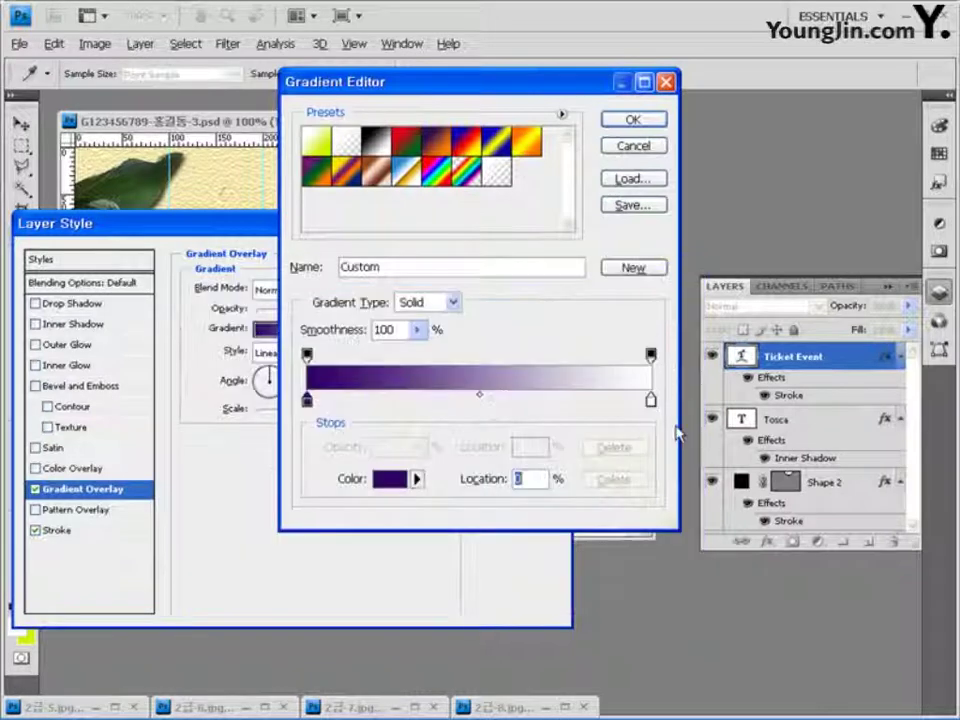
# Set the gradient's end colour stop to #ff6600 and apply the layer style to the Ticket Event text
pyautogui.doubleClick(651, 401)
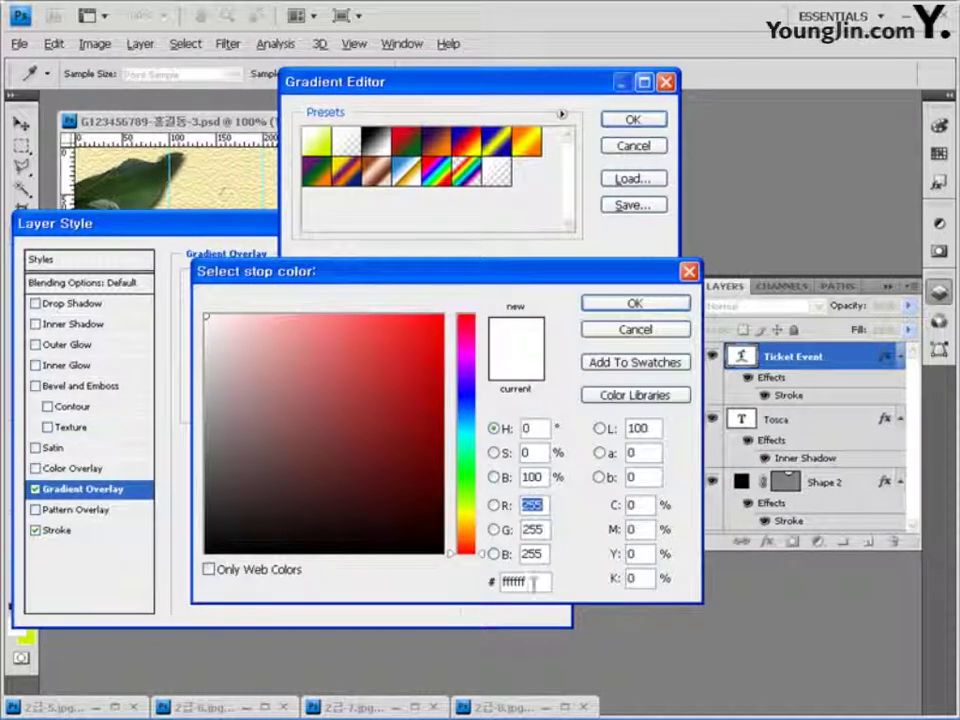
pyautogui.write('ff6600')
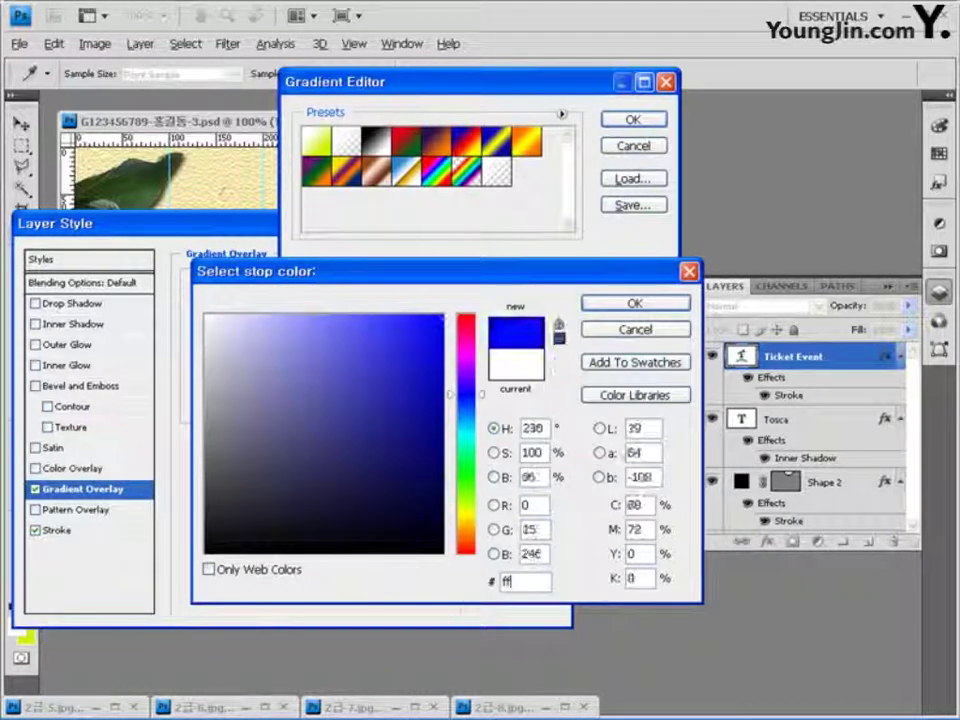
pyautogui.click(635, 302)
pyautogui.click(660, 122)
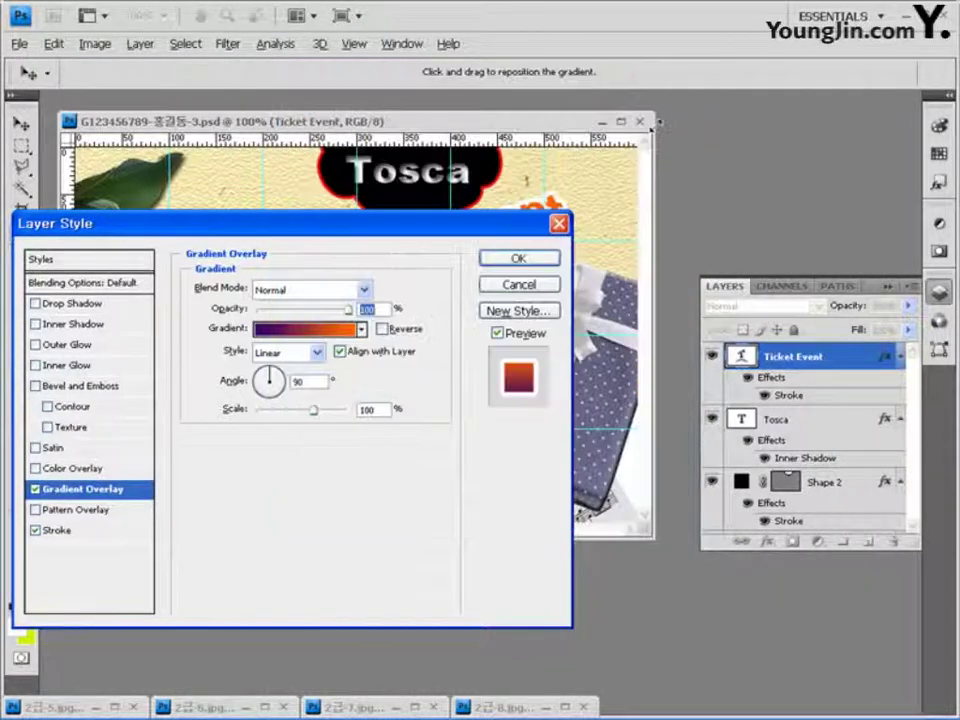
pyautogui.click(532, 262)
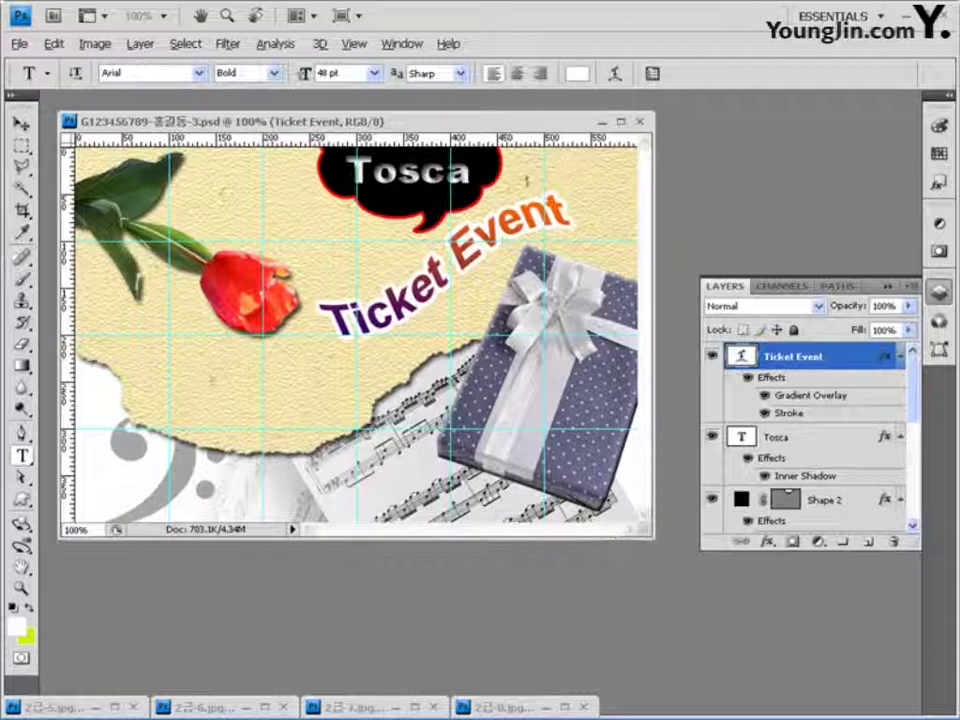
# Clear the guides from the image and save a JPEG copy in the GTQ folder at quality 8 (High), Baseline Standard
pyautogui.click(358, 44)
pyautogui.click(372, 386)
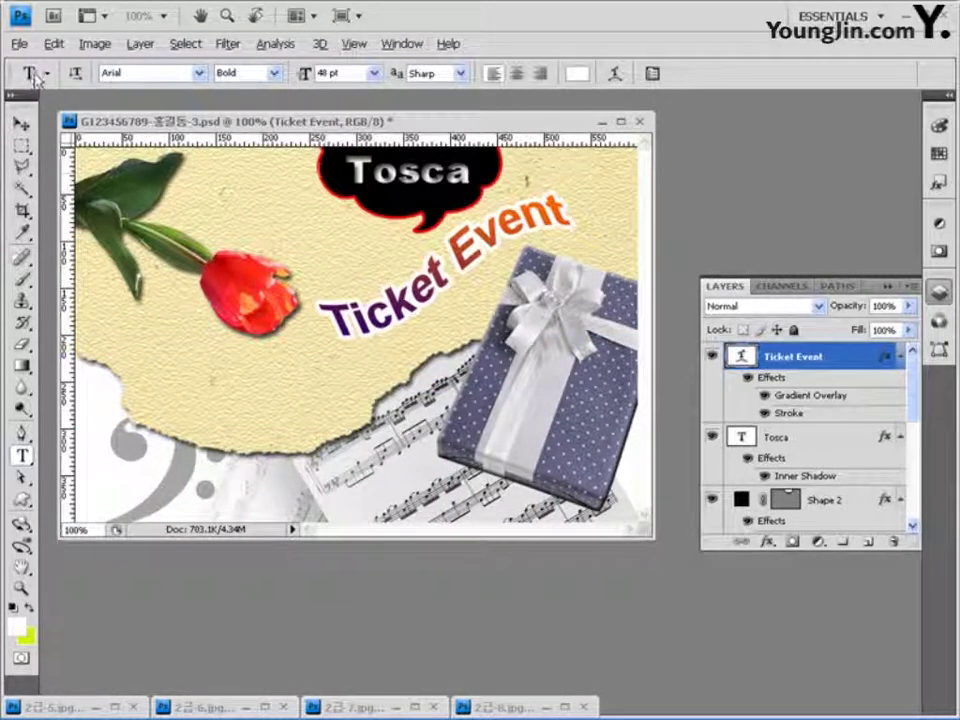
pyautogui.click(18, 44)
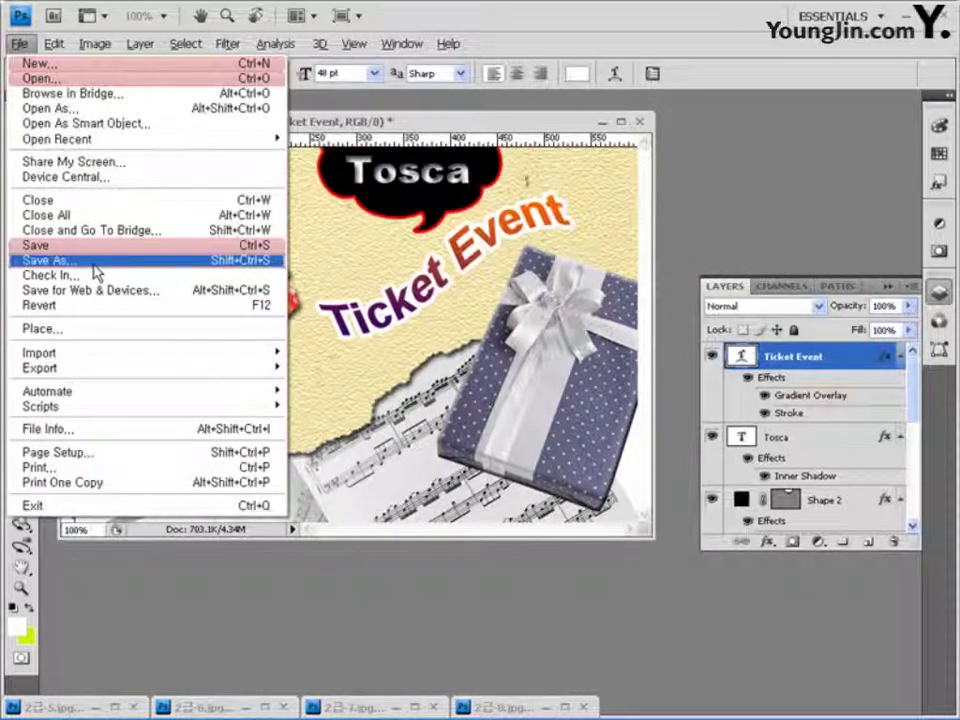
pyautogui.click(95, 261)
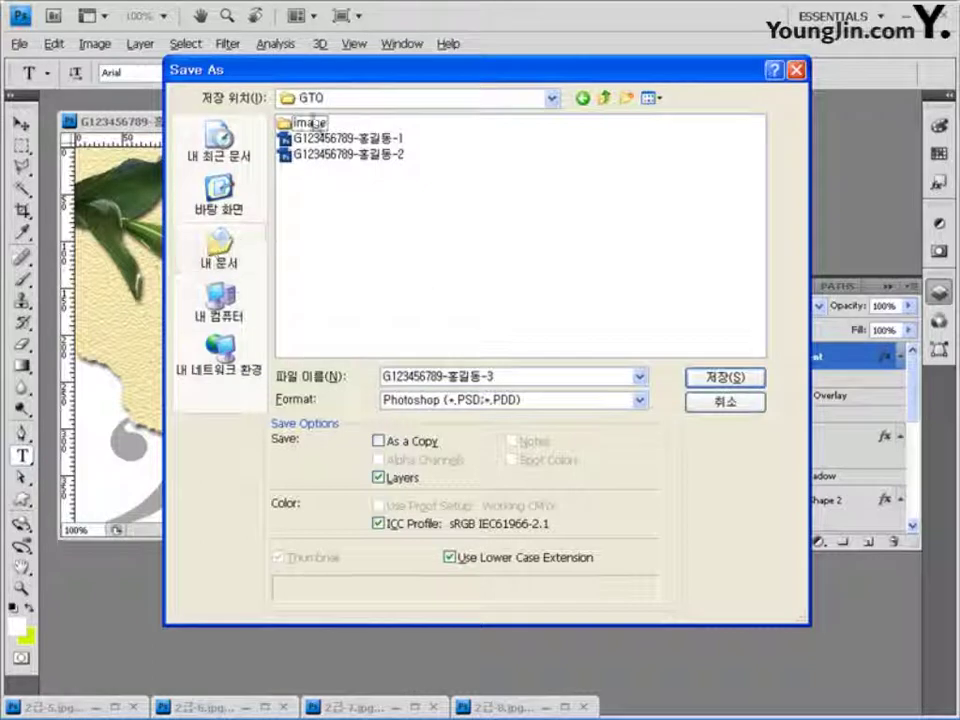
pyautogui.click(466, 401)
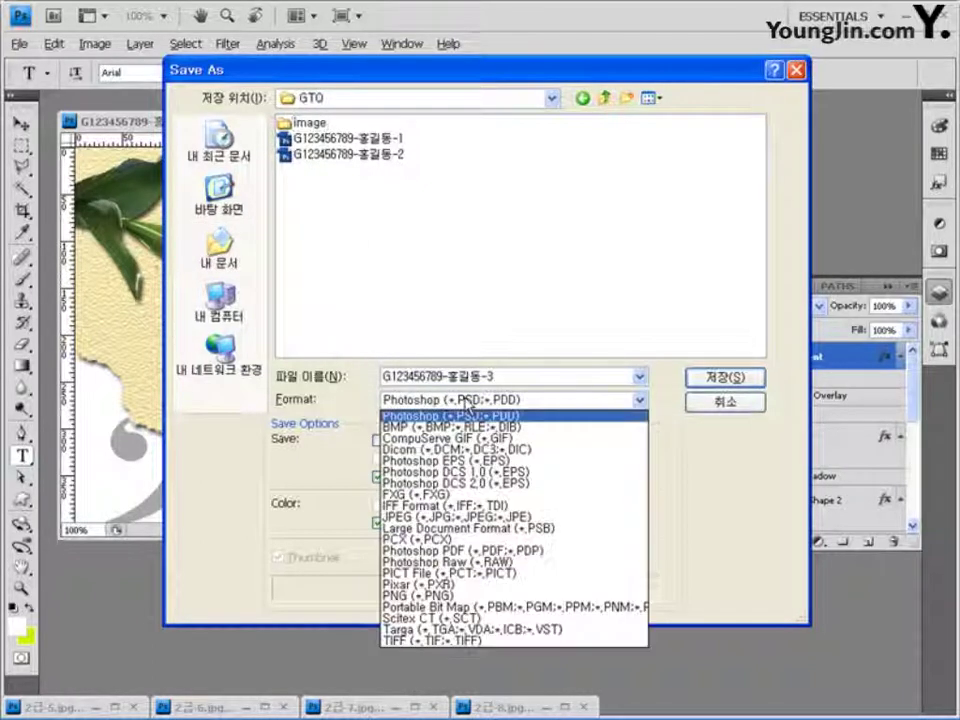
pyautogui.click(440, 517)
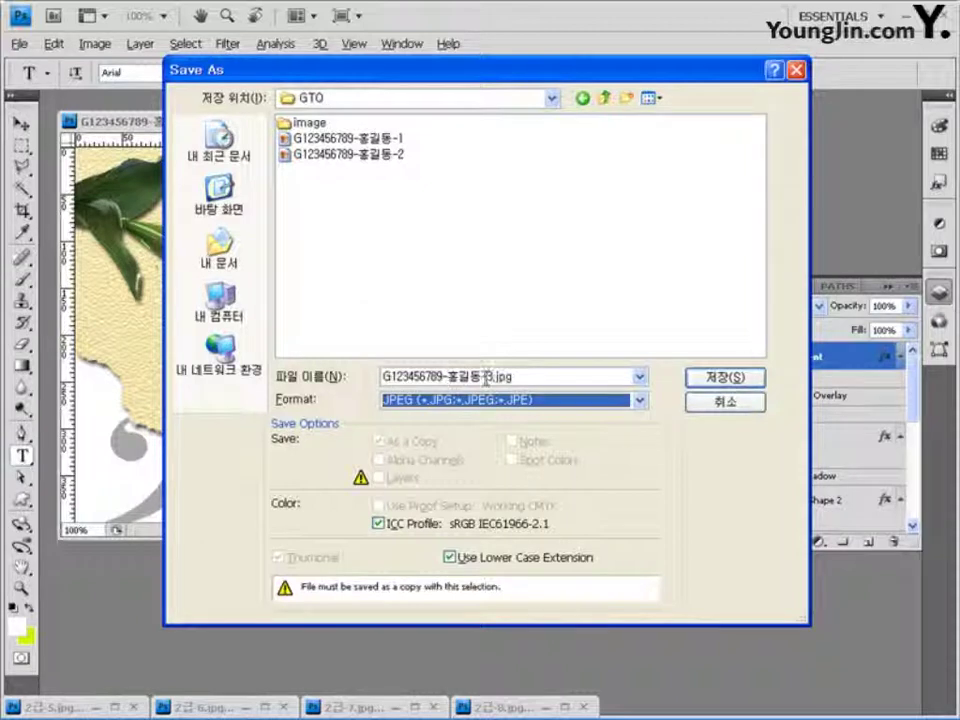
pyautogui.click(735, 378)
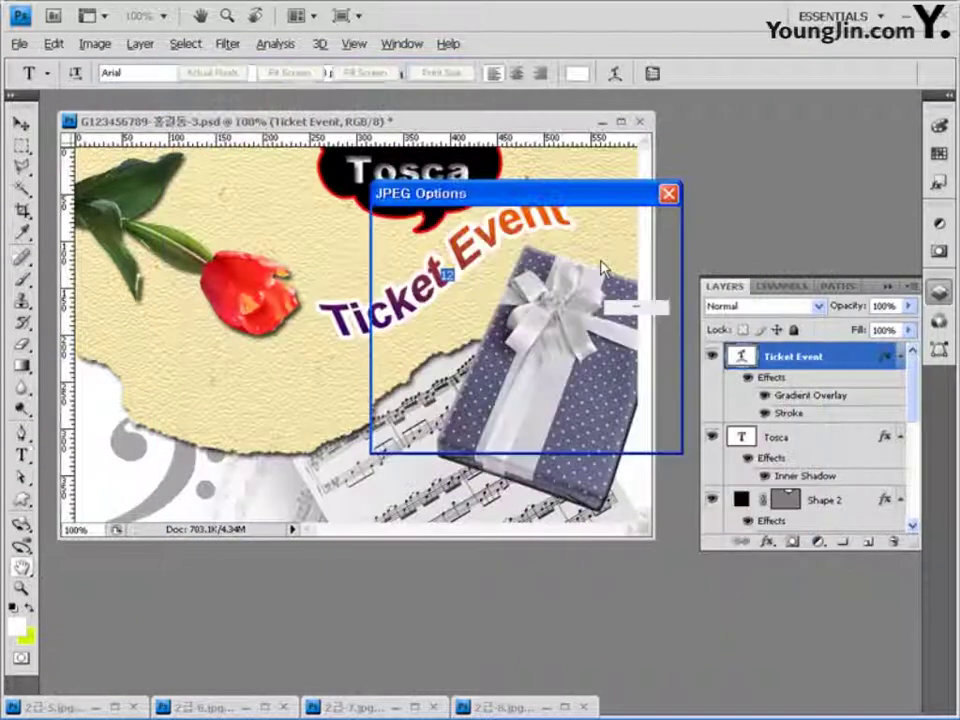
pyautogui.click(511, 321)
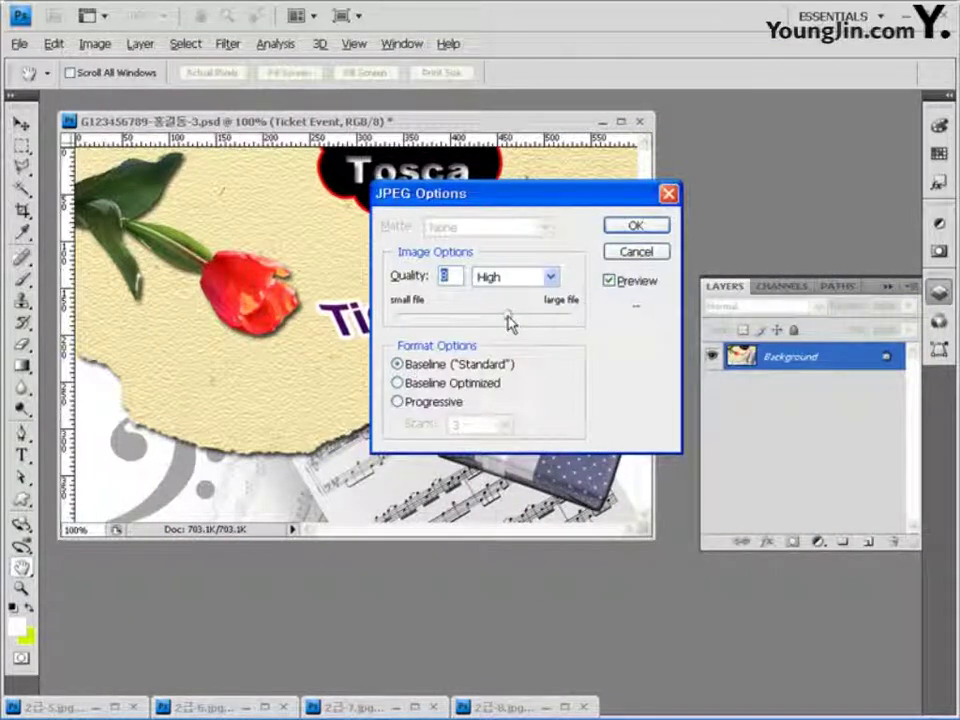
pyautogui.click(636, 226)
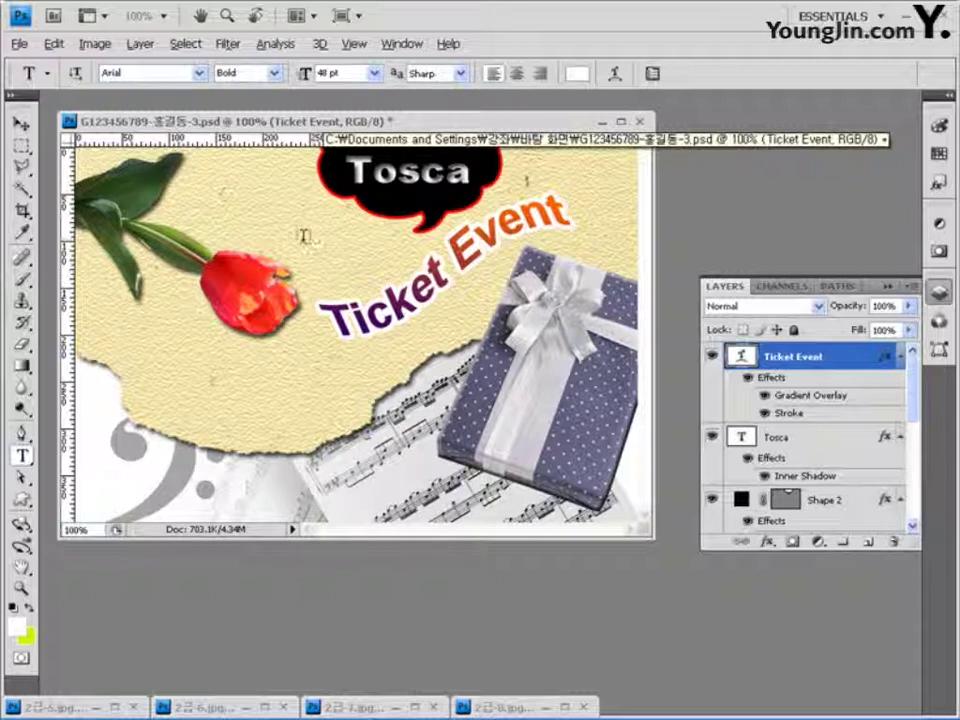
# Resize the image proportionally to 60 × 40 pixels, keeping Scale Styles and Bicubic resampling on
pyautogui.click(95, 43)
pyautogui.click(122, 165)
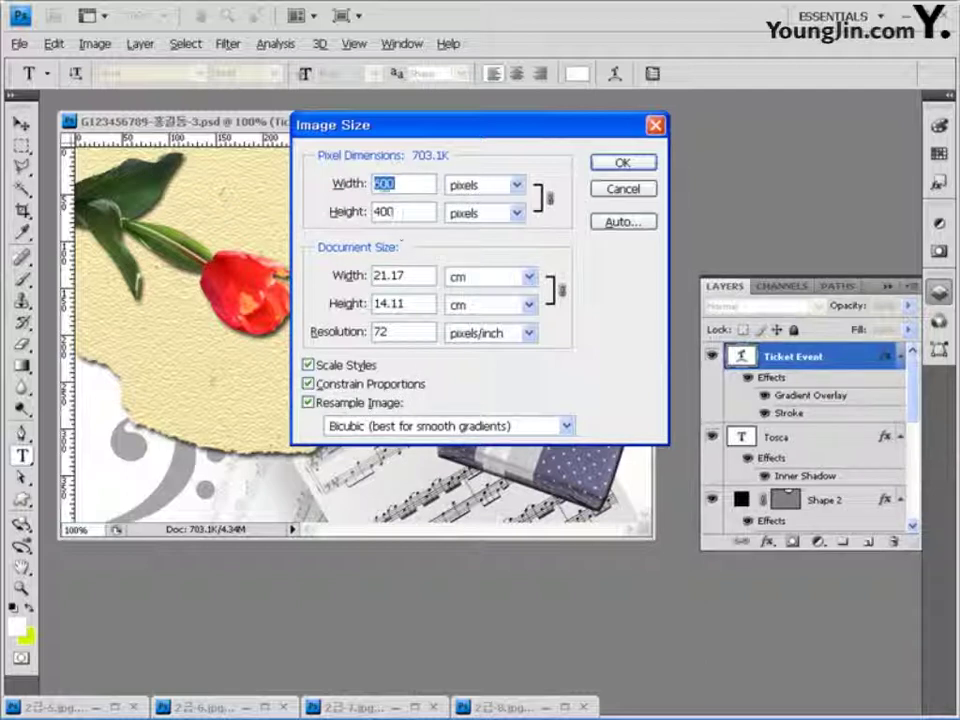
pyautogui.write('600')
pyautogui.press('BackSpace')
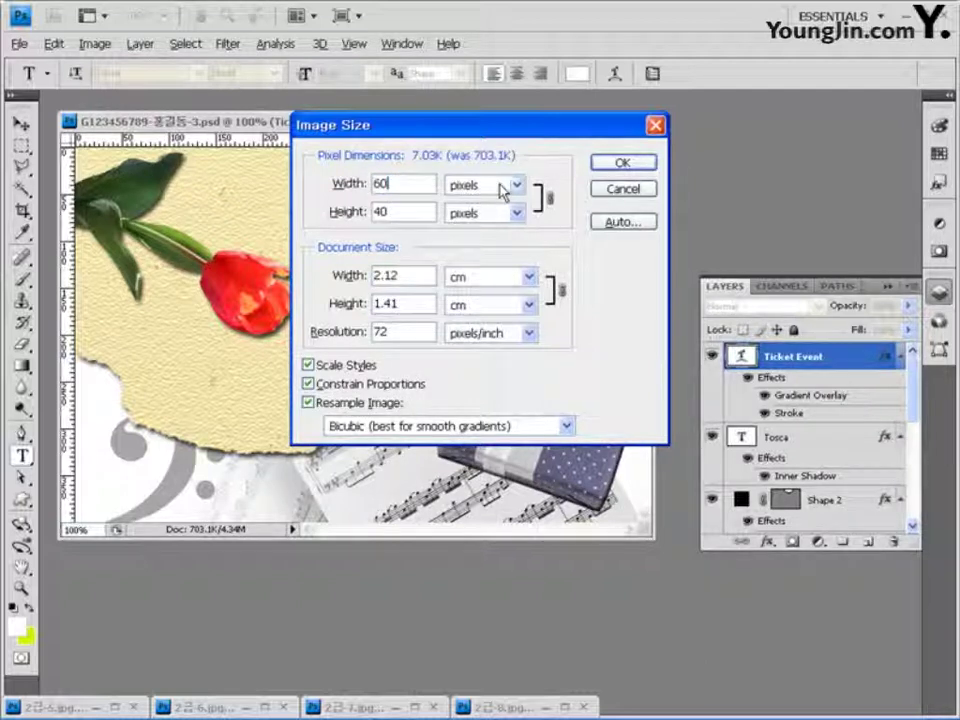
pyautogui.click(648, 168)
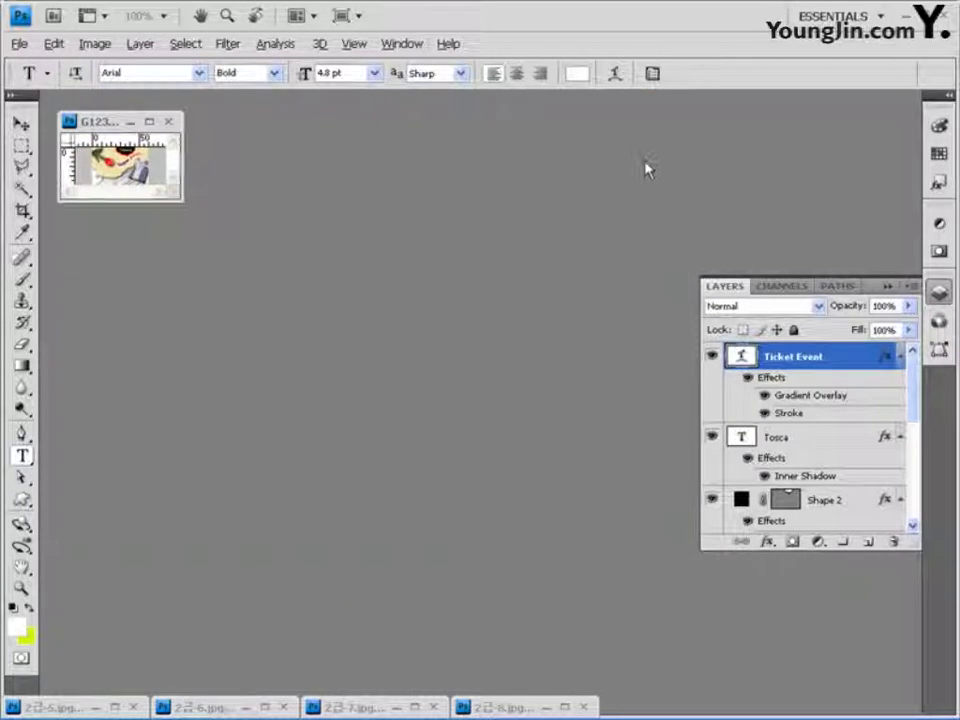
# Save the reduced image in the GTQ folder as a layered Photoshop PSD with the existing file name ending in -3
pyautogui.click(19, 44)
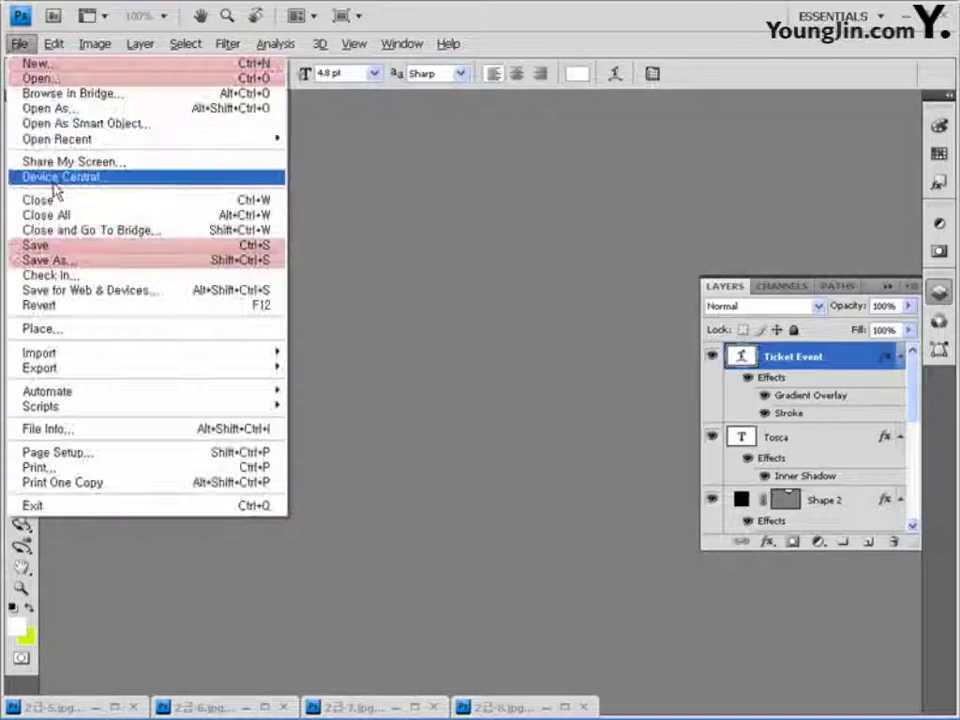
pyautogui.click(55, 262)
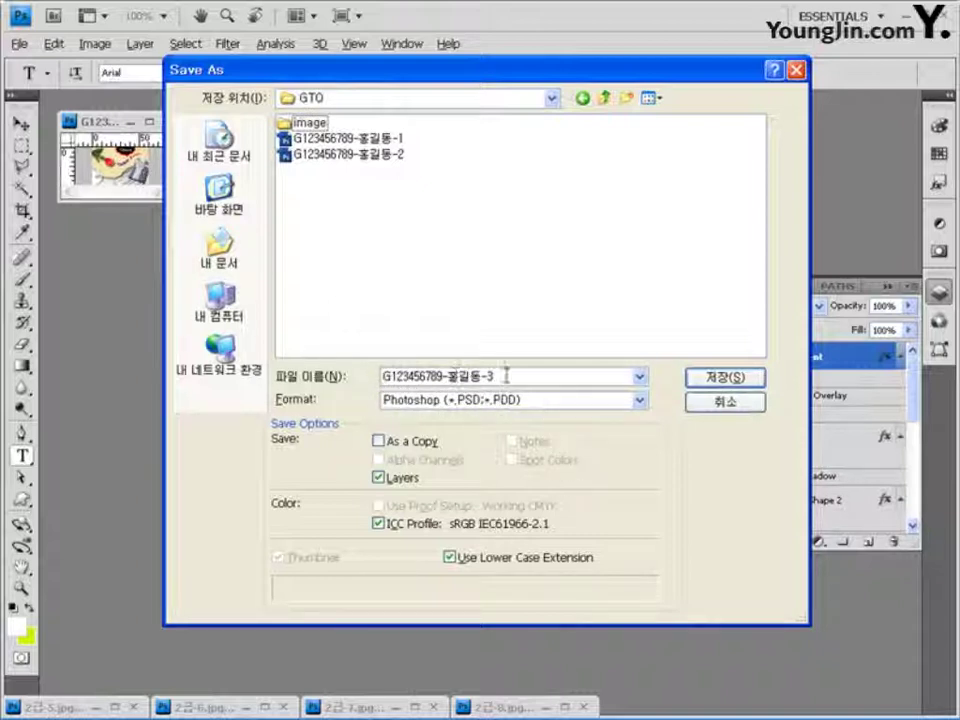
pyautogui.click(752, 378)
pyautogui.click(699, 230)
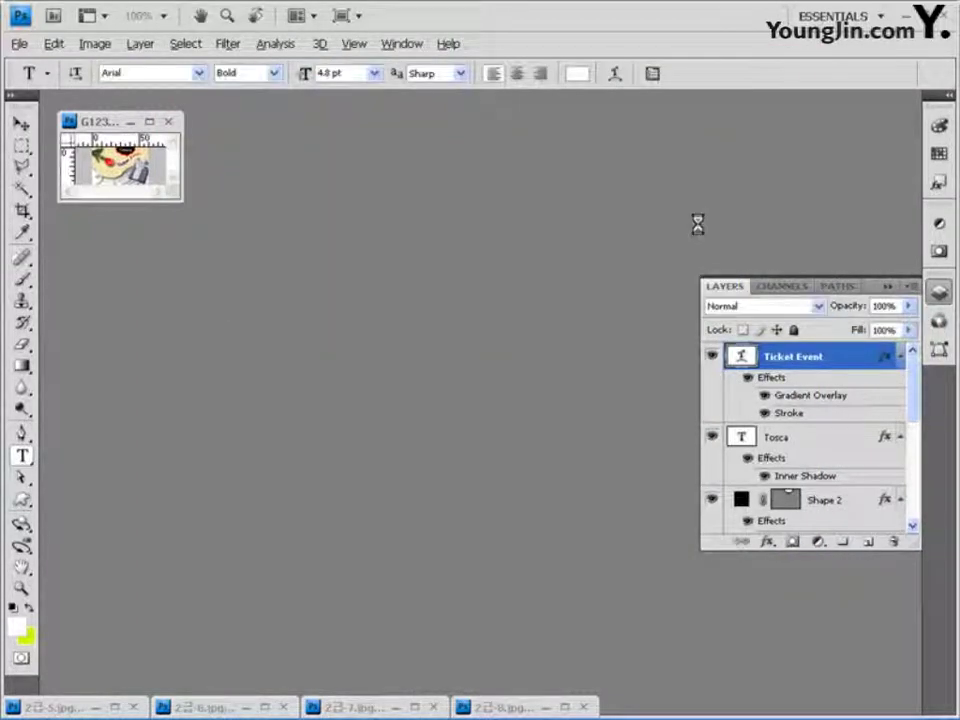